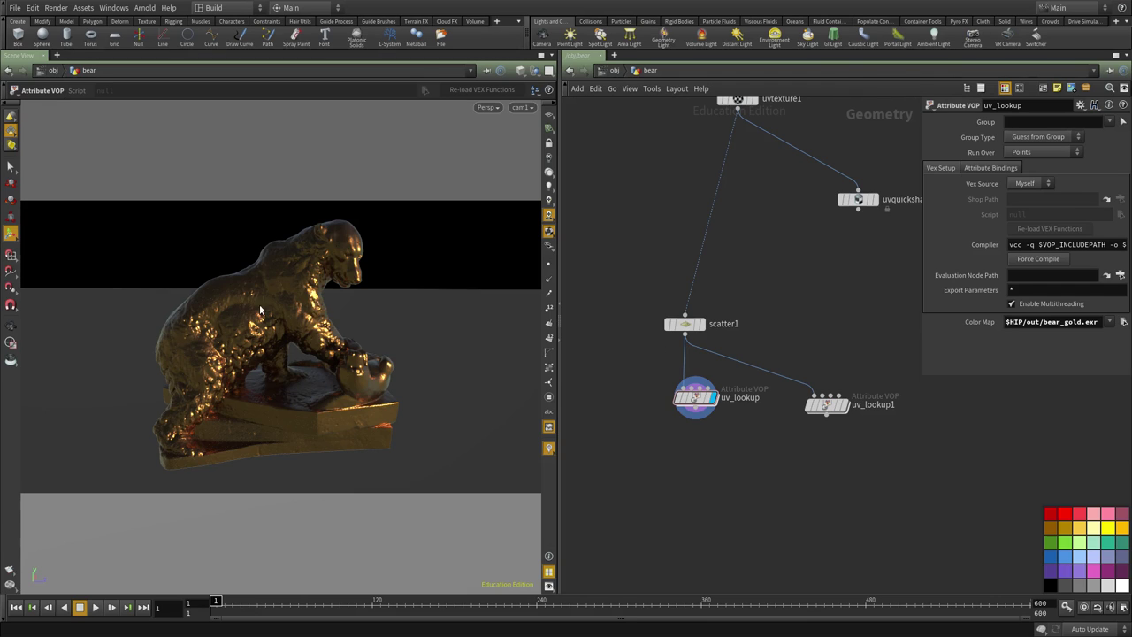
# Compare the clay uv_lookup1 result with the gold uv_lookup result, leaving gold displayed.
pyautogui.click(845, 405)
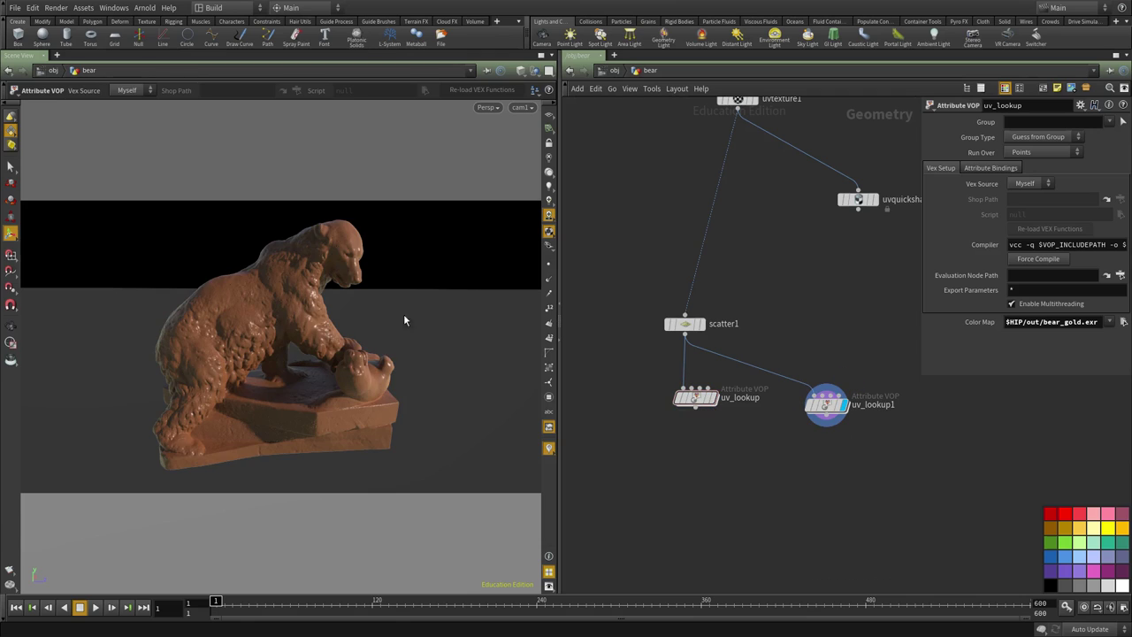
pyautogui.click(712, 397)
pyautogui.scroll(-2, 703, 485)
# Move both uv_lookup nodes to the right and orbit around the gold bear.
pyautogui.moveTo(852, 412); pyautogui.dragTo(929, 418)
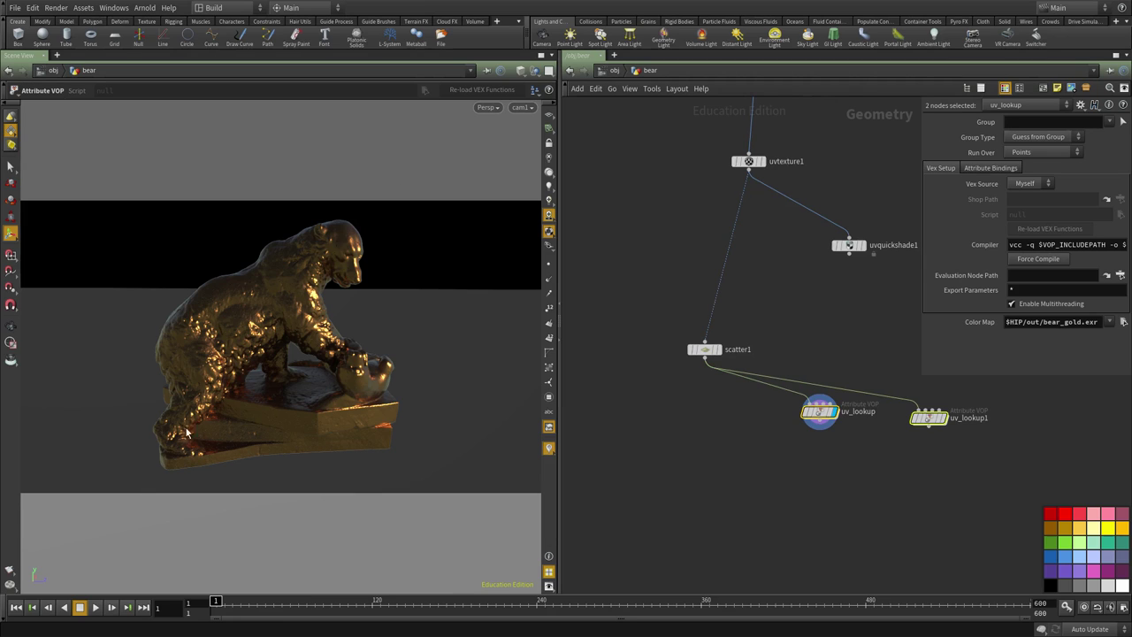
pyautogui.moveTo(708, 429); pyautogui.dragTo(733, 410, button='middle')
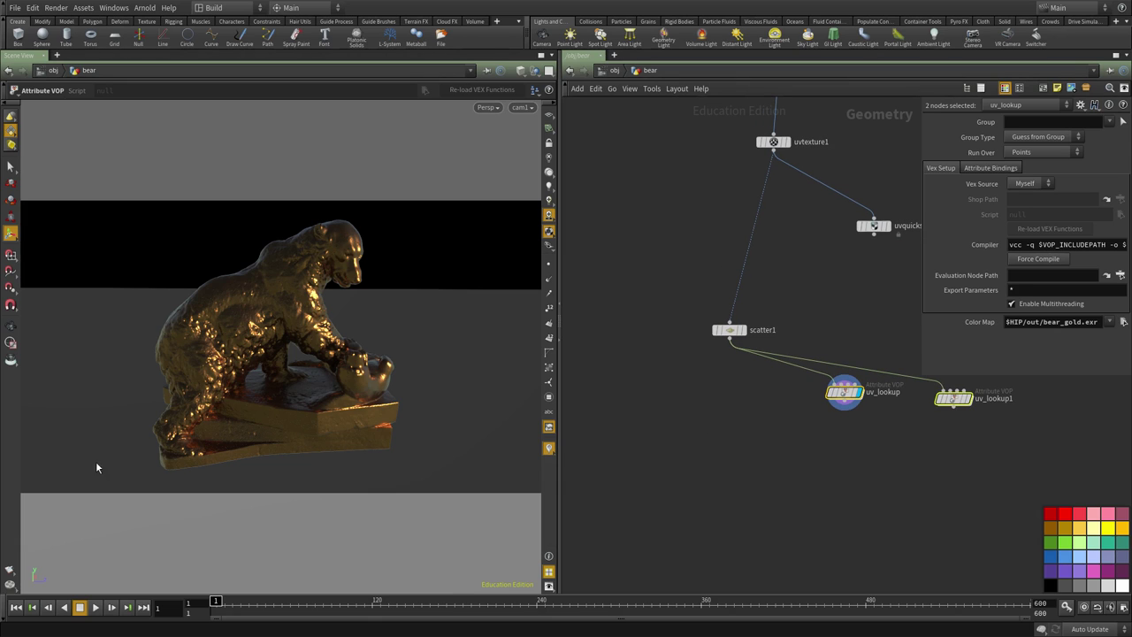
pyautogui.press('Escape')
pyautogui.moveTo(114, 457)
pyautogui.mouseDown()
pyautogui.moveTo(144, 450)
pyautogui.moveTo(124, 464)
pyautogui.mouseUp()
pyautogui.press('Return')
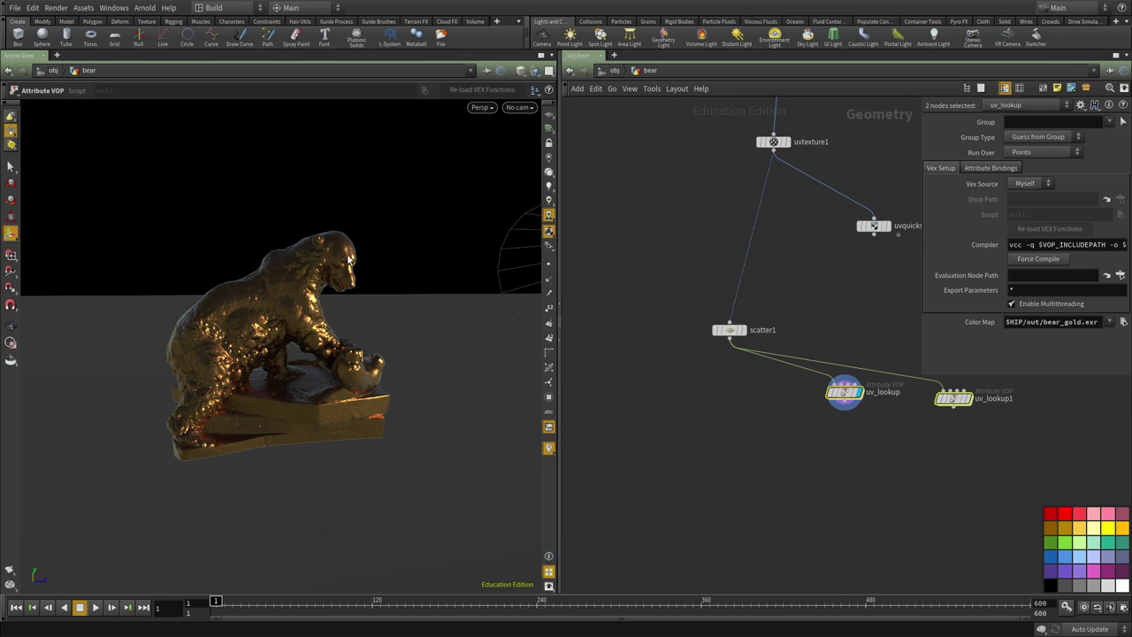
pyautogui.scroll(3, 712, 411)
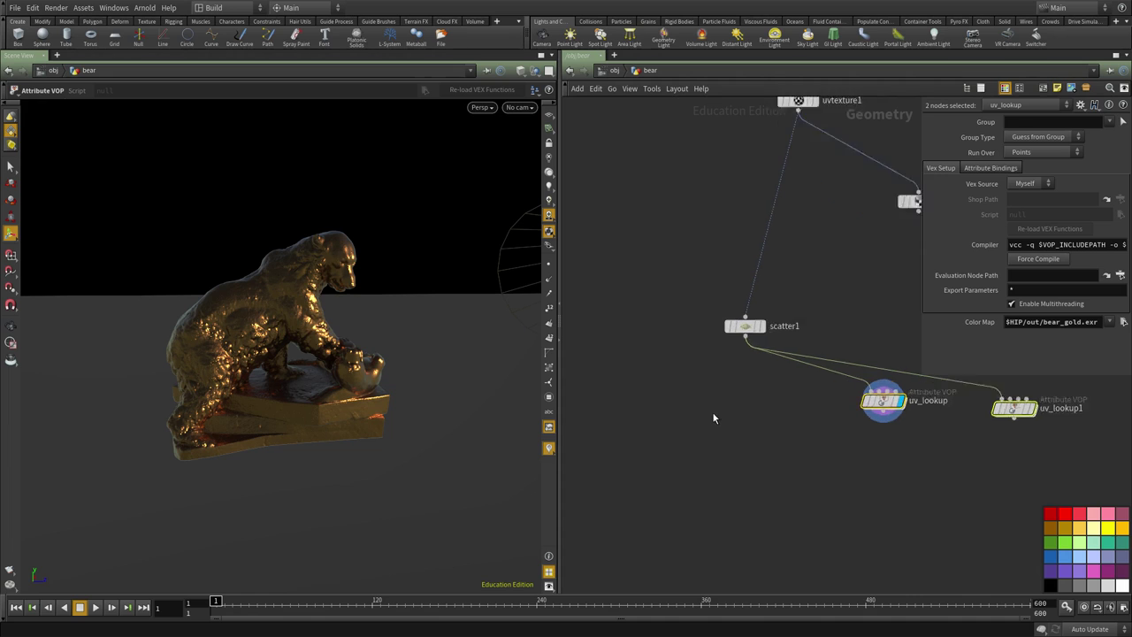
# Add an Add SOP, add1, to the bear network.
pyautogui.click(605, 410)
pyautogui.press('Tab')
pyautogui.write('add')
pyautogui.click(703, 316)
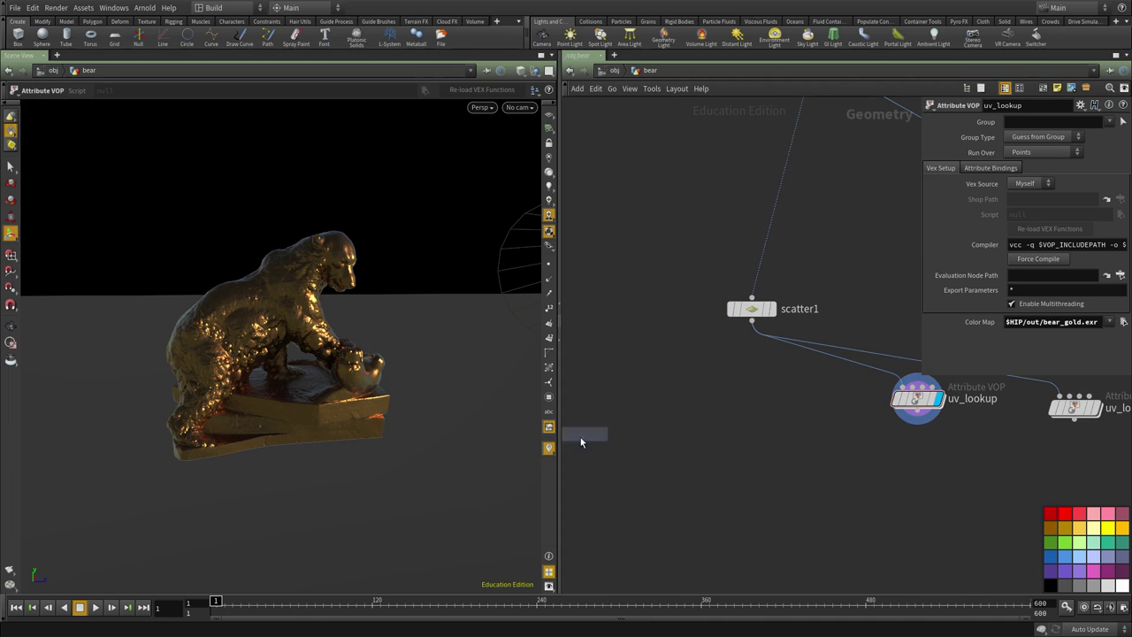
pyautogui.click(609, 441)
pyautogui.moveTo(692, 466); pyautogui.dragTo(748, 445, button='middle')
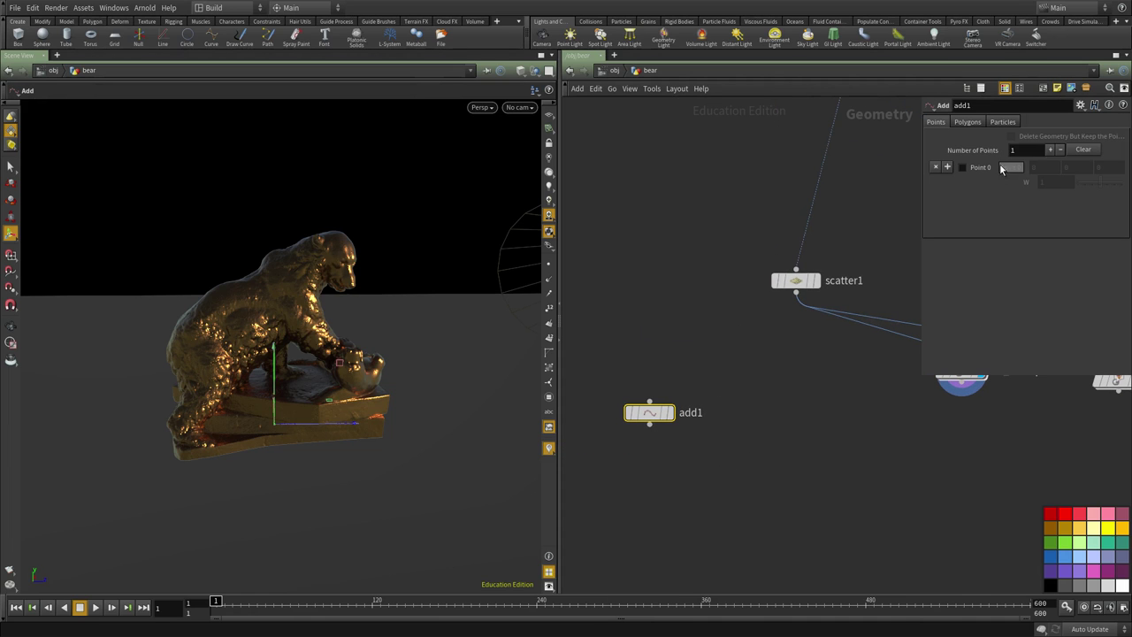
# Enable Point 0 in add1 and set its position to 0, 0, -2.268.
pyautogui.click(963, 168)
pyautogui.keyDown('alt'); pyautogui.moveTo(278, 442); pyautogui.dragTo(285, 462); pyautogui.keyUp('alt')
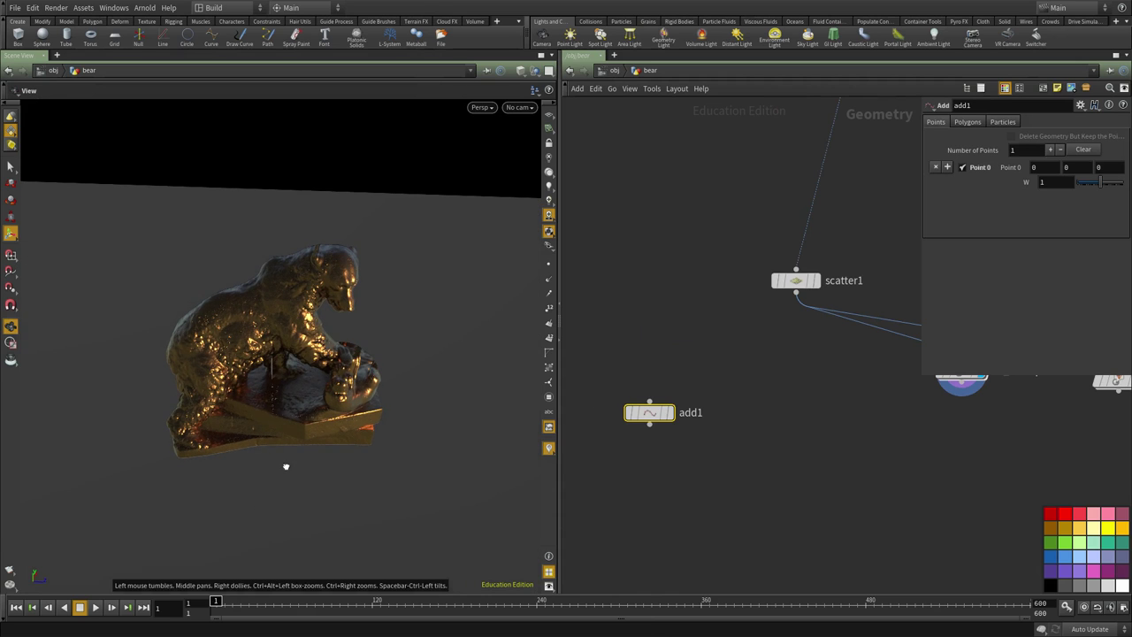
pyautogui.moveTo(275, 421); pyautogui.dragTo(113, 456)
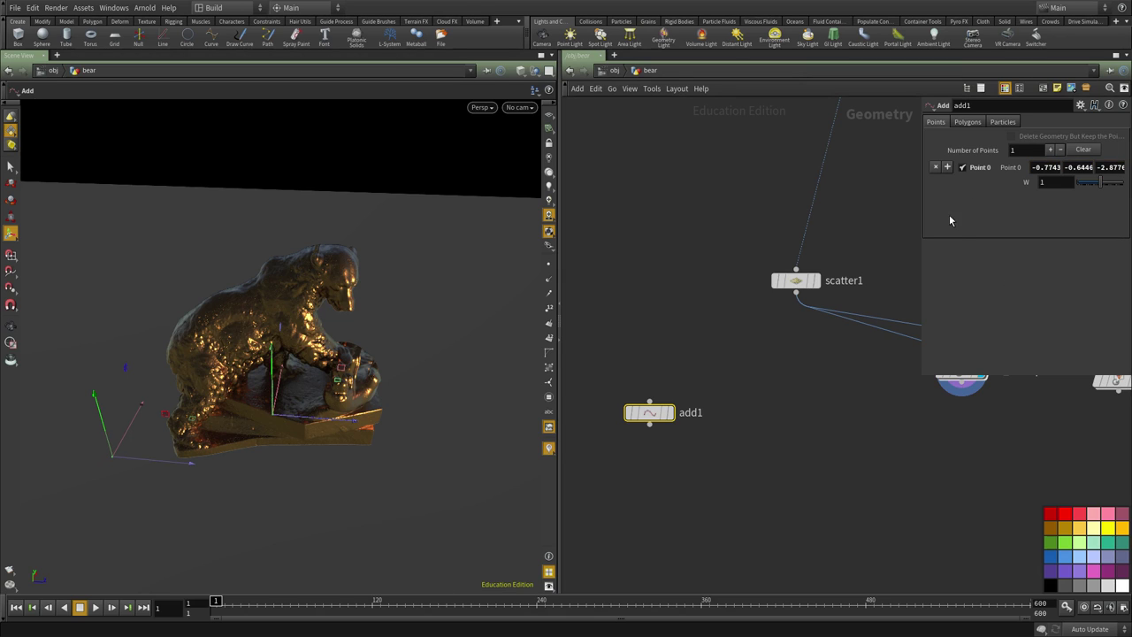
pyautogui.click(1033, 168)
pyautogui.write('0')
pyautogui.press('Tab')
pyautogui.write('0')
pyautogui.press('Tab')
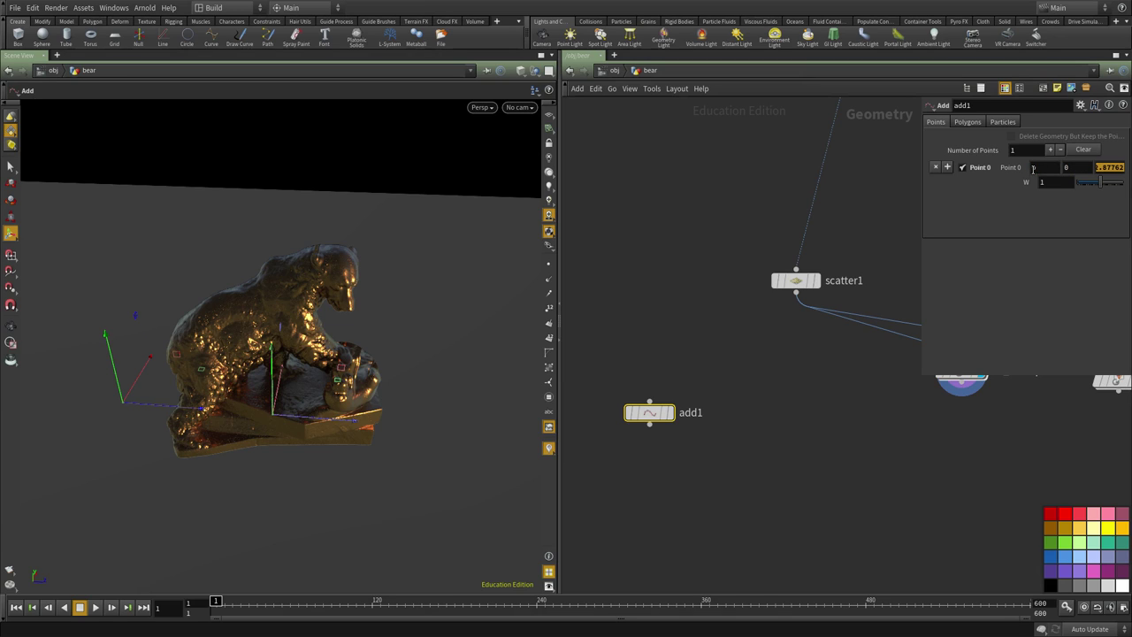
pyautogui.write('-2.268')
pyautogui.press('Return')
pyautogui.keyDown('alt'); pyautogui.moveTo(265, 372); pyautogui.dragTo(343, 239); pyautogui.keyUp('alt')
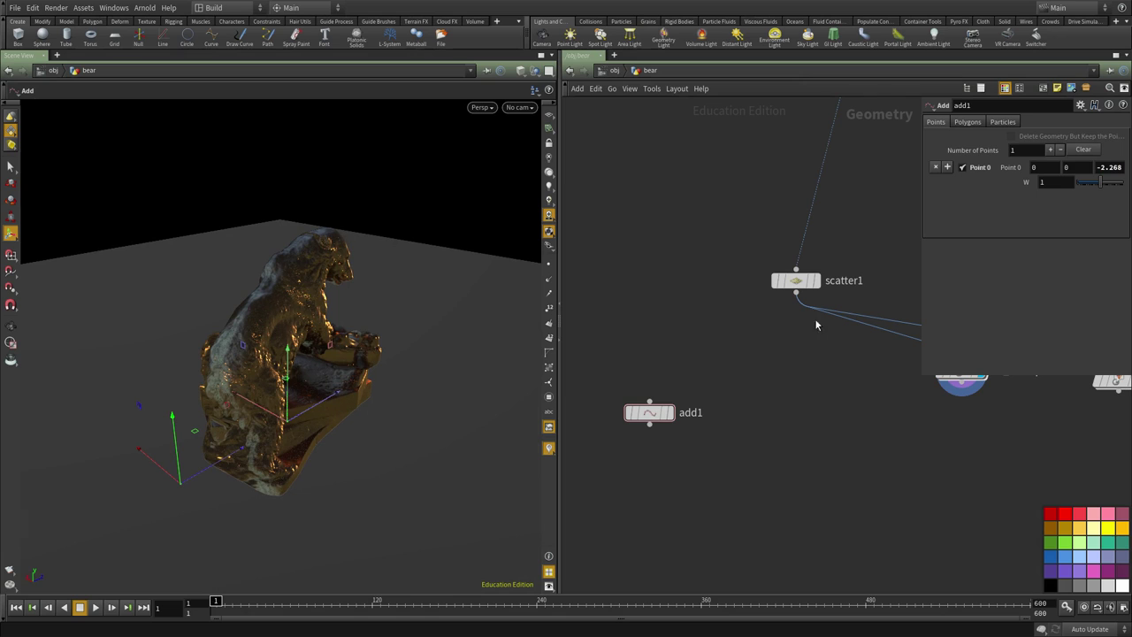
# View the scatter1 points and then add1's single point, and move add1 left.
pyautogui.moveTo(816, 325); pyautogui.dragTo(771, 382, button='middle')
pyautogui.click(768, 339)
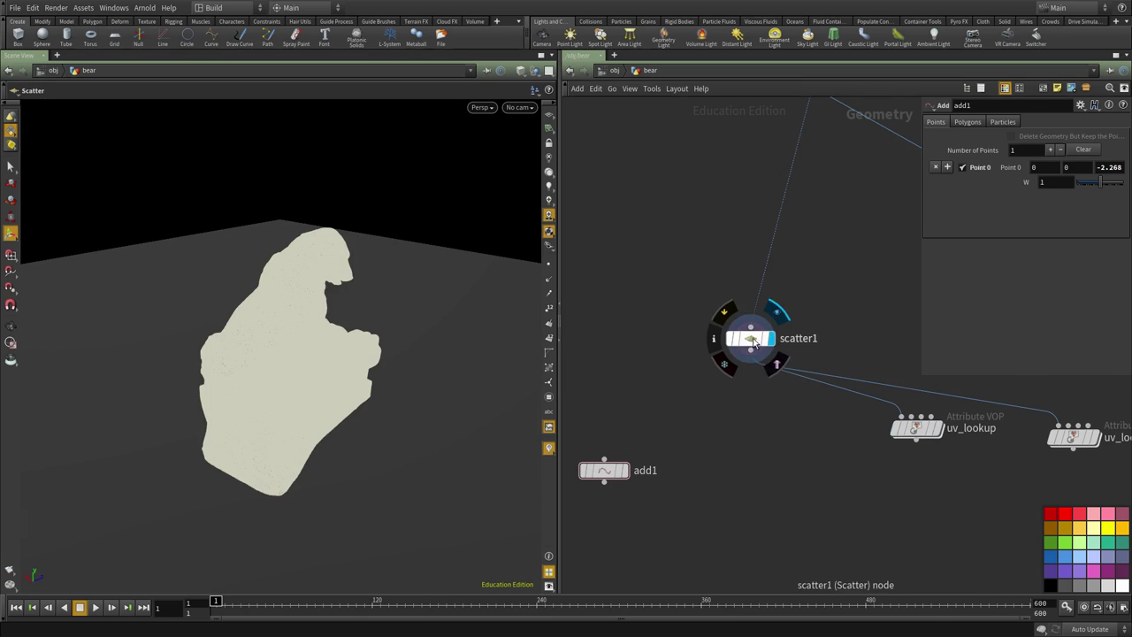
pyautogui.click(753, 342)
pyautogui.moveTo(821, 417); pyautogui.dragTo(853, 372, button='middle')
pyautogui.keyDown('alt'); pyautogui.moveTo(362, 341); pyautogui.dragTo(291, 353); pyautogui.keyUp('alt')
pyautogui.moveTo(783, 435); pyautogui.dragTo(821, 472, button='middle')
pyautogui.keyDown('alt'); pyautogui.moveTo(323, 303); pyautogui.dragTo(239, 370); pyautogui.keyUp('alt')
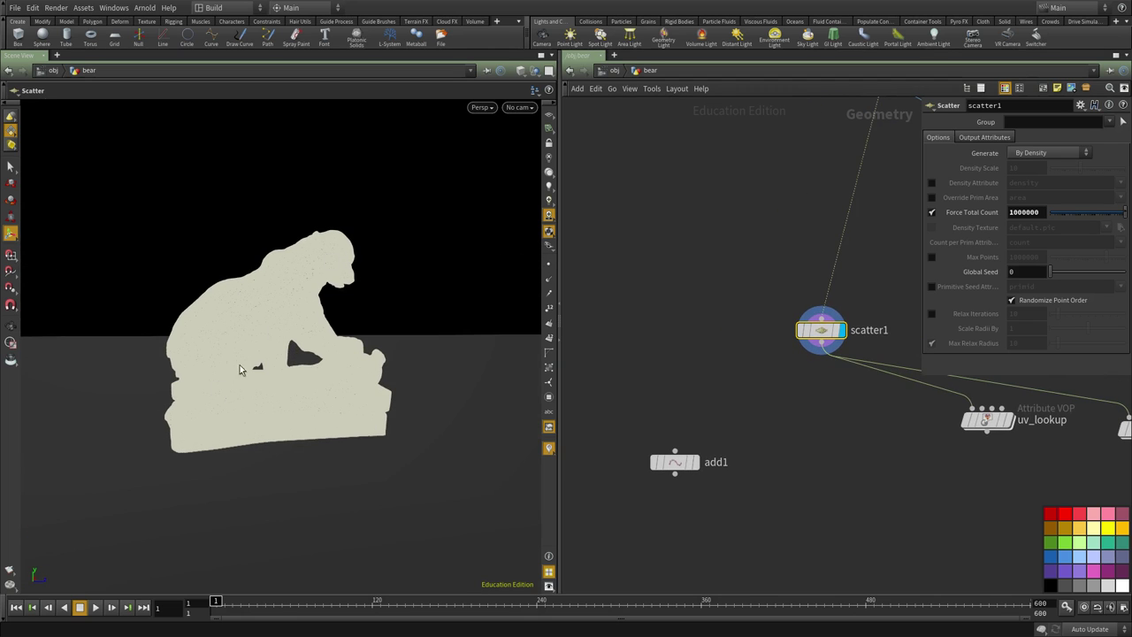
pyautogui.click(691, 463)
pyautogui.keyDown('alt'); pyautogui.moveTo(229, 427); pyautogui.dragTo(137, 449); pyautogui.keyUp('alt')
pyautogui.moveTo(761, 500); pyautogui.dragTo(799, 459, button='middle')
pyautogui.moveTo(678, 410); pyautogui.dragTo(596, 396)
# Add an Attribute VOP, pointvop1, and wire scatter1 into it.
pyautogui.press('Tab')
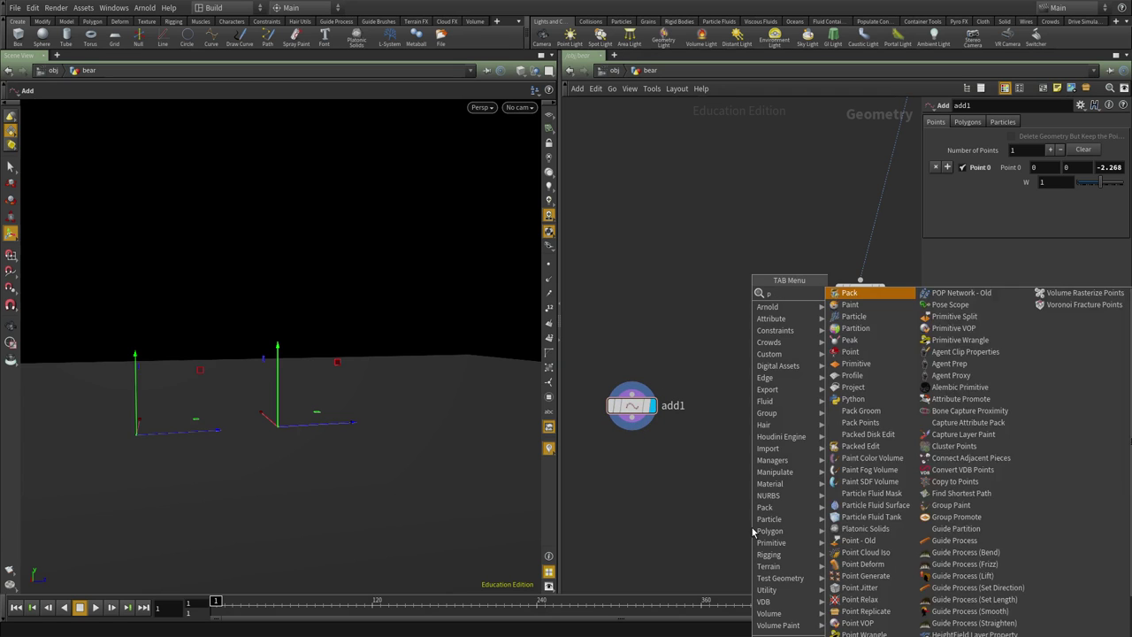
pyautogui.click(854, 291)
pyautogui.click(751, 527)
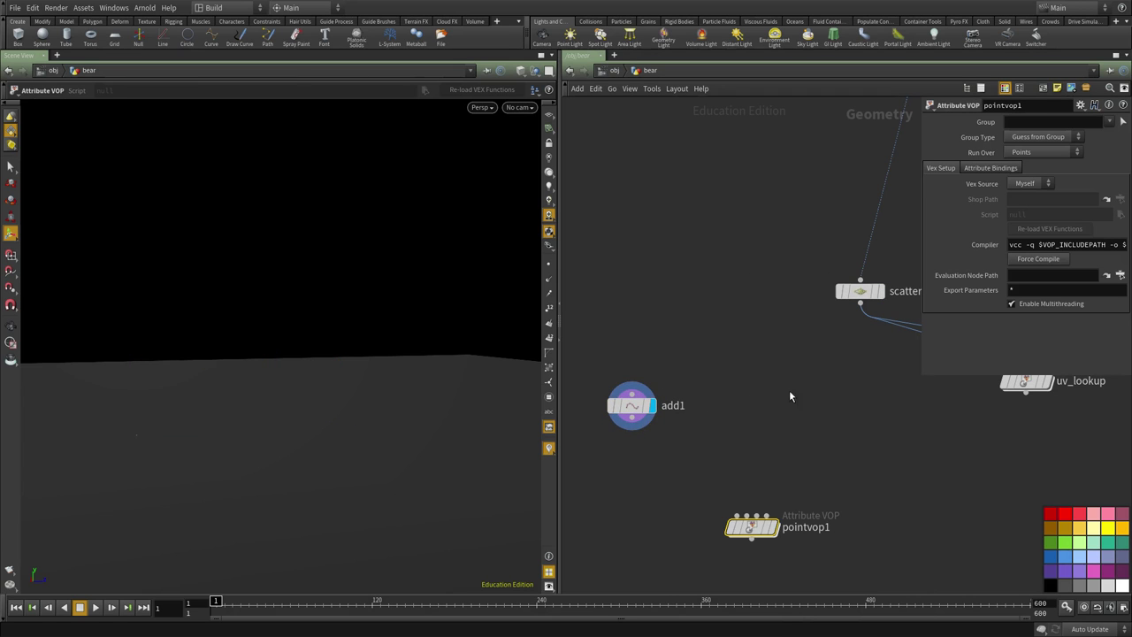
pyautogui.click(860, 303)
pyautogui.click(738, 516)
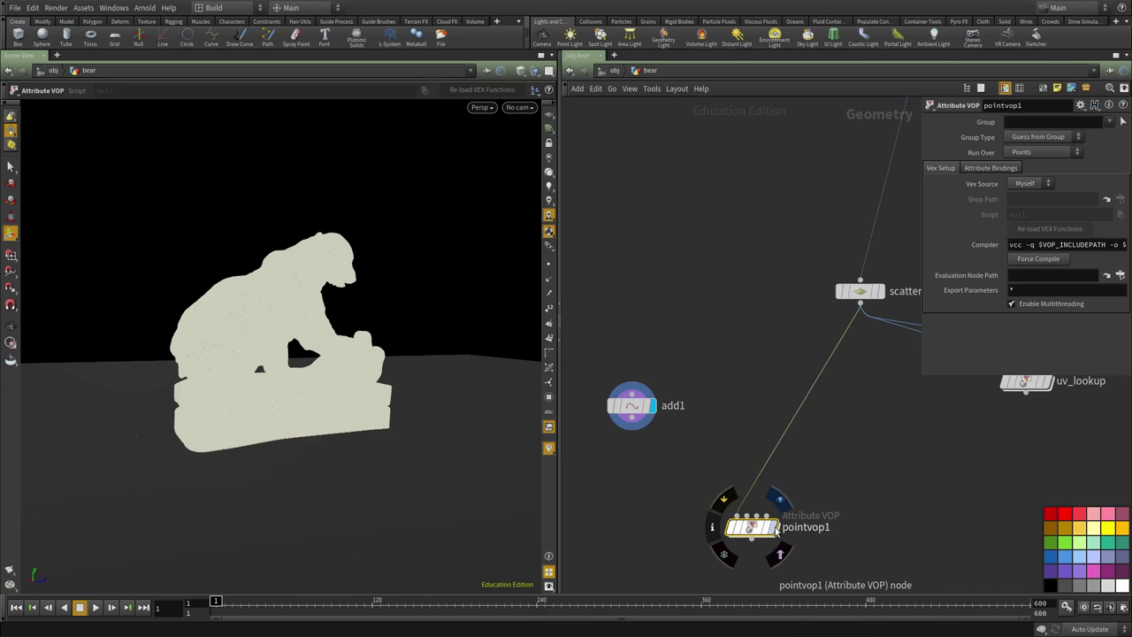
pyautogui.moveTo(891, 407); pyautogui.dragTo(839, 447, button='middle')
# Lower scatter1's Force Total Count to 200000.
pyautogui.click(807, 330)
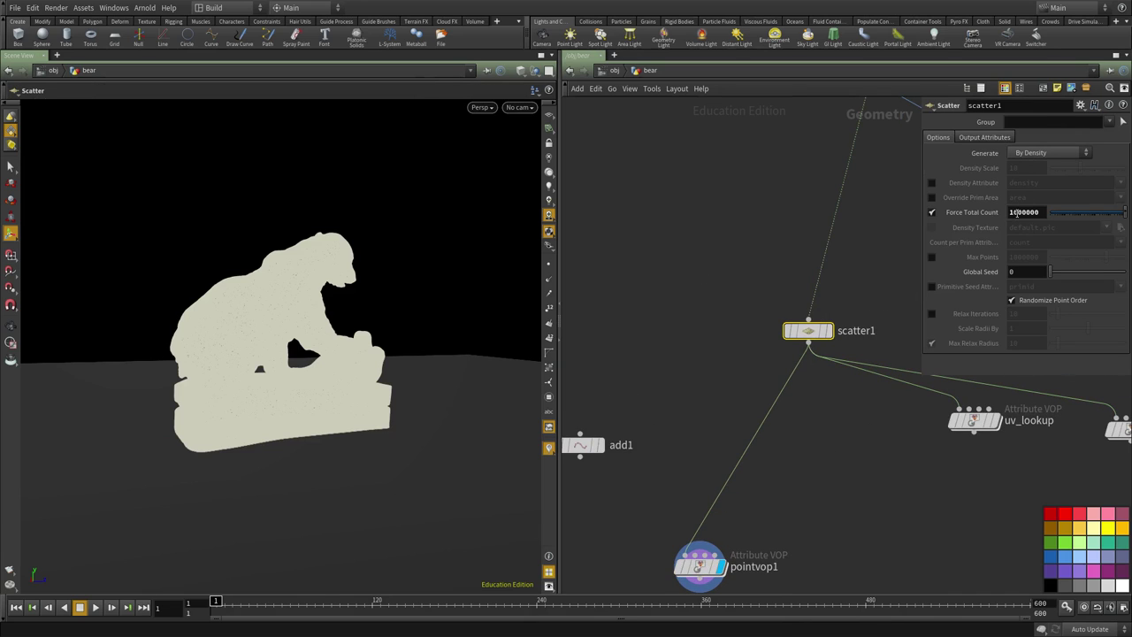
pyautogui.moveTo(1016, 212); pyautogui.dragTo(987, 232)
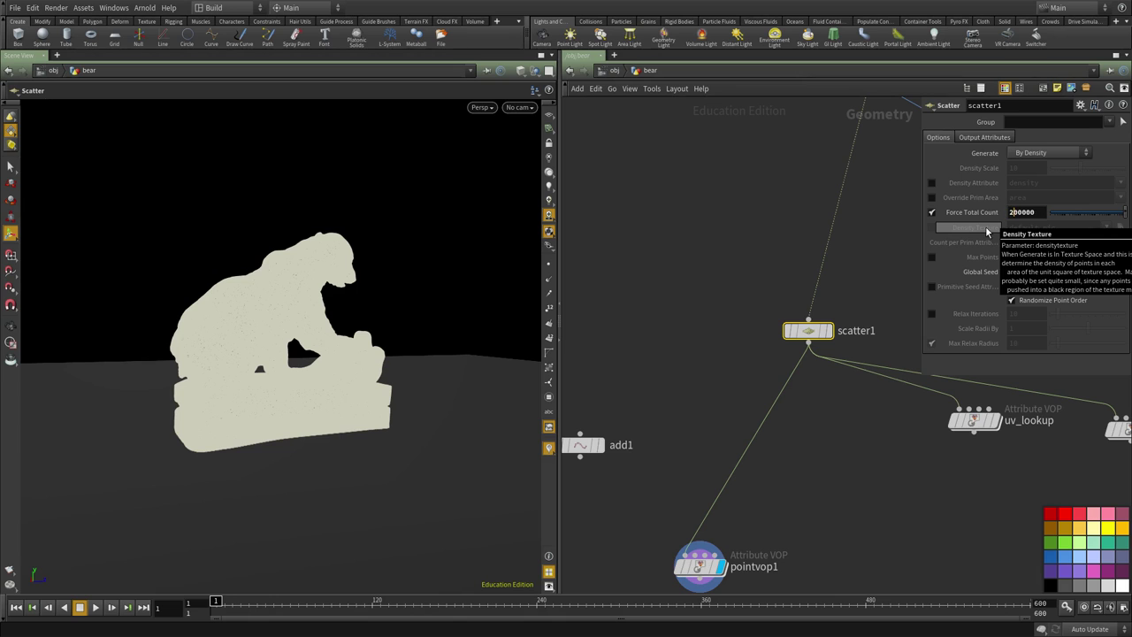
pyautogui.moveTo(838, 522); pyautogui.dragTo(814, 404, button='middle')
# Inside pointvop1, add a Subtract node, subtract1.
pyautogui.doubleClick(674, 449)
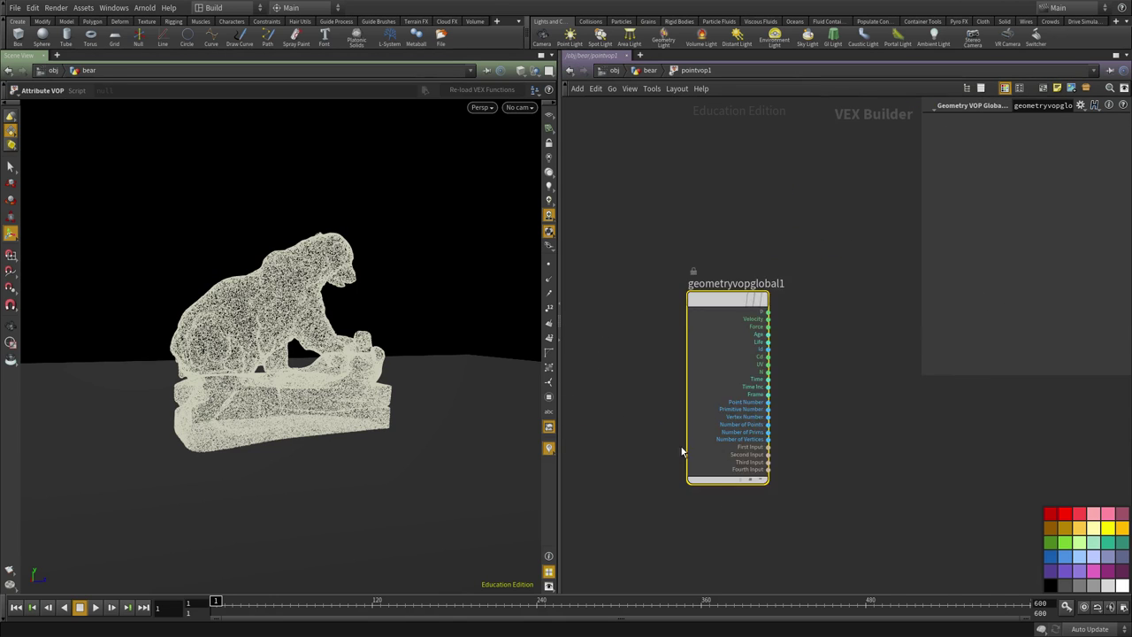
pyautogui.scroll(3, 694, 404)
pyautogui.press('Tab')
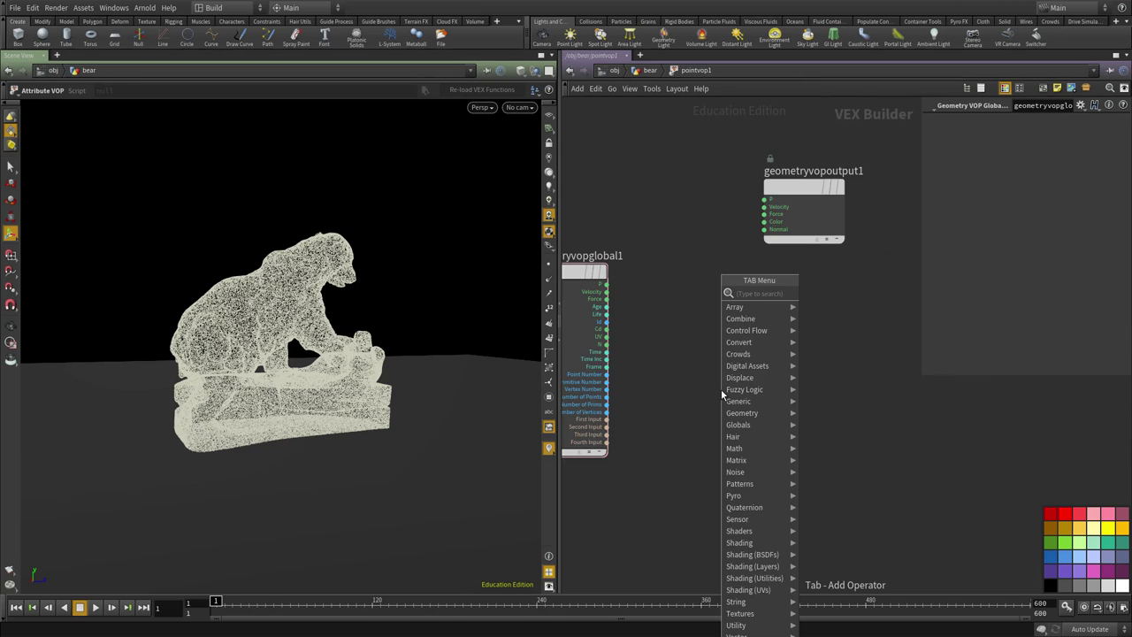
pyautogui.write('sub')
pyautogui.press('Return')
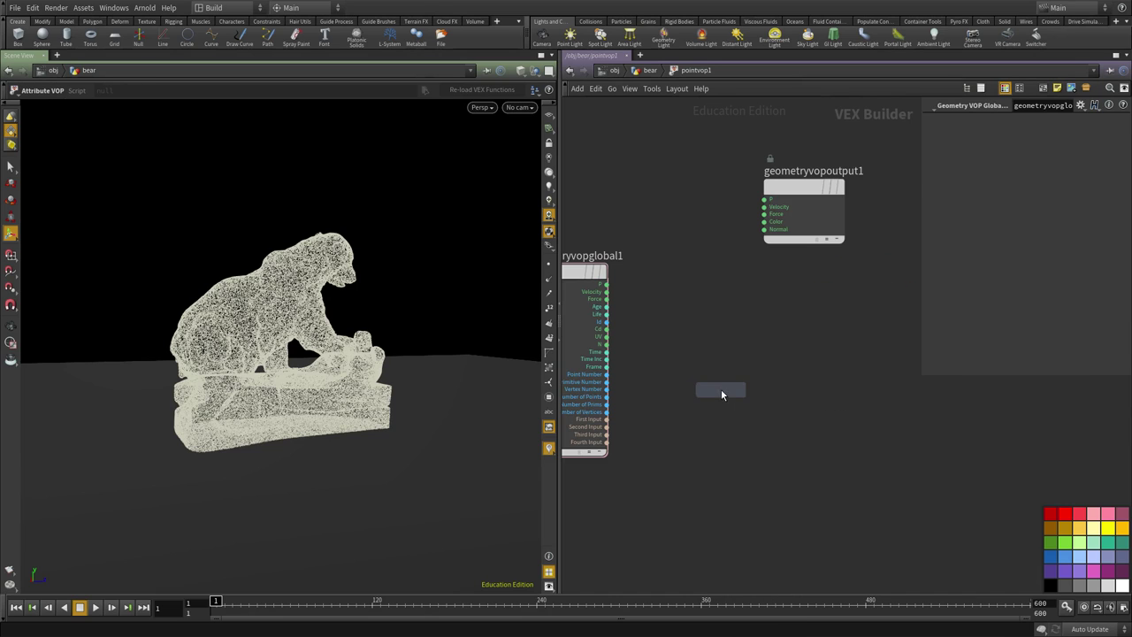
pyautogui.click(721, 394)
pyautogui.press('Tab')
pyautogui.write('subt')
pyautogui.press('Return')
pyautogui.click(721, 393)
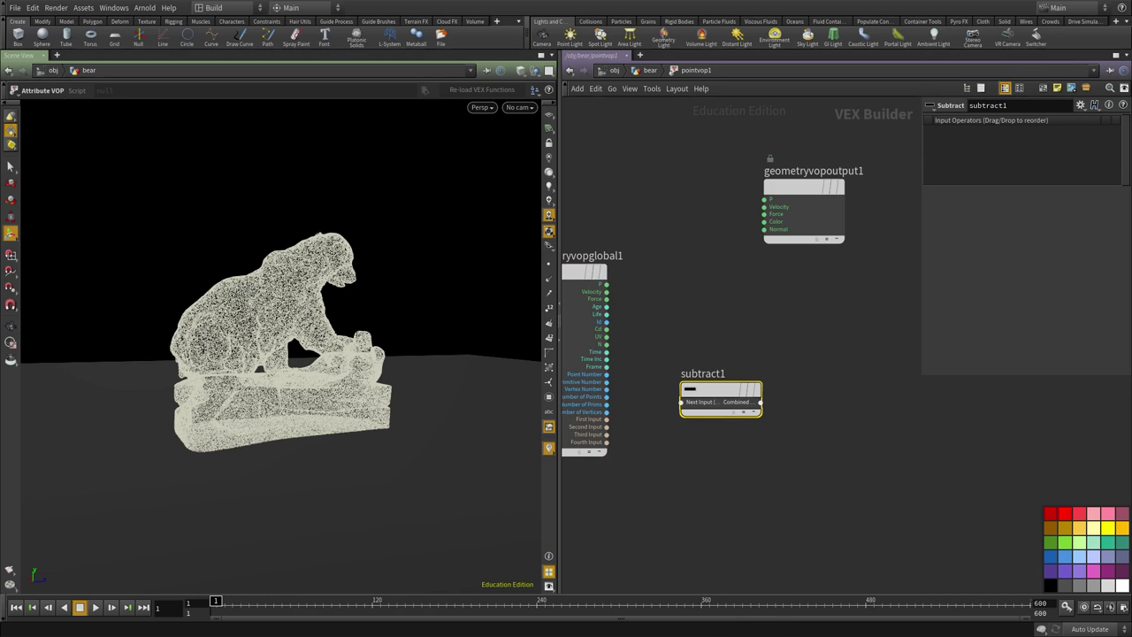
# Wire the global P output into subtract1's first input.
pyautogui.moveTo(725, 477); pyautogui.dragTo(850, 469, button='middle')
pyautogui.moveTo(840, 389); pyautogui.dragTo(881, 322)
pyautogui.click(731, 275)
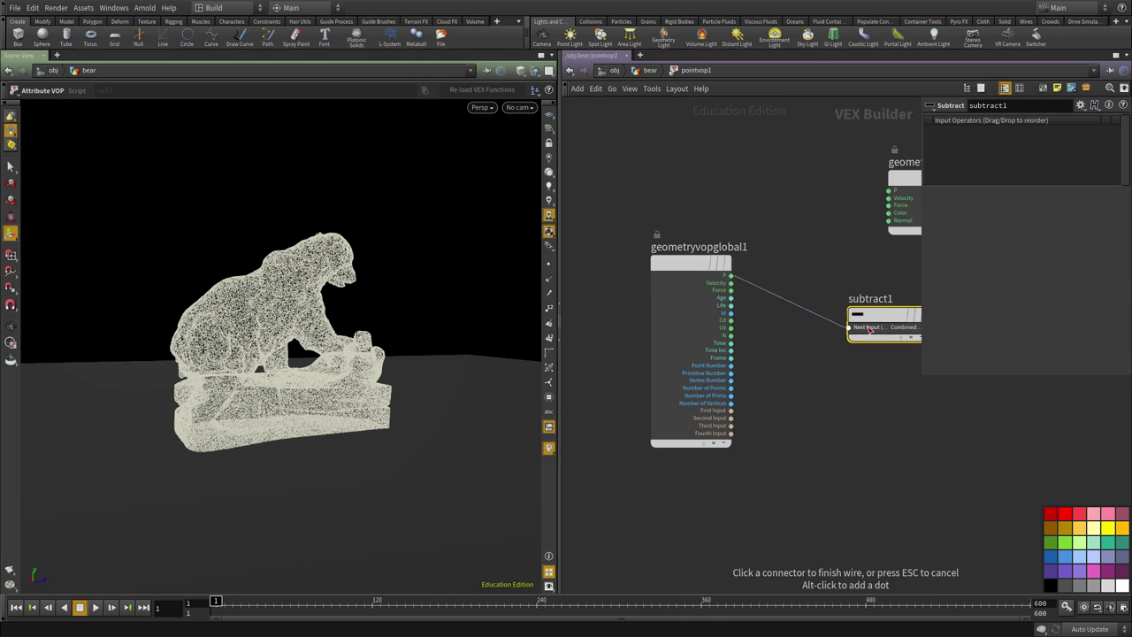
pyautogui.click(849, 326)
pyautogui.moveTo(874, 323); pyautogui.dragTo(748, 325, button='middle')
pyautogui.scroll(1, 749, 326)
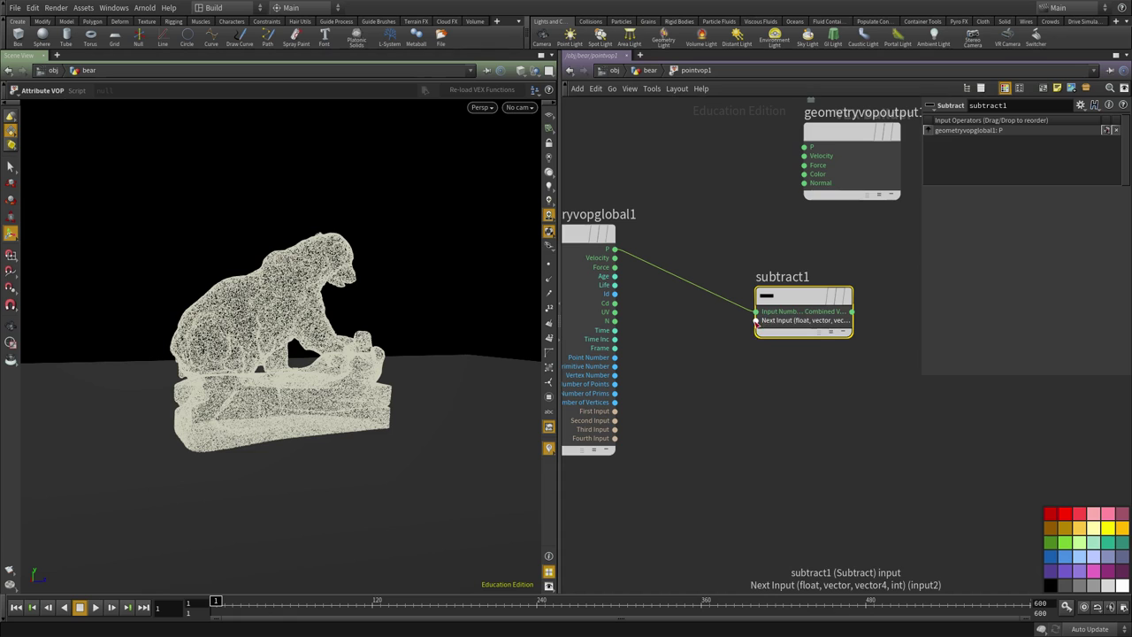
# Promote subtract1's second input to an input2 parameter of Vector type.
pyautogui.middleClick(755, 320)
pyautogui.press('u')
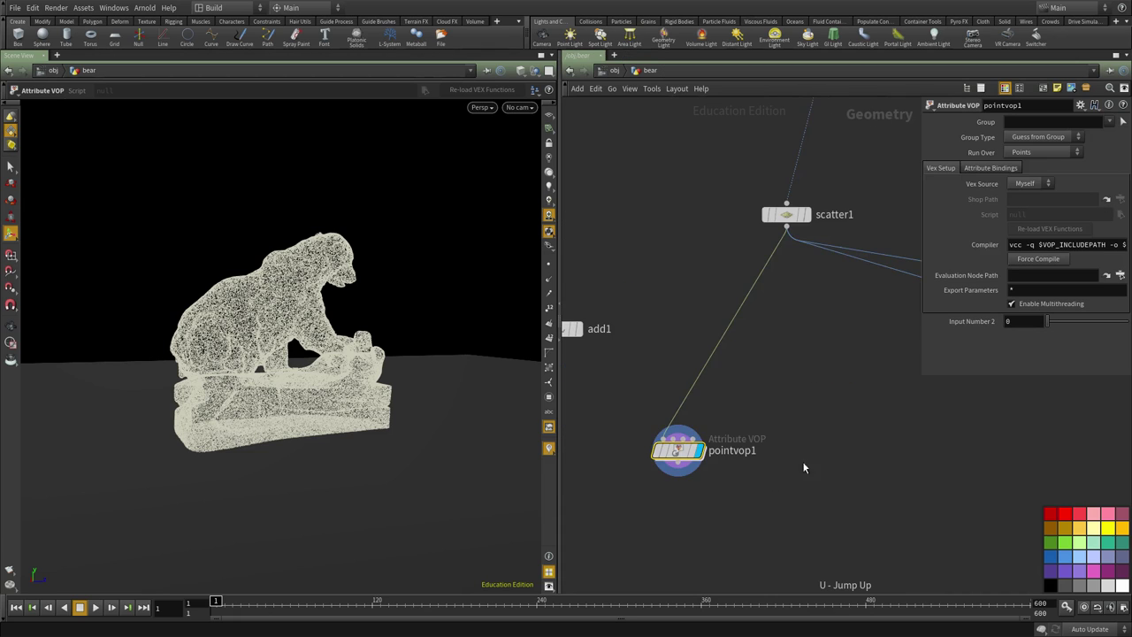
pyautogui.doubleClick(746, 379)
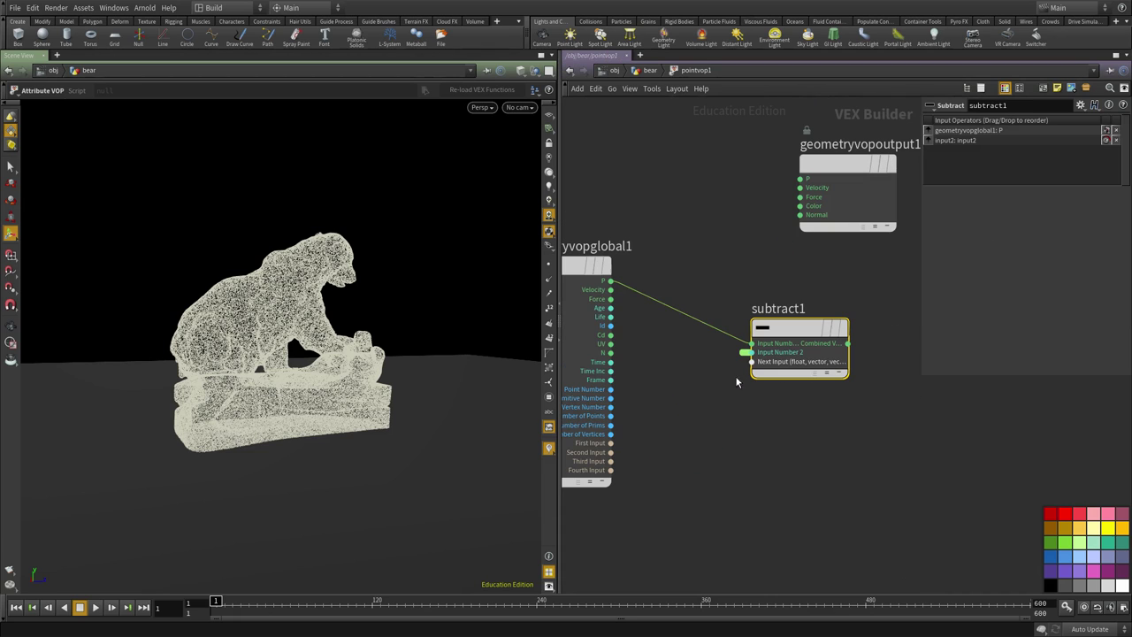
pyautogui.click(744, 353)
pyautogui.click(745, 353)
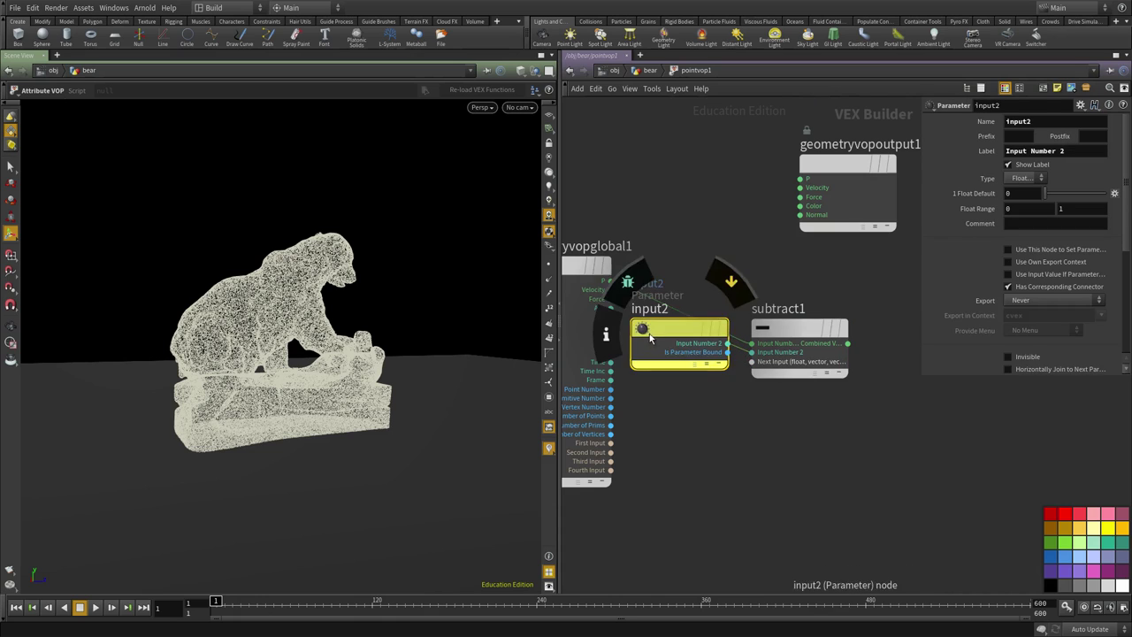
pyautogui.moveTo(672, 340); pyautogui.dragTo(686, 465)
pyautogui.click(1023, 186)
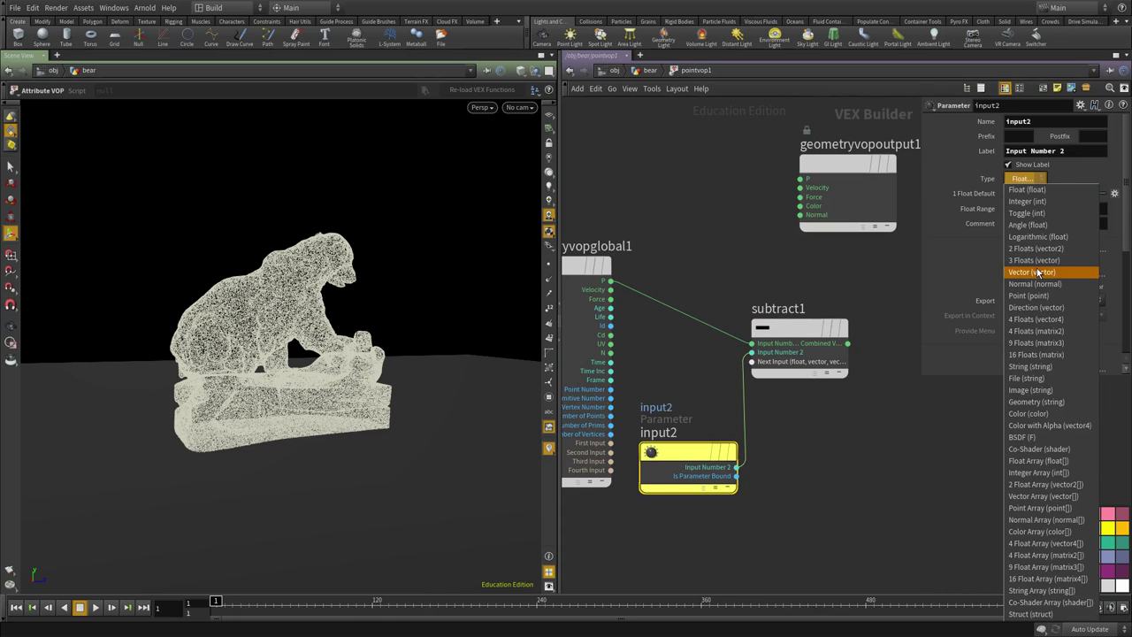
pyautogui.click(1036, 269)
pyautogui.moveTo(840, 530); pyautogui.dragTo(802, 470, button='middle')
# Link pointvop1's Input Number 2 to add1's Point 0 via a relative reference.
pyautogui.press('u')
pyautogui.moveTo(644, 375); pyautogui.dragTo(610, 244)
pyautogui.click(1009, 173)
pyautogui.click(1017, 227)
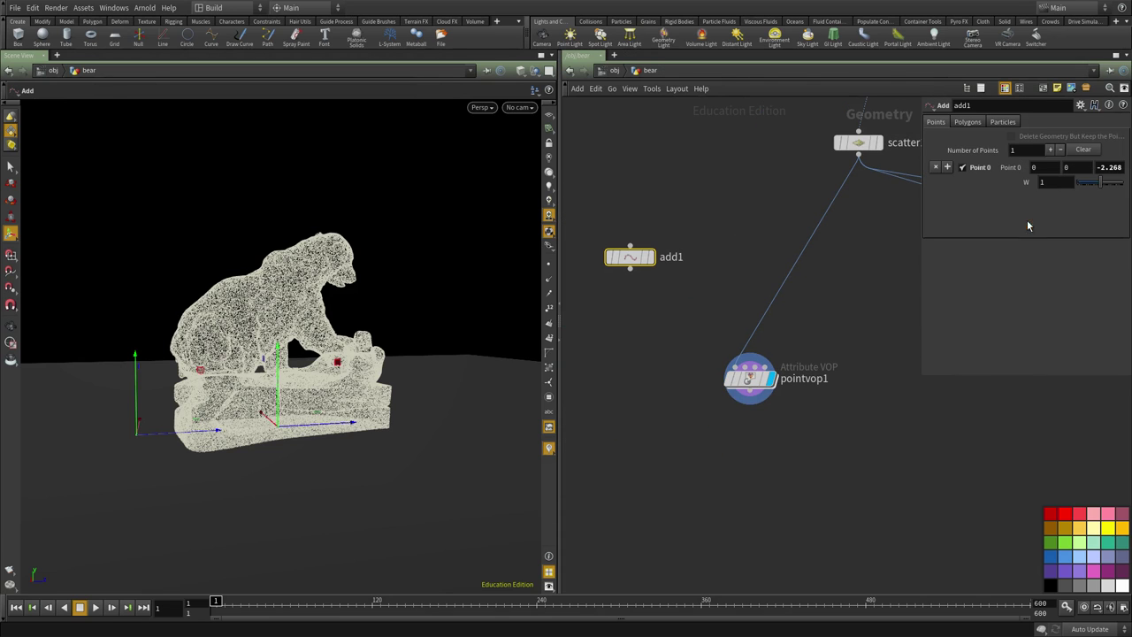
pyautogui.moveTo(803, 336); pyautogui.dragTo(752, 448)
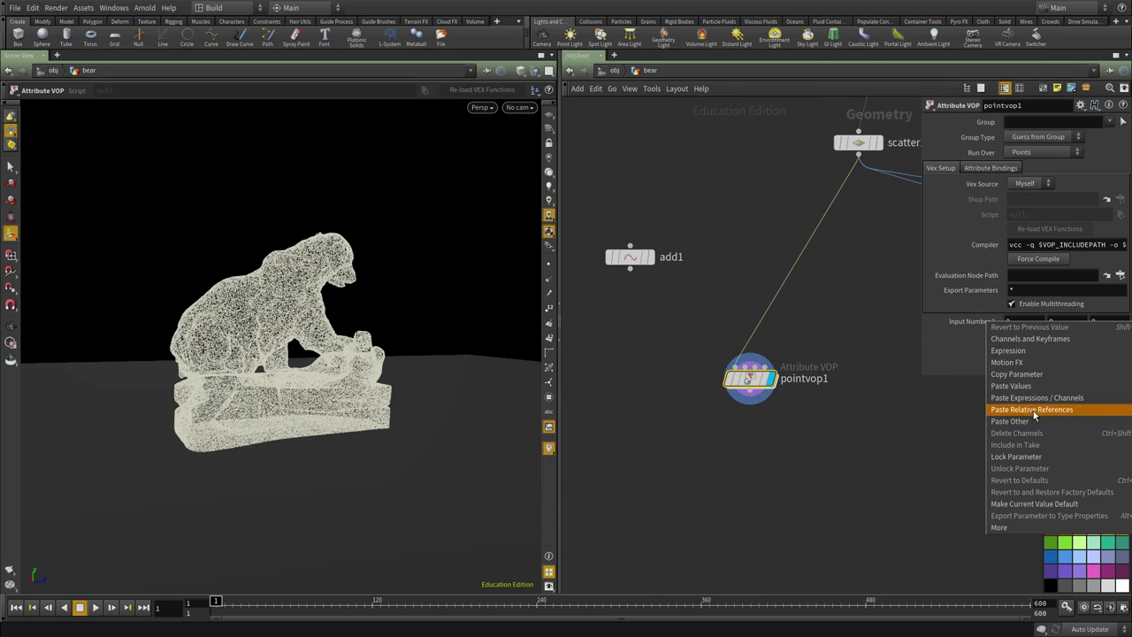
pyautogui.click(1031, 406)
pyautogui.click(630, 257)
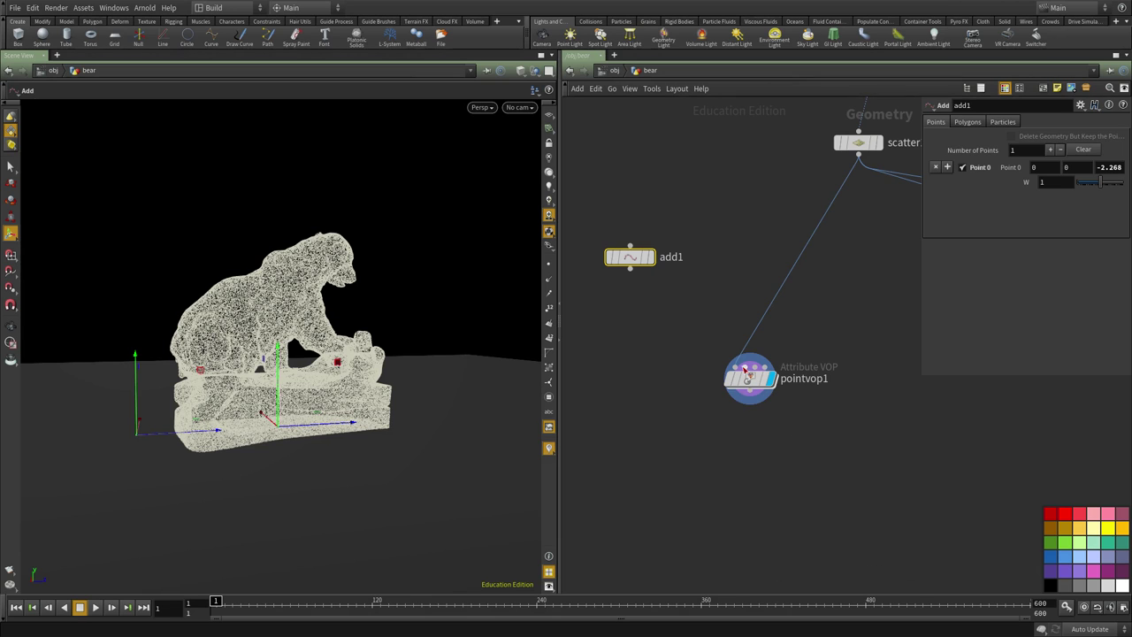
pyautogui.click(751, 380)
# Inside pointvop1, add a length1 node fed by subtract1.
pyautogui.doubleClick(751, 381)
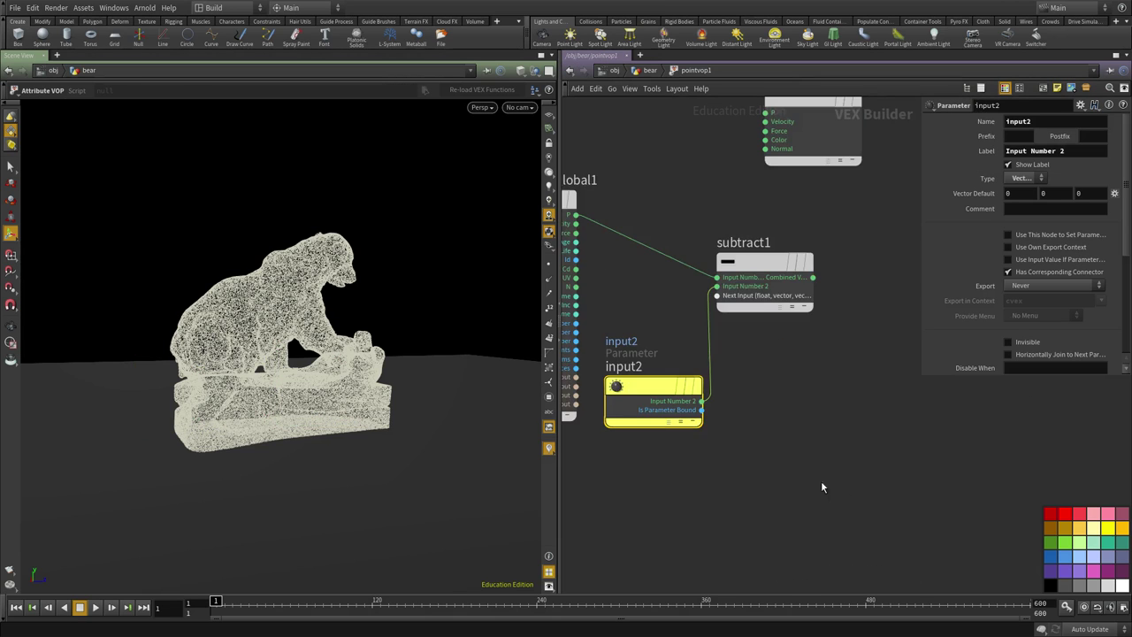
pyautogui.press('l')
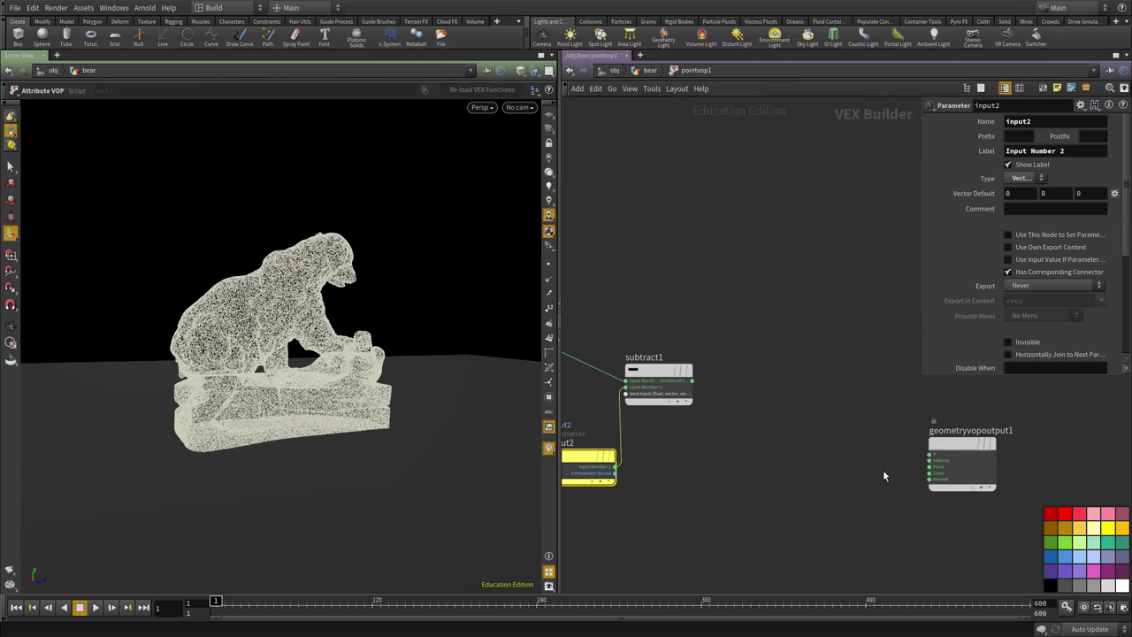
pyautogui.press('Tab')
pyautogui.write('length')
pyautogui.press('Return')
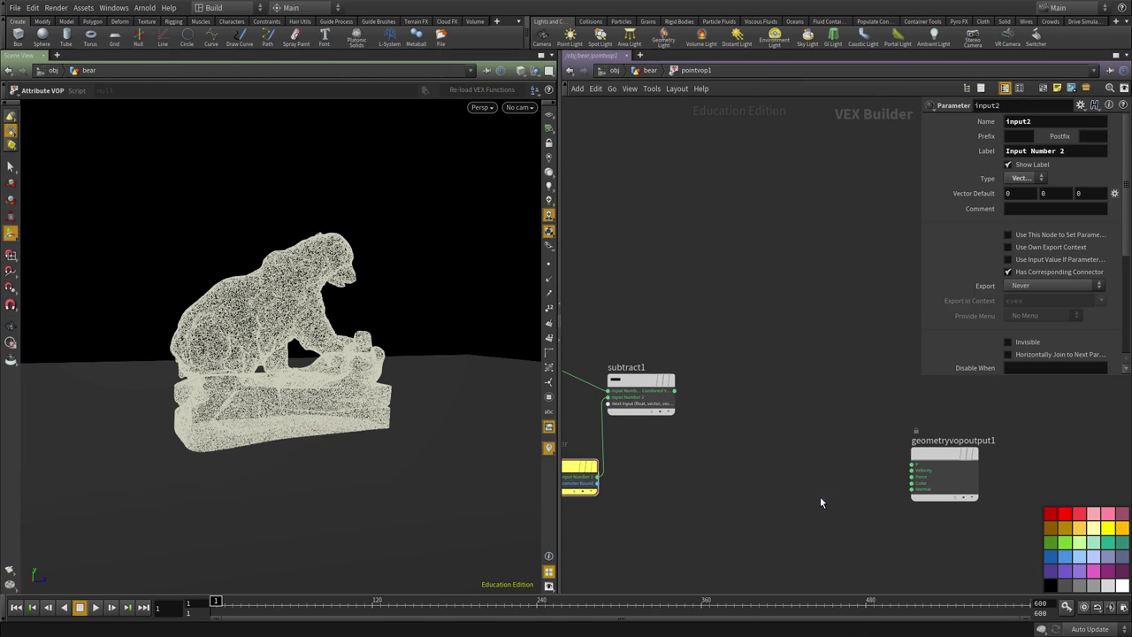
pyautogui.click(820, 502)
pyautogui.click(676, 395)
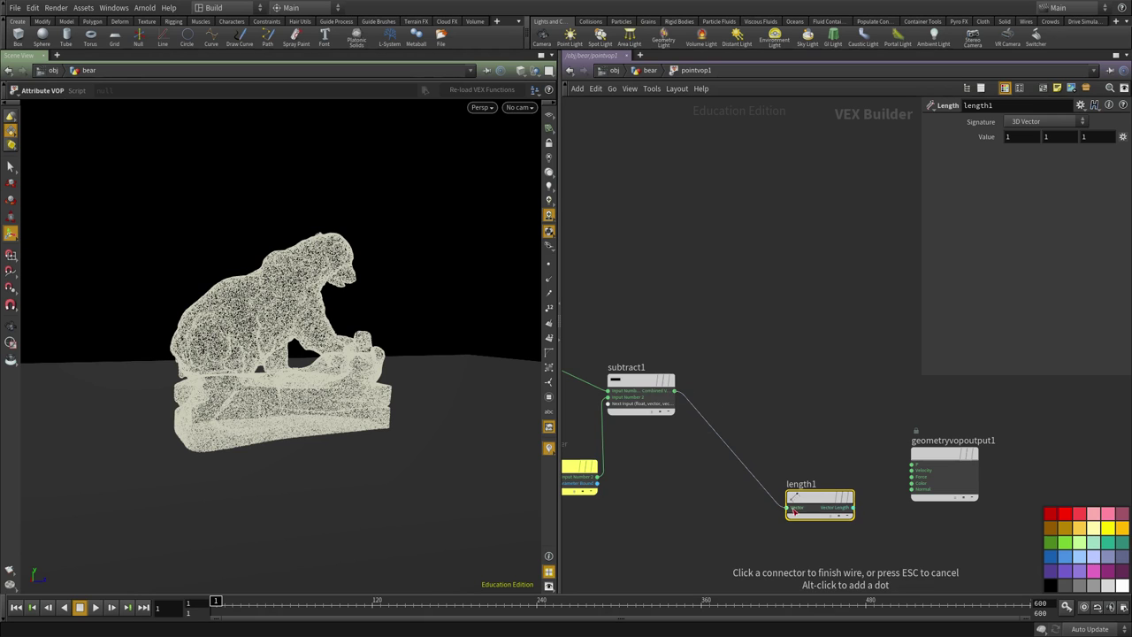
pyautogui.click(787, 506)
# Connect length1's output into the output node's Color.
pyautogui.moveTo(855, 526); pyautogui.dragTo(675, 509, button='middle')
pyautogui.click(672, 487)
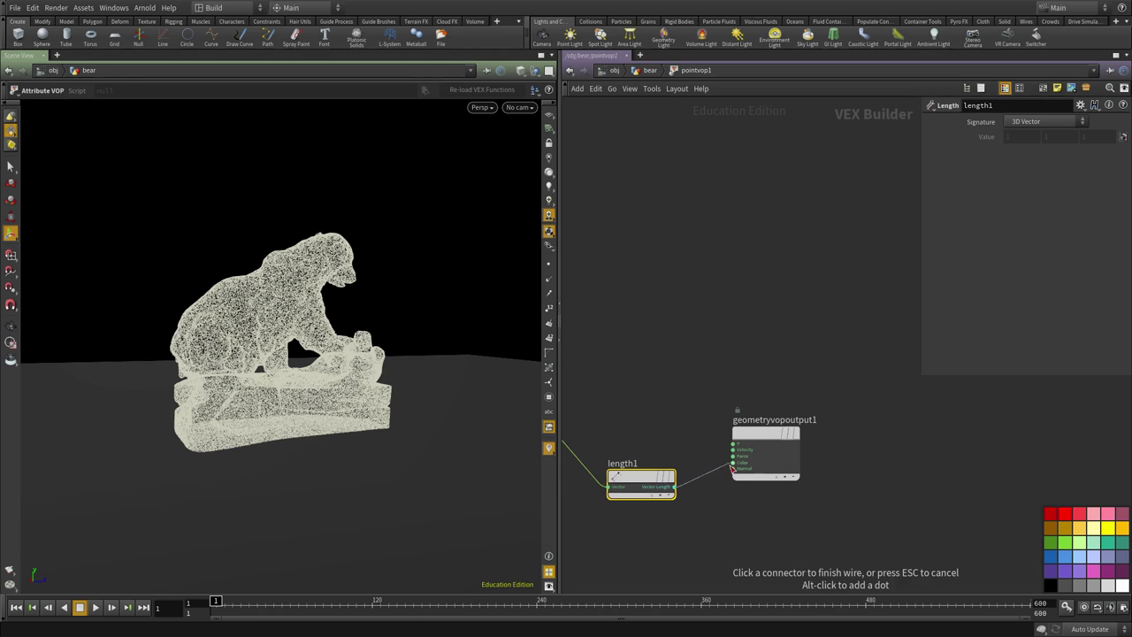
pyautogui.click(733, 461)
pyautogui.keyDown('alt'); pyautogui.moveTo(327, 349); pyautogui.dragTo(287, 339); pyautogui.keyUp('alt')
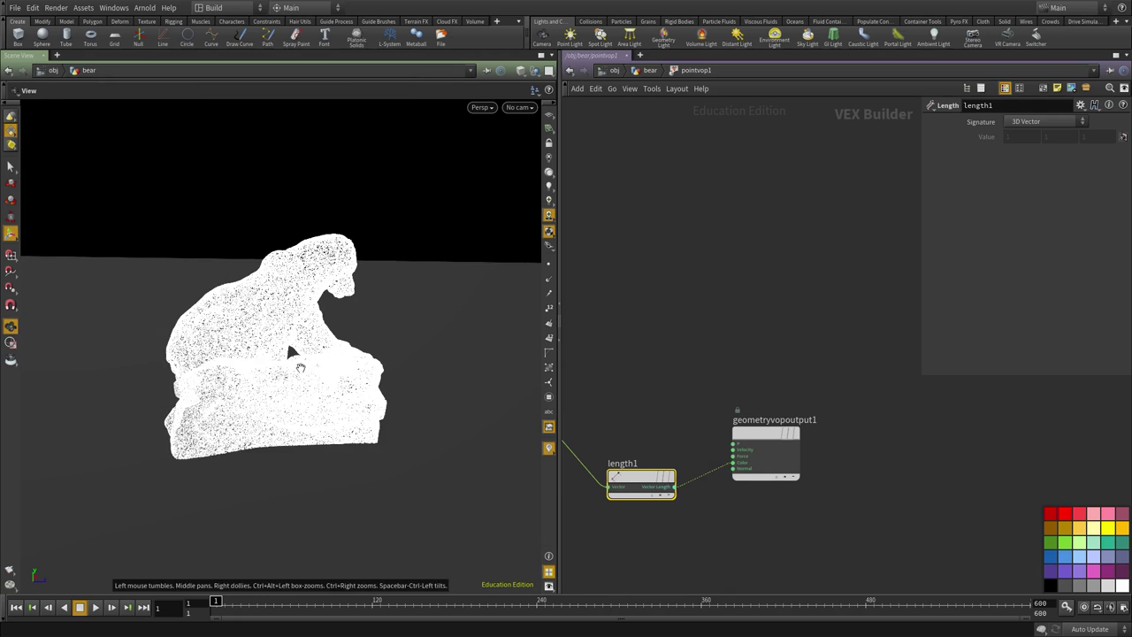
pyautogui.press('h')
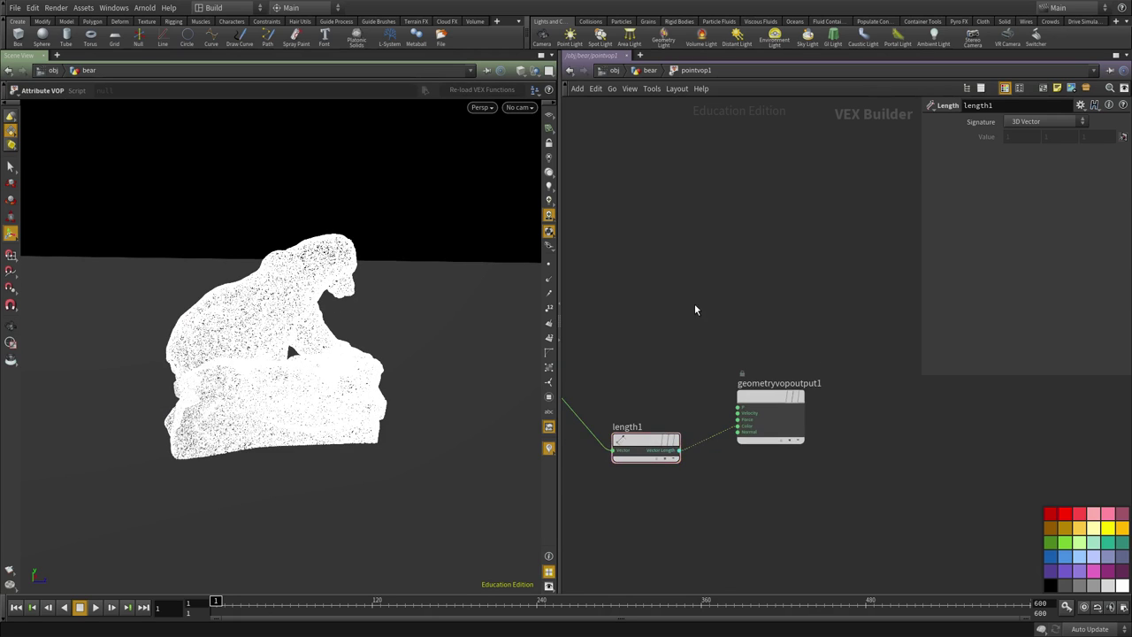
# Open pointvop1's Geometry Spreadsheet and sort points by Cd[r].
pyautogui.press('u')
pyautogui.rightClick(750, 381)
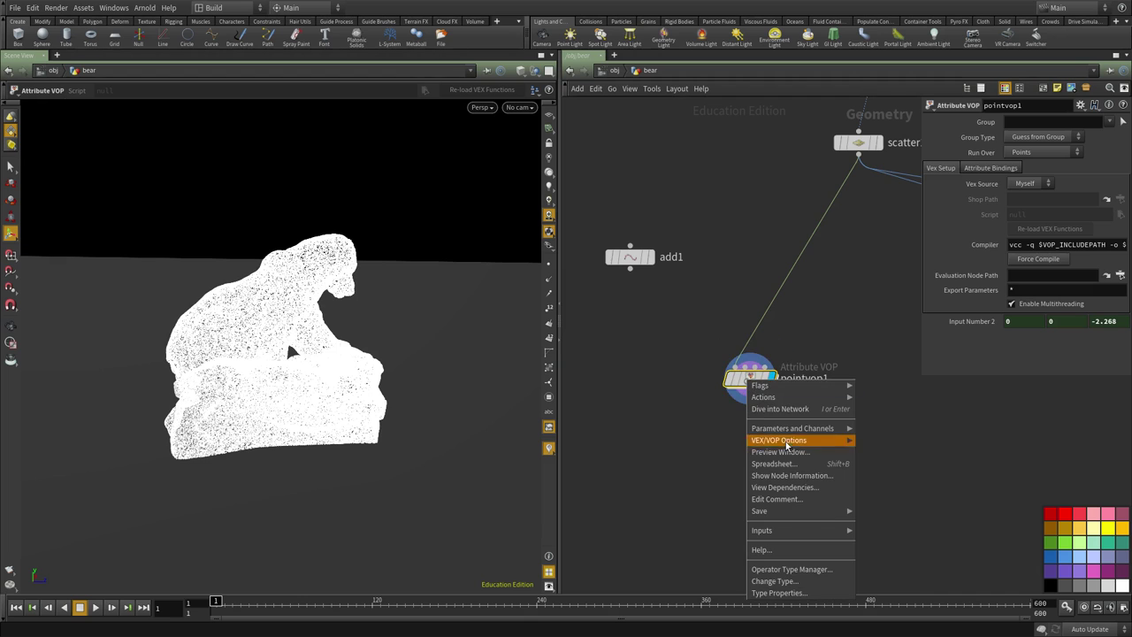
pyautogui.click(773, 464)
pyautogui.moveTo(500, 319); pyautogui.dragTo(963, 451)
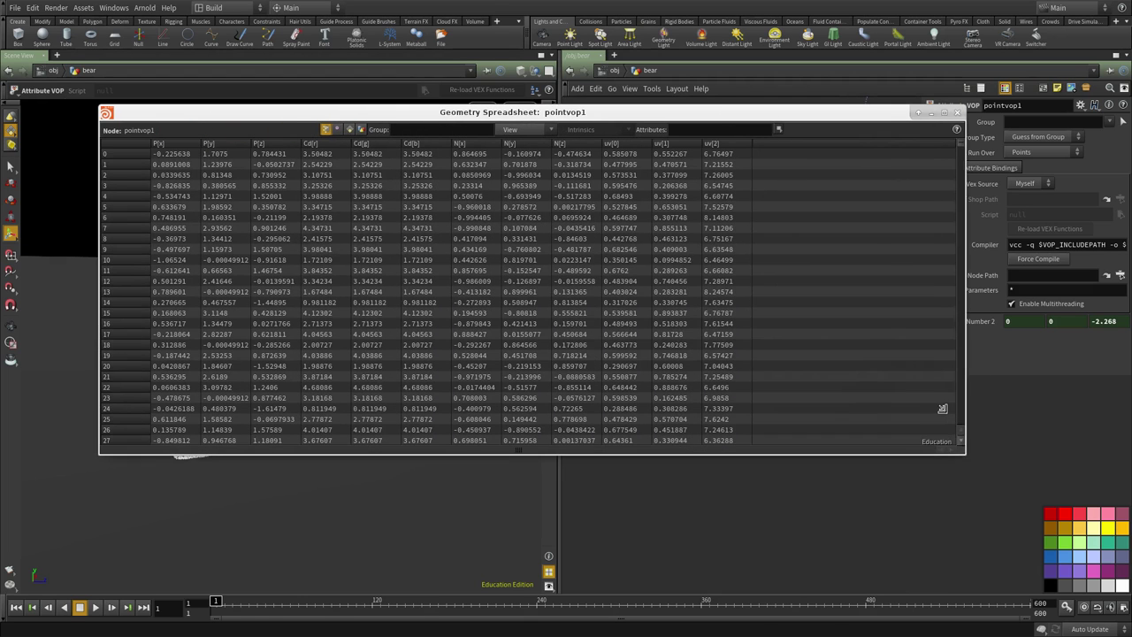
pyautogui.click(321, 144)
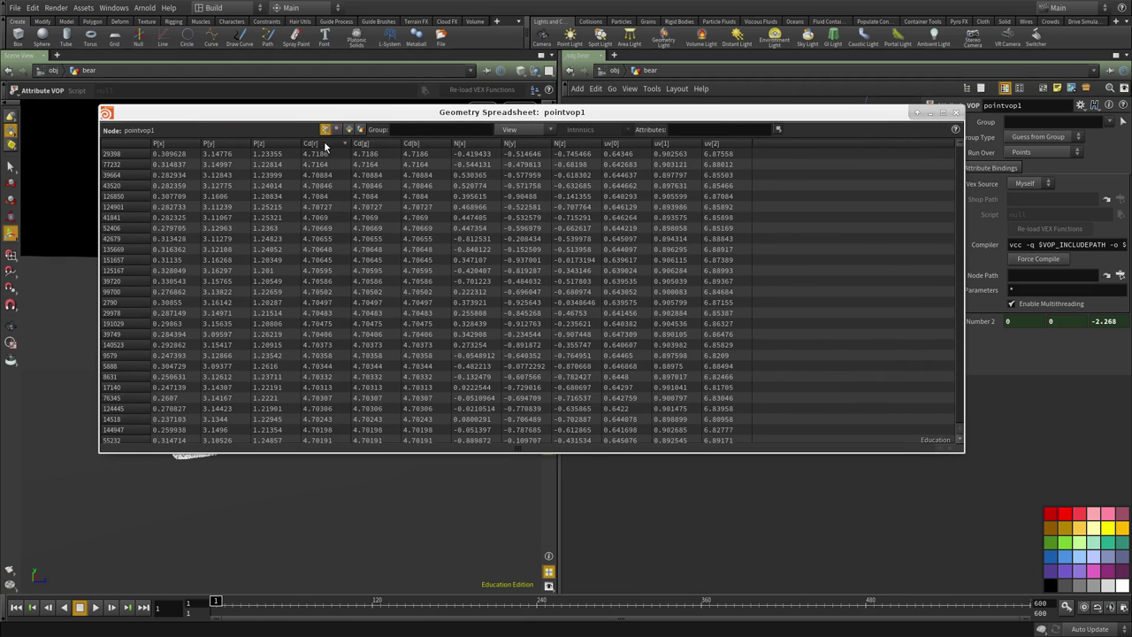
pyautogui.moveTo(964, 148); pyautogui.dragTo(962, 95)
# Insert a Fit Range node, fit1, between length1 and the output.
pyautogui.click(957, 112)
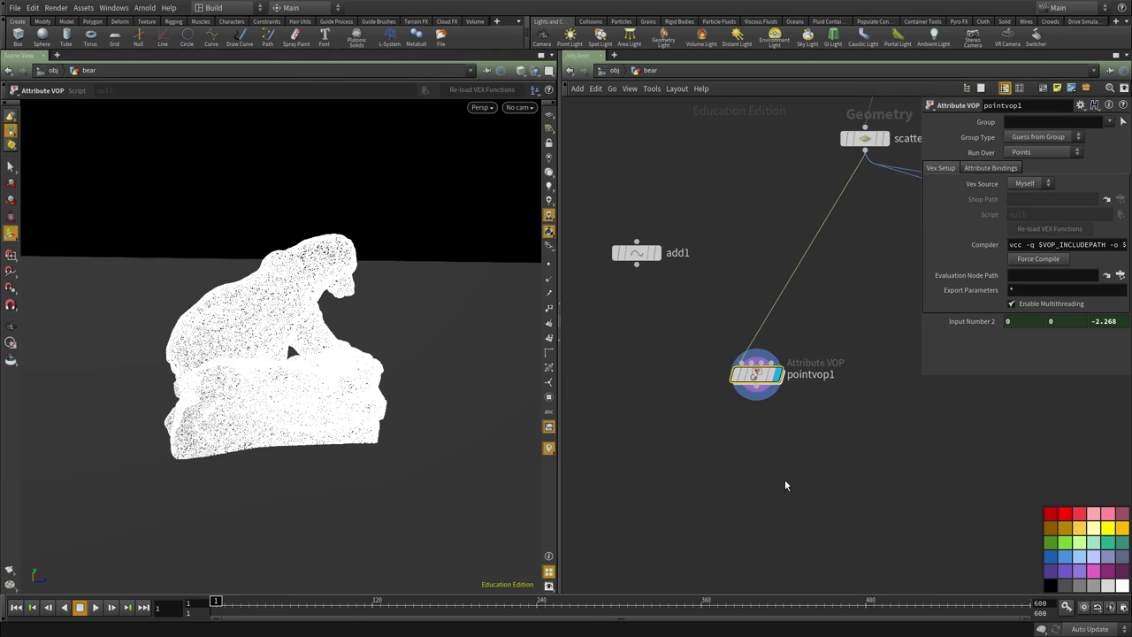
pyautogui.doubleClick(753, 374)
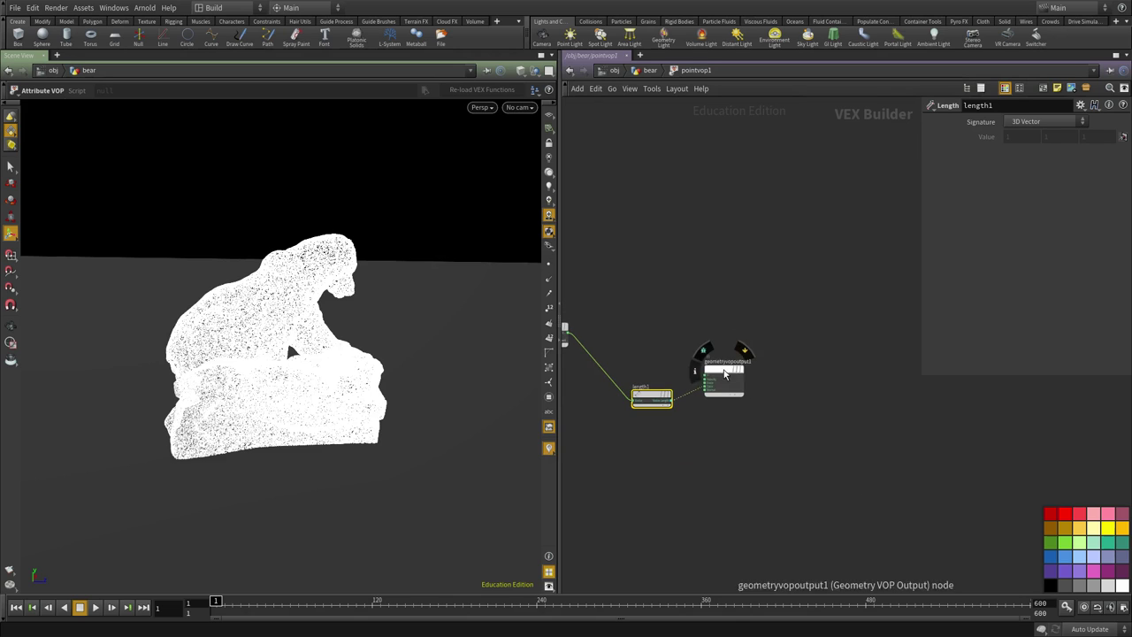
pyautogui.scroll(5, 697, 385)
pyautogui.press('Tab')
pyautogui.write('fit r')
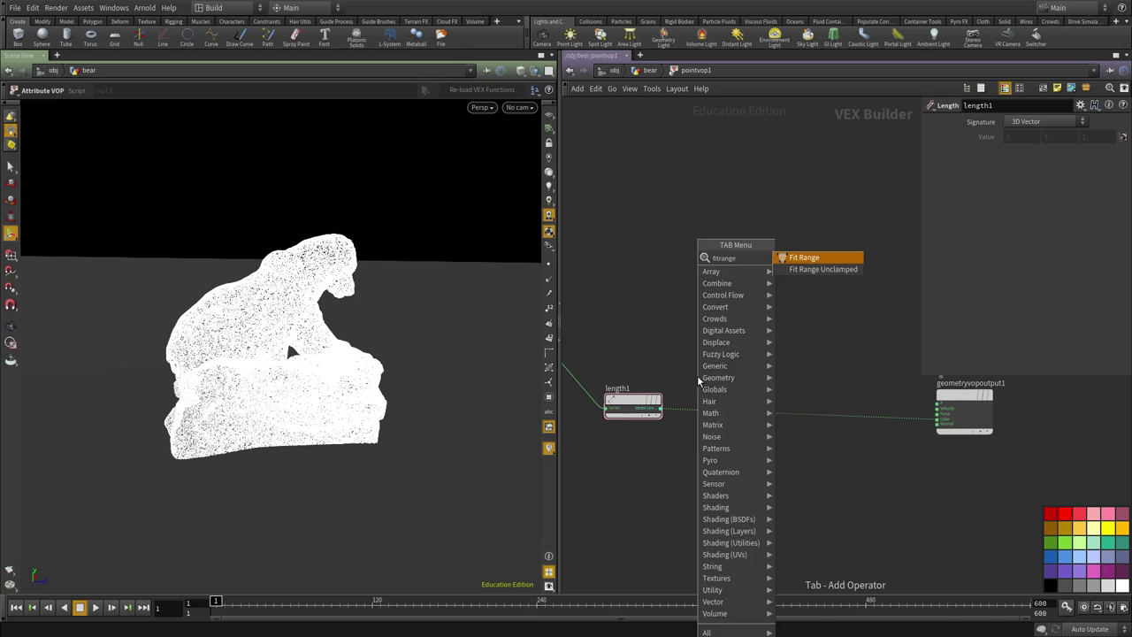
pyautogui.press('Return')
pyautogui.click(703, 386)
pyautogui.moveTo(704, 386); pyautogui.dragTo(741, 419)
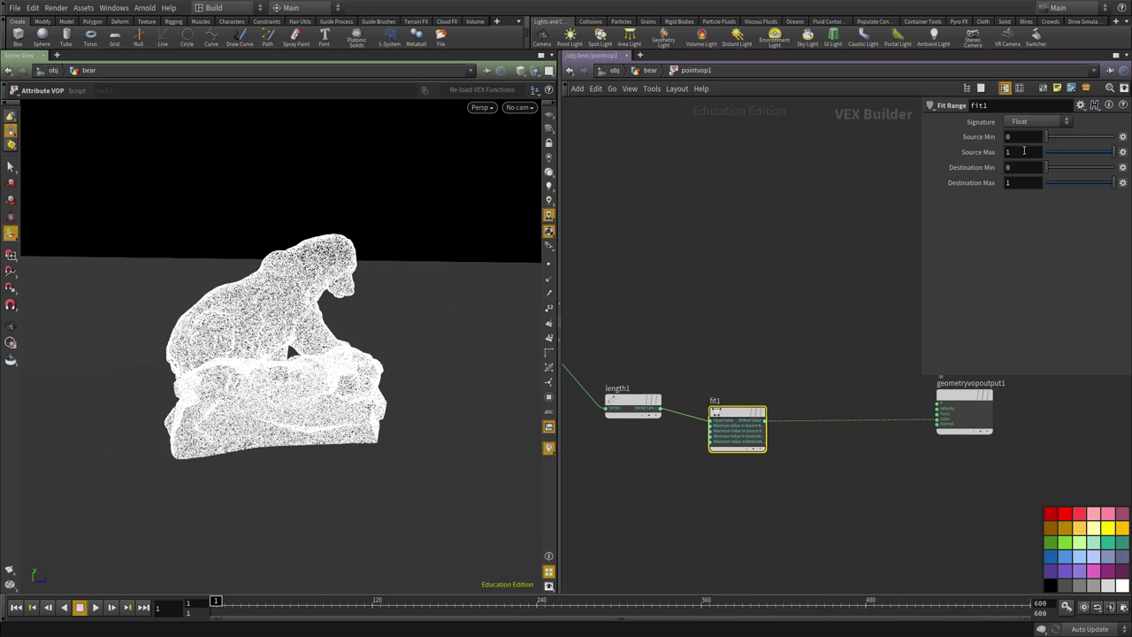
# Set fit1's Source Max to 6, Destination Min to 1, Destination Max to 0.
pyautogui.moveTo(1024, 150); pyautogui.dragTo(937, 153)
pyautogui.write('6')
pyautogui.press('Return')
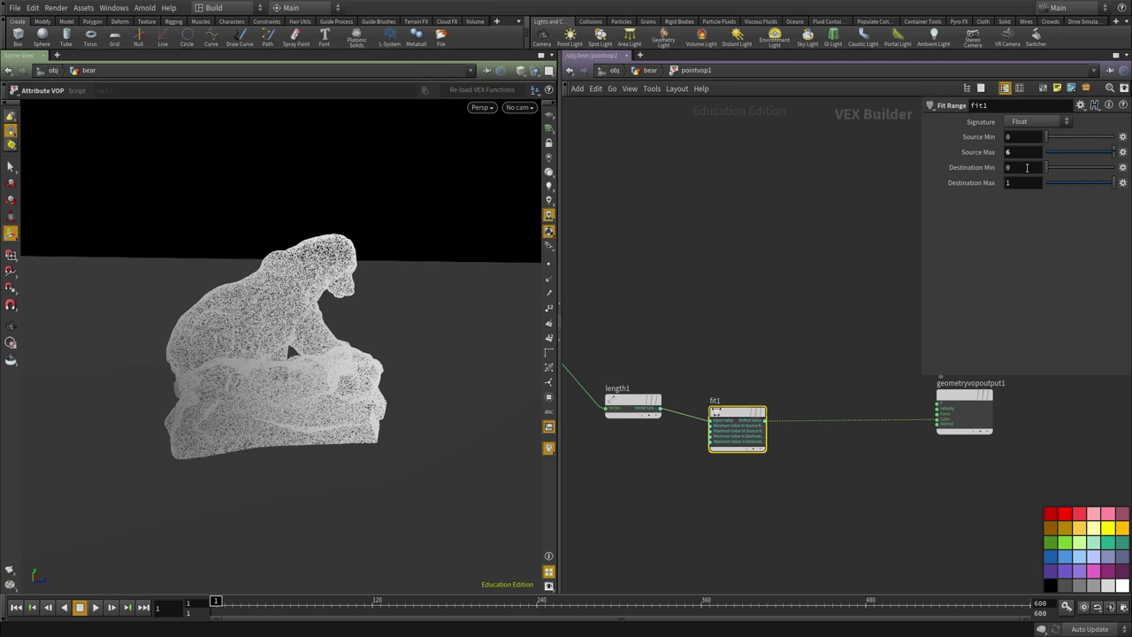
pyautogui.keyDown('alt'); pyautogui.moveTo(266, 415); pyautogui.dragTo(265, 288); pyautogui.keyUp('alt')
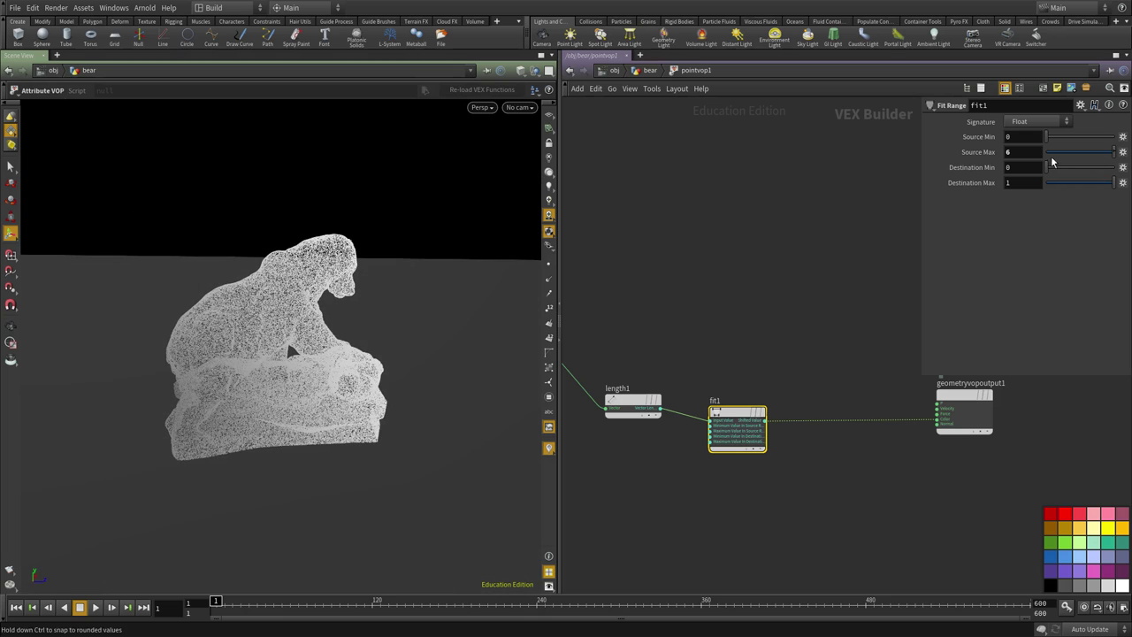
pyautogui.write('1')
pyautogui.press('Tab')
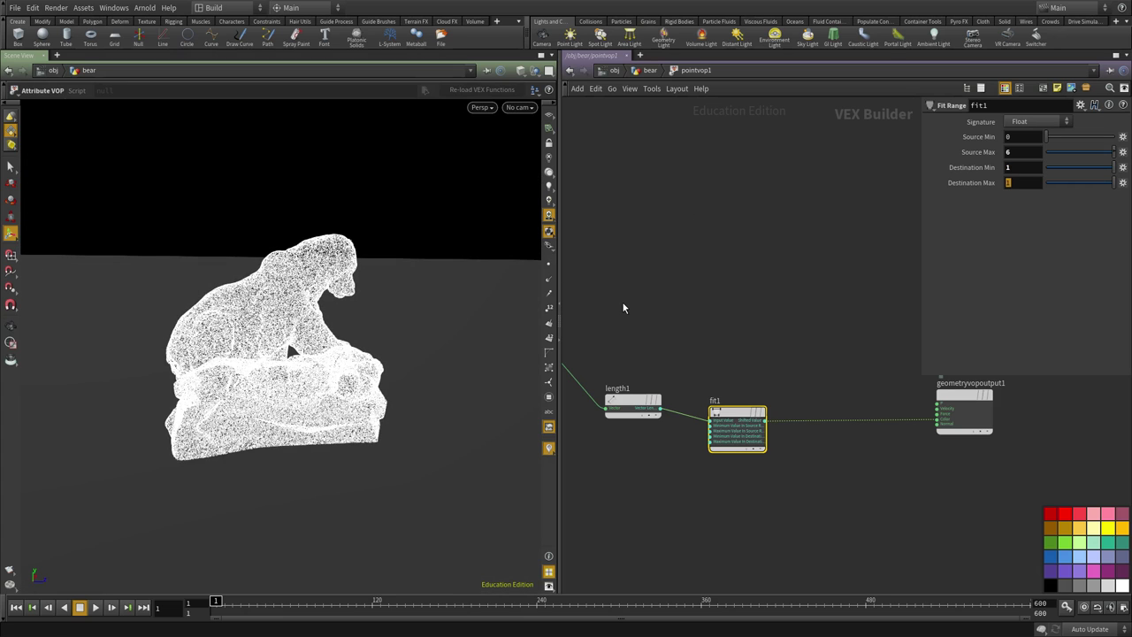
pyautogui.write('0')
pyautogui.press('Return')
pyautogui.keyDown('alt'); pyautogui.moveTo(445, 331); pyautogui.dragTo(379, 250); pyautogui.keyUp('alt')
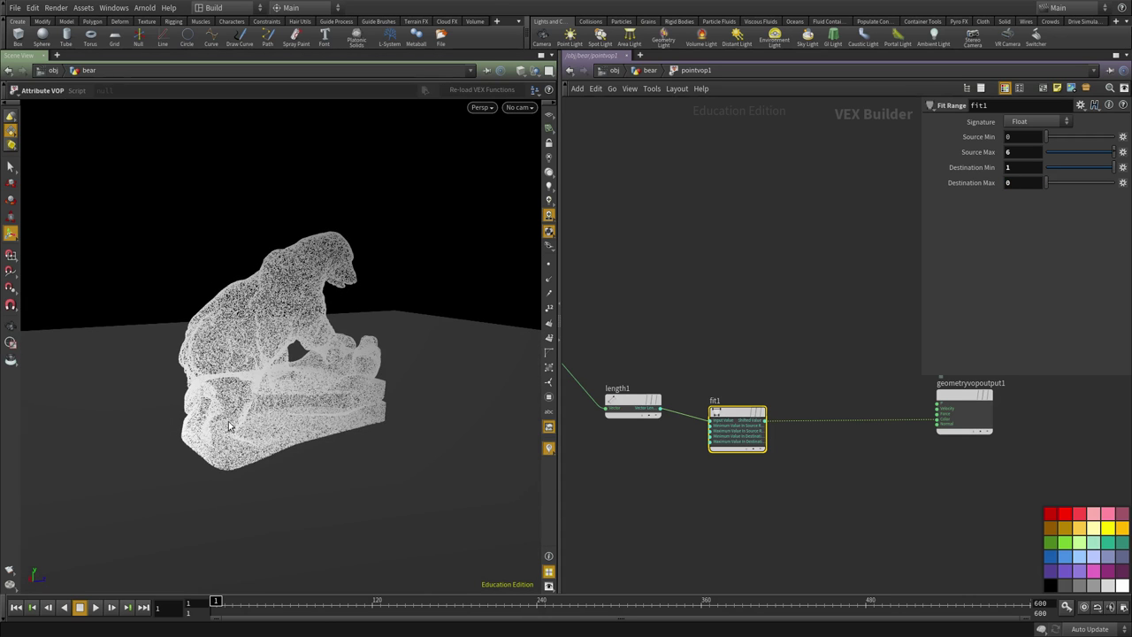
pyautogui.keyDown('alt'); pyautogui.moveTo(389, 458); pyautogui.dragTo(297, 236); pyautogui.keyUp('alt')
pyautogui.click(681, 422)
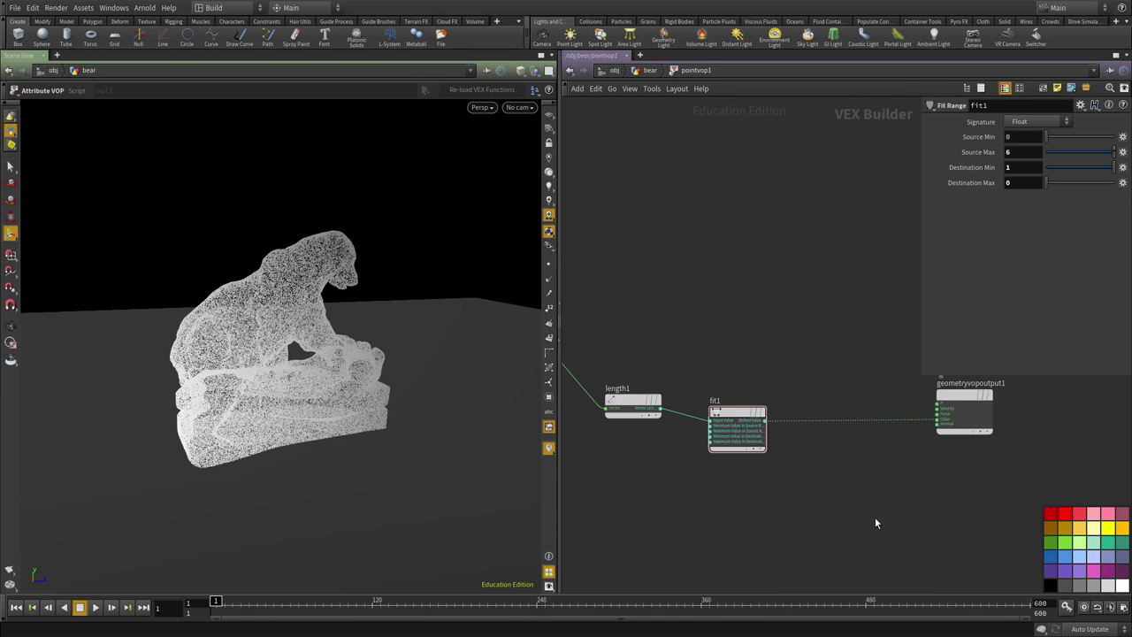
# Raise scatter1's point count to 1000000.
pyautogui.press('u')
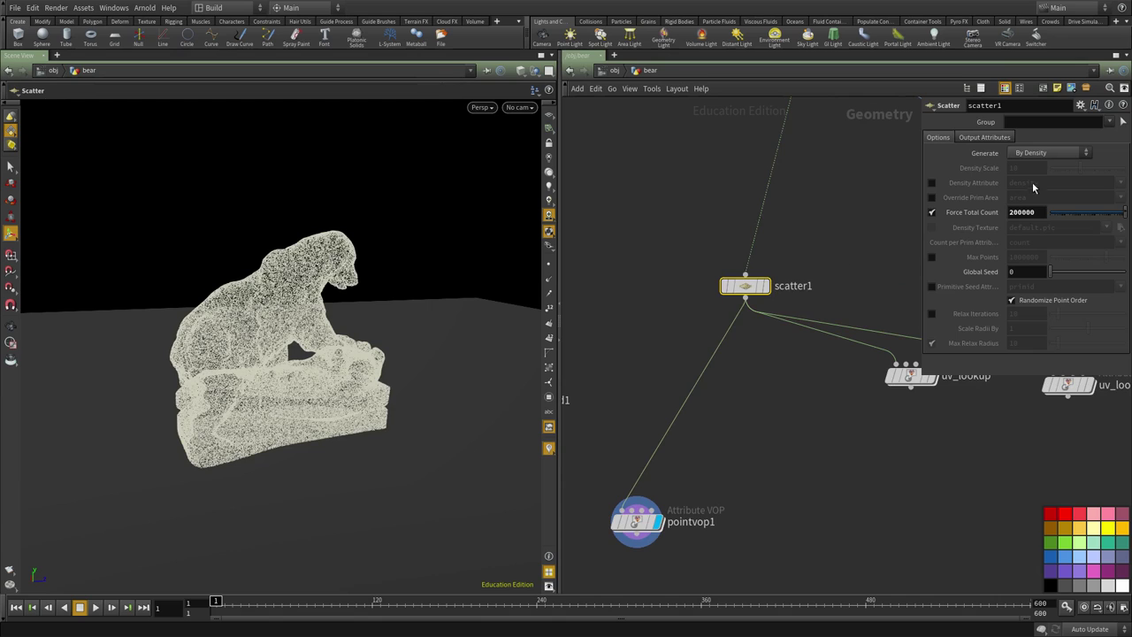
pyautogui.write('1000000')
pyautogui.press('Return')
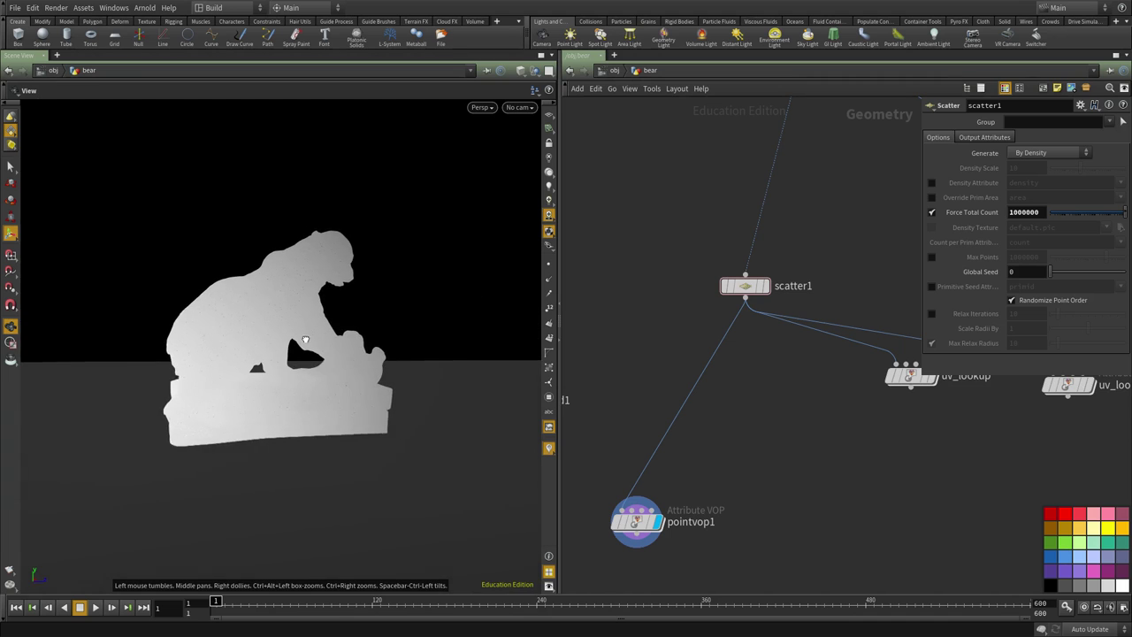
# Drop a Ramp Parameter node between fit1 and the output inside pointvop1.
pyautogui.doubleClick(640, 424)
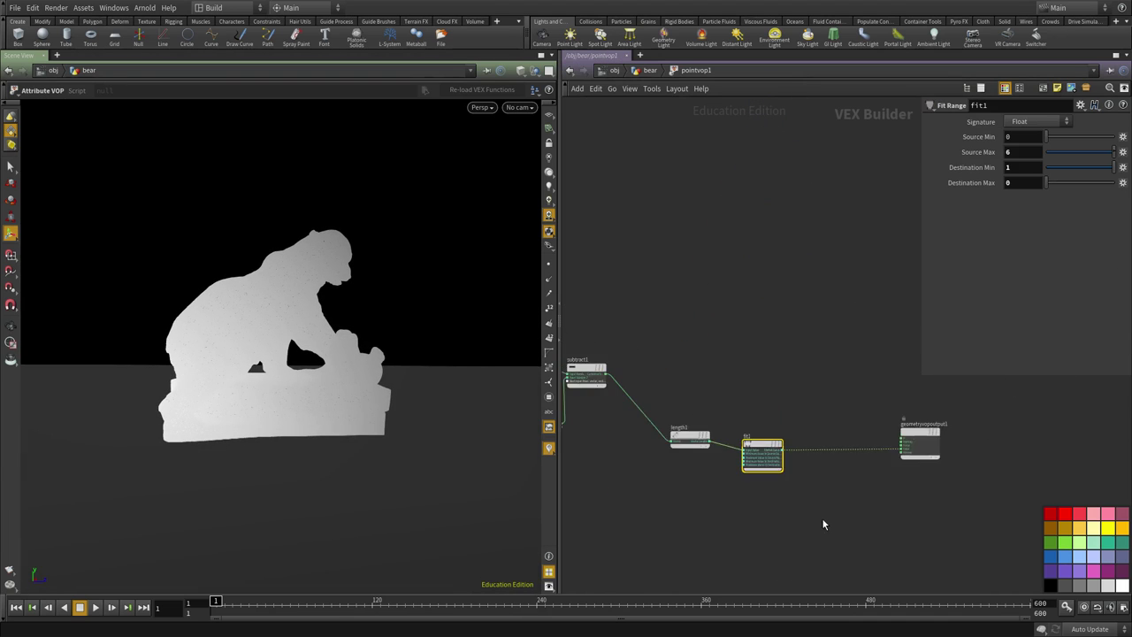
pyautogui.moveTo(822, 524); pyautogui.dragTo(722, 509, button='middle')
pyautogui.scroll(2, 702, 518)
pyautogui.press('Tab')
pyautogui.write('ramp')
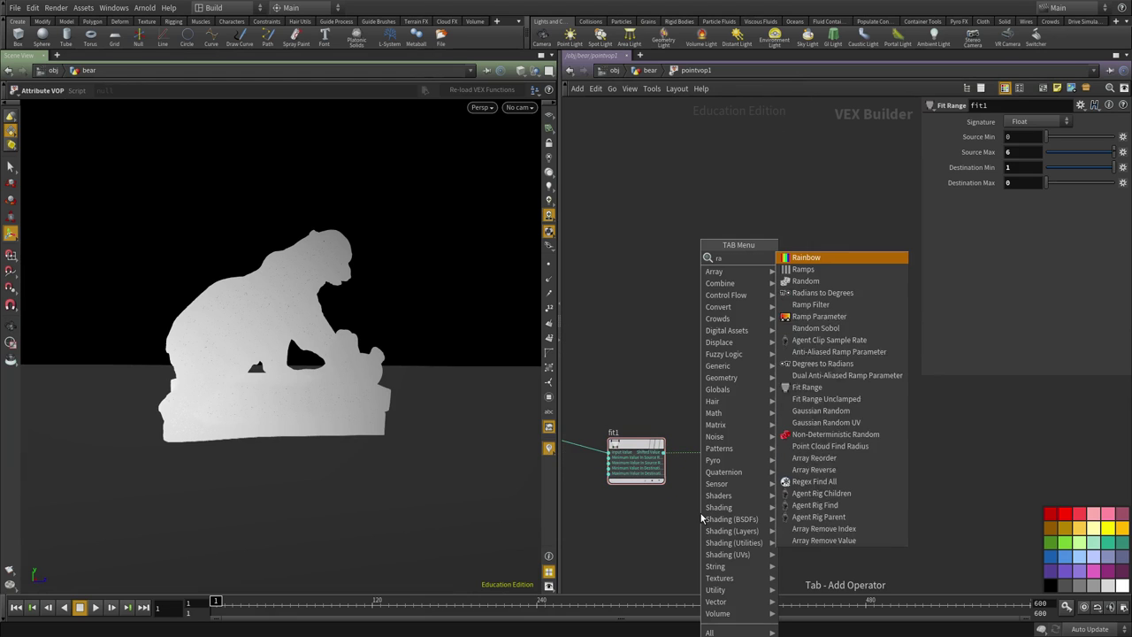
pyautogui.press('Down')
pyautogui.press('Down')
pyautogui.press('Return')
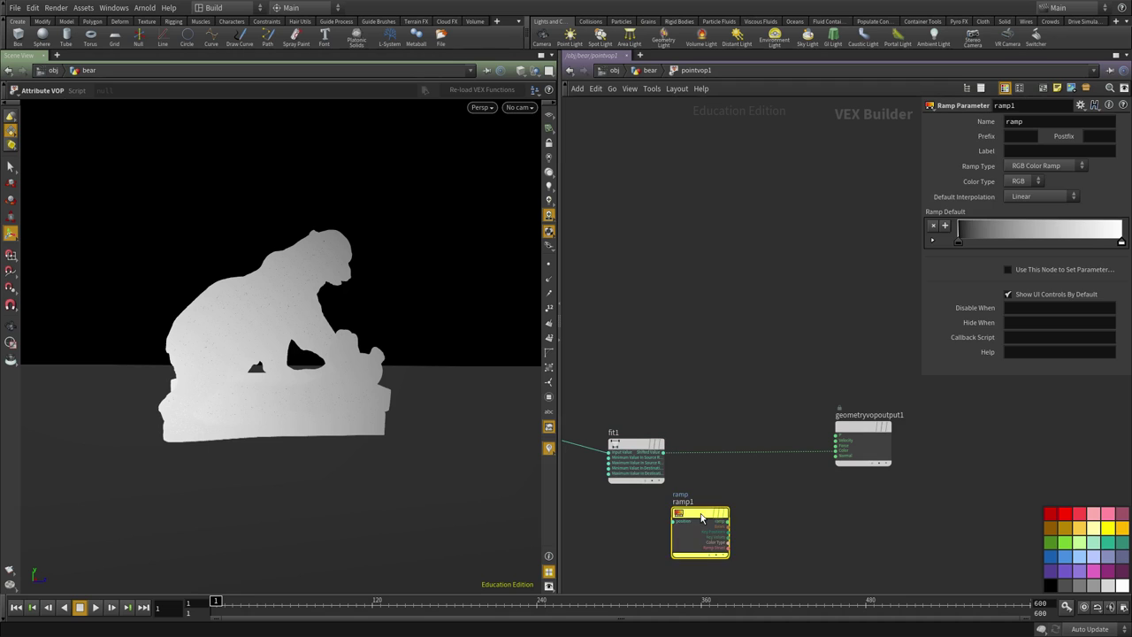
pyautogui.click(740, 454)
# Slide the ramp's black key to about 0.536 and tumble the bear to inspect.
pyautogui.press('u')
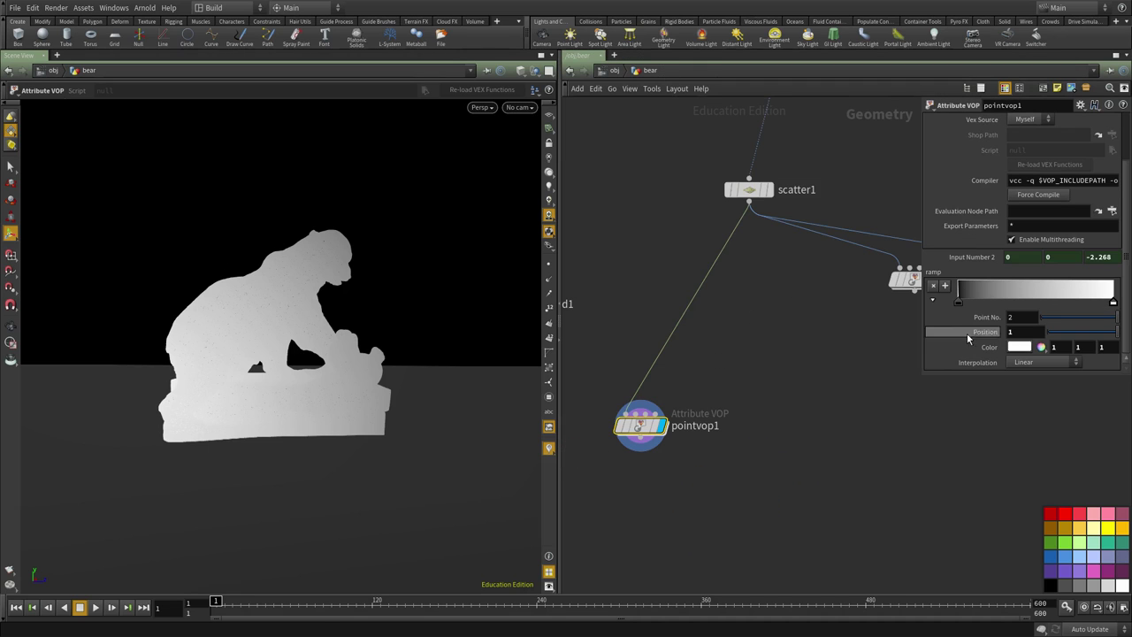
pyautogui.moveTo(960, 303)
pyautogui.mouseDown()
pyautogui.moveTo(1113, 303)
pyautogui.moveTo(1064, 307)
pyautogui.mouseUp()
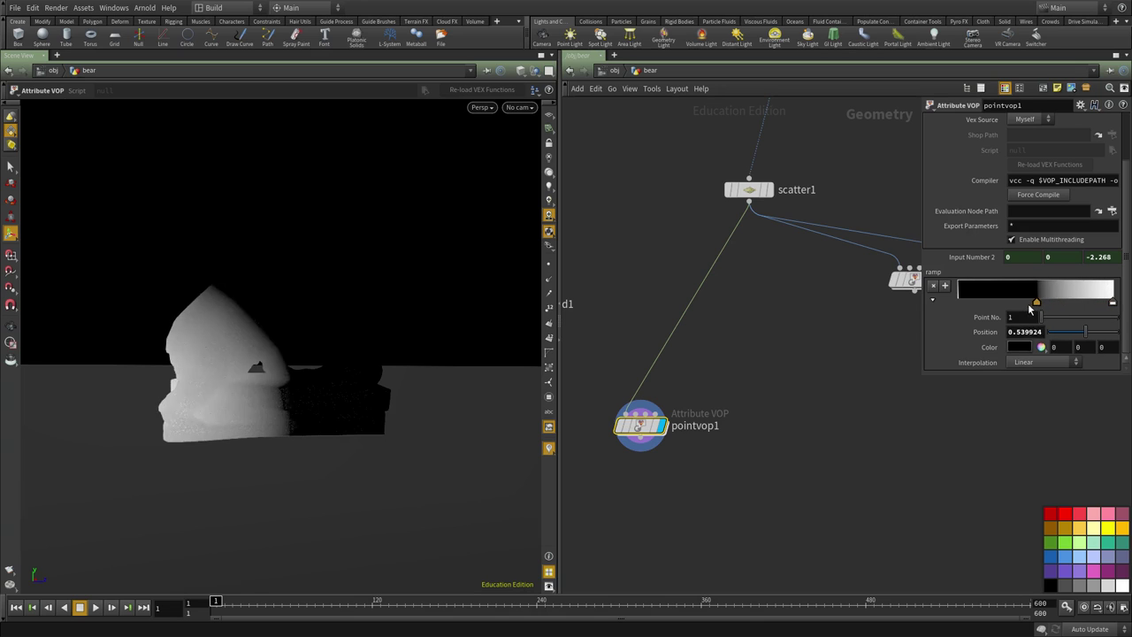
pyautogui.moveTo(1031, 307)
pyautogui.mouseDown()
pyautogui.moveTo(957, 303)
pyautogui.moveTo(1042, 302)
pyautogui.mouseUp()
pyautogui.press('Escape')
pyautogui.moveTo(61, 382)
pyautogui.mouseDown()
pyautogui.moveTo(182, 395)
pyautogui.moveTo(110, 406)
pyautogui.moveTo(414, 383)
pyautogui.mouseUp()
pyautogui.scroll(-2, 830, 380)
pyautogui.press('Escape')
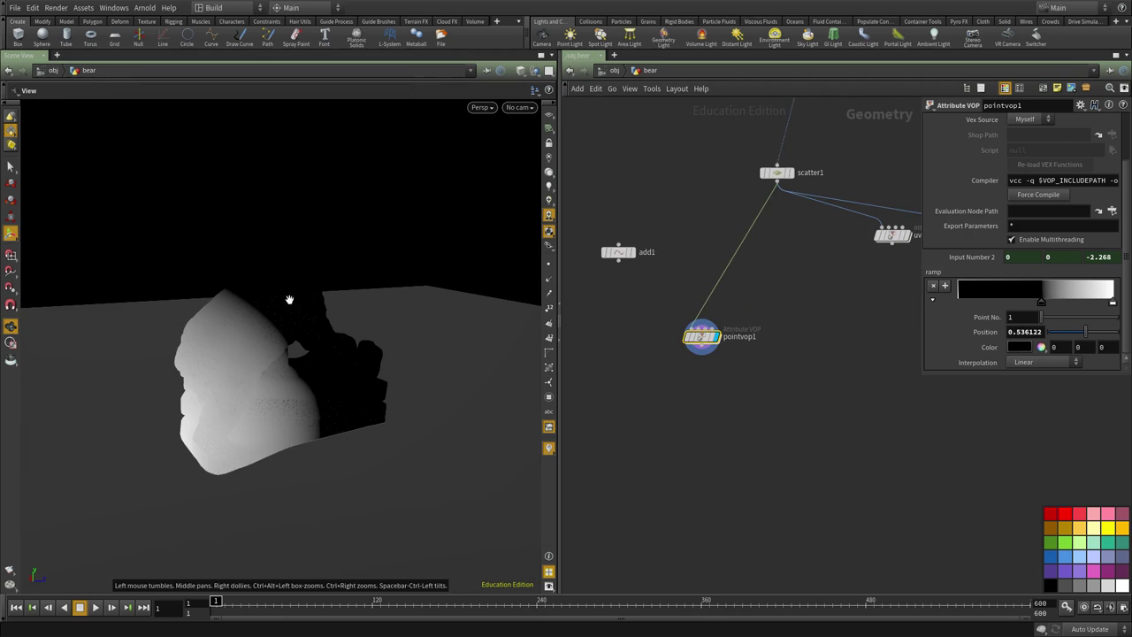
pyautogui.moveTo(289, 298); pyautogui.dragTo(227, 323)
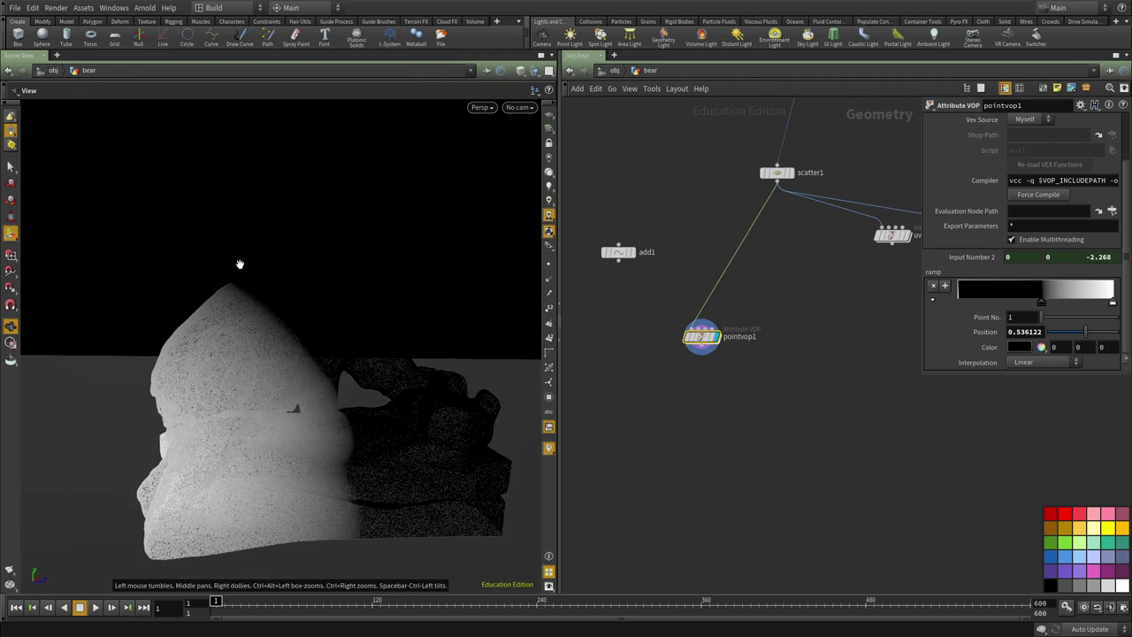
pyautogui.press('Return')
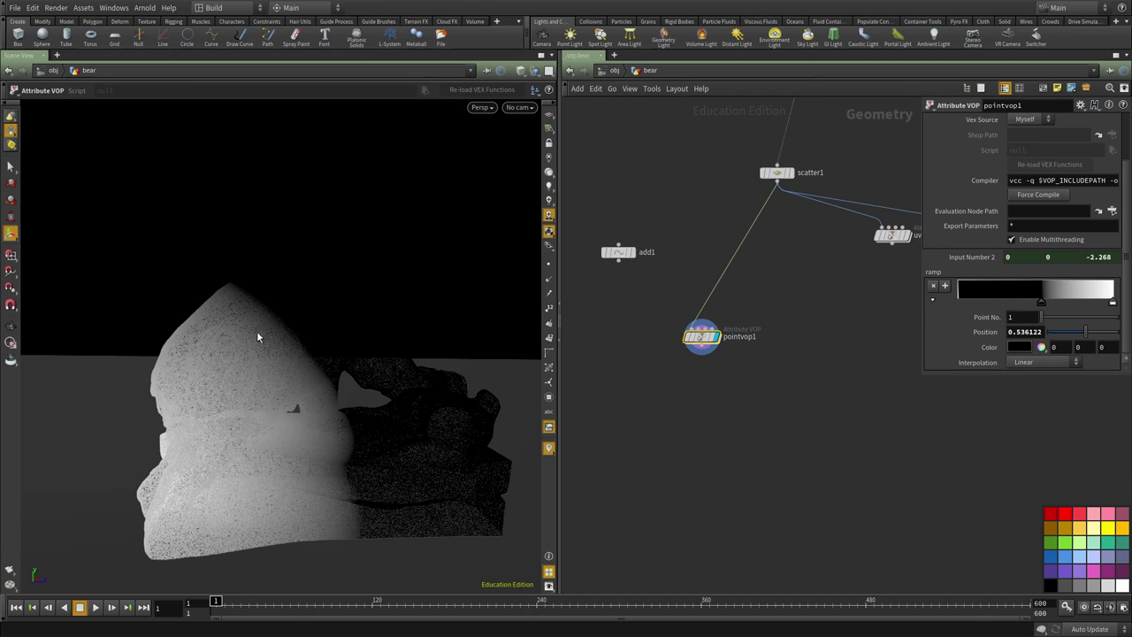
pyautogui.scroll(2, 703, 363)
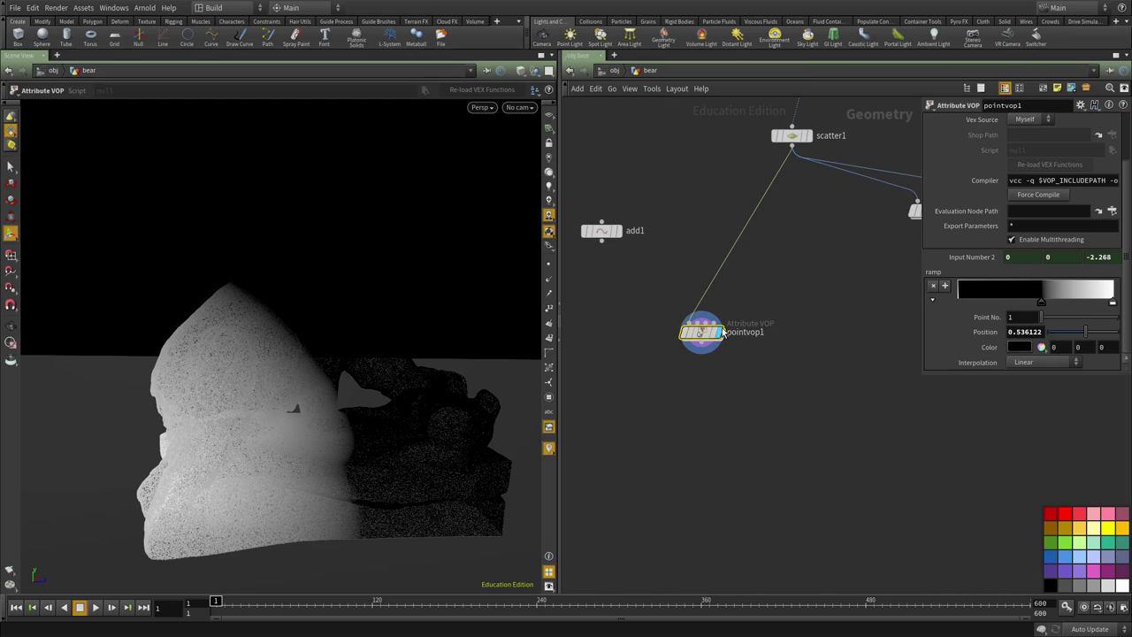
# Dive into pointvop1 and frame the geometryvopglobal1, subtract1 and length1 nodes.
pyautogui.doubleClick(719, 332)
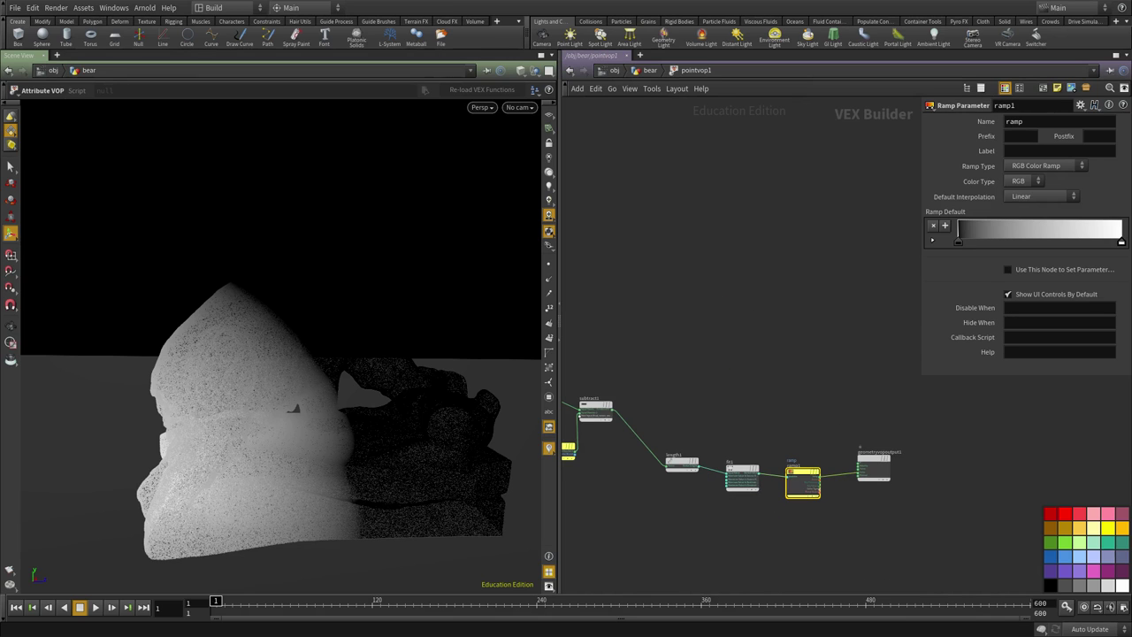
pyautogui.moveTo(790, 484); pyautogui.dragTo(817, 487, button='middle')
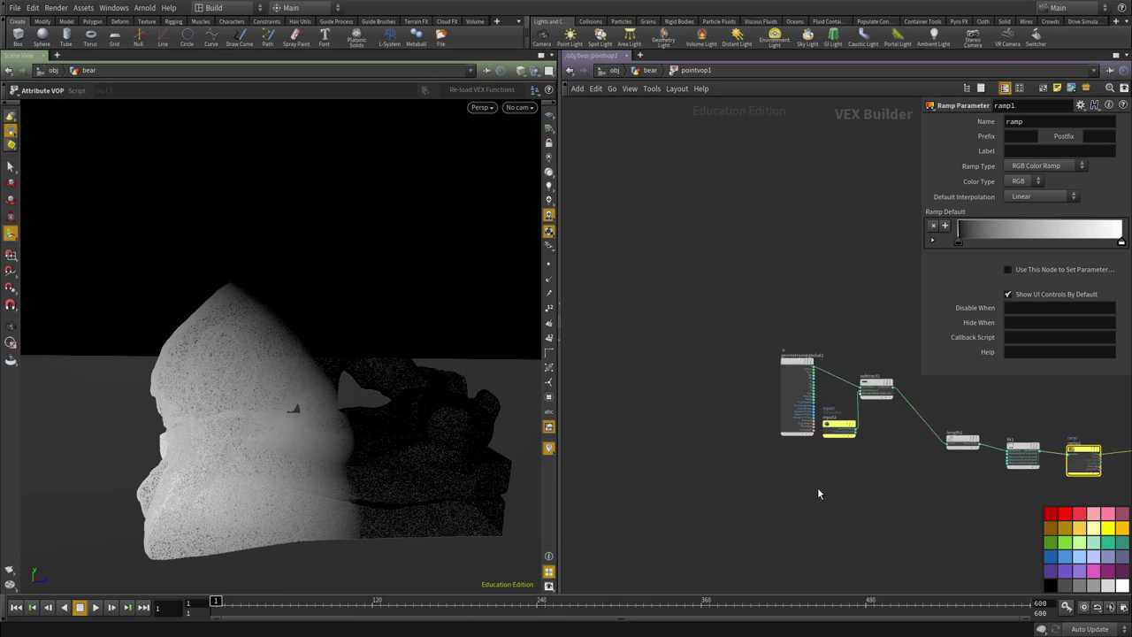
pyautogui.click(794, 380)
pyautogui.moveTo(787, 338); pyautogui.dragTo(657, 358, button='middle')
pyautogui.scroll(3, 607, 366)
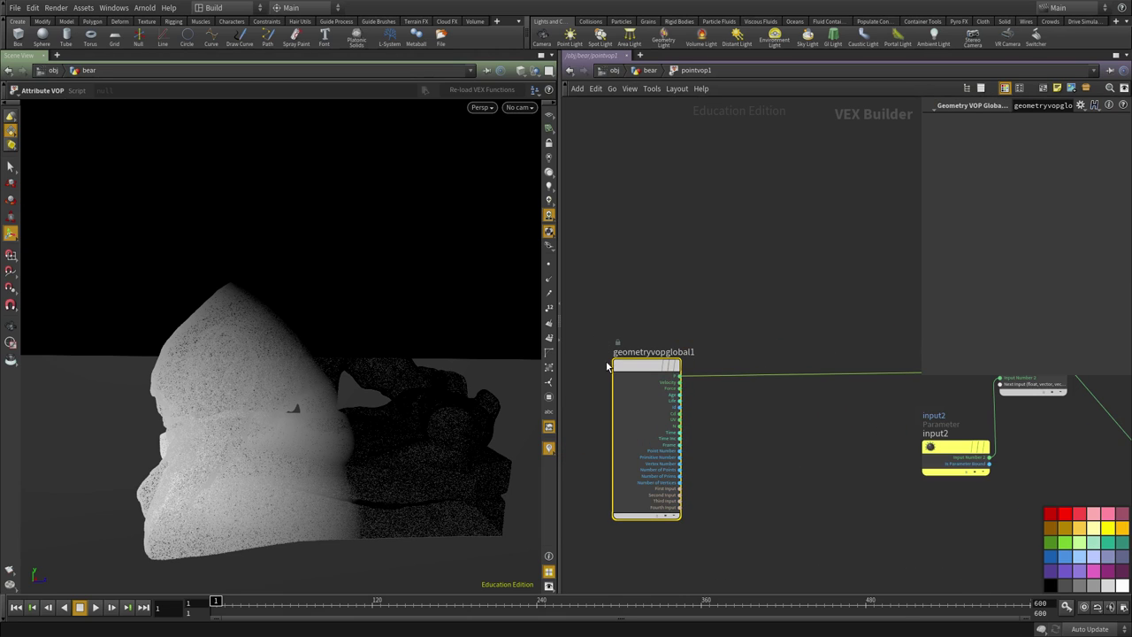
pyautogui.moveTo(735, 420); pyautogui.dragTo(596, 408, button='middle')
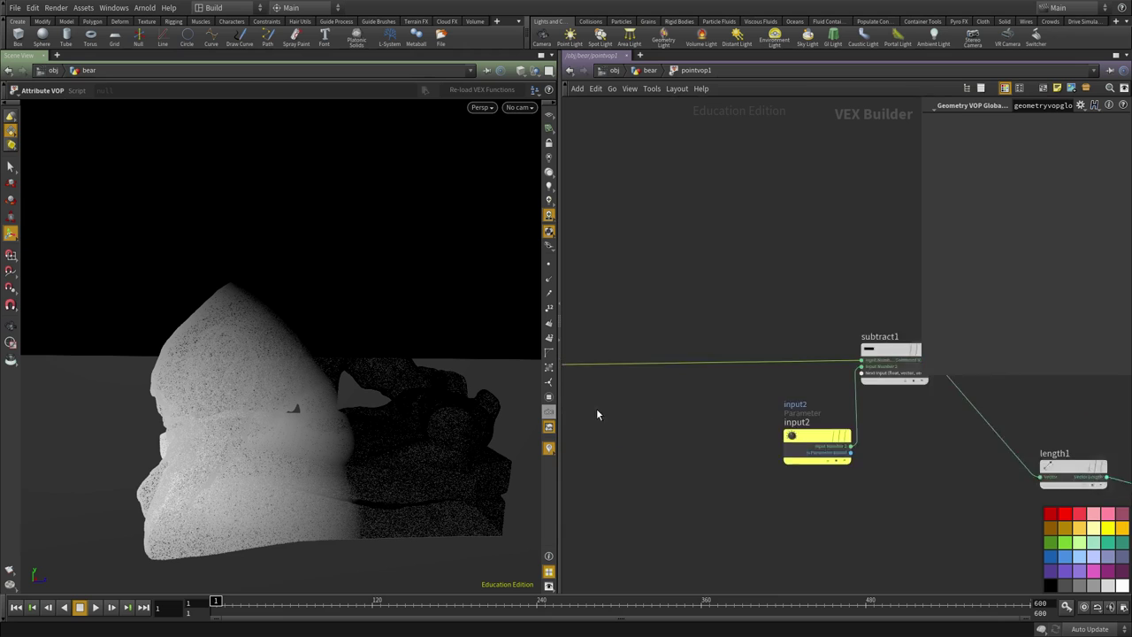
pyautogui.scroll(-2, 808, 442)
pyautogui.moveTo(678, 412); pyautogui.dragTo(714, 397, button='middle')
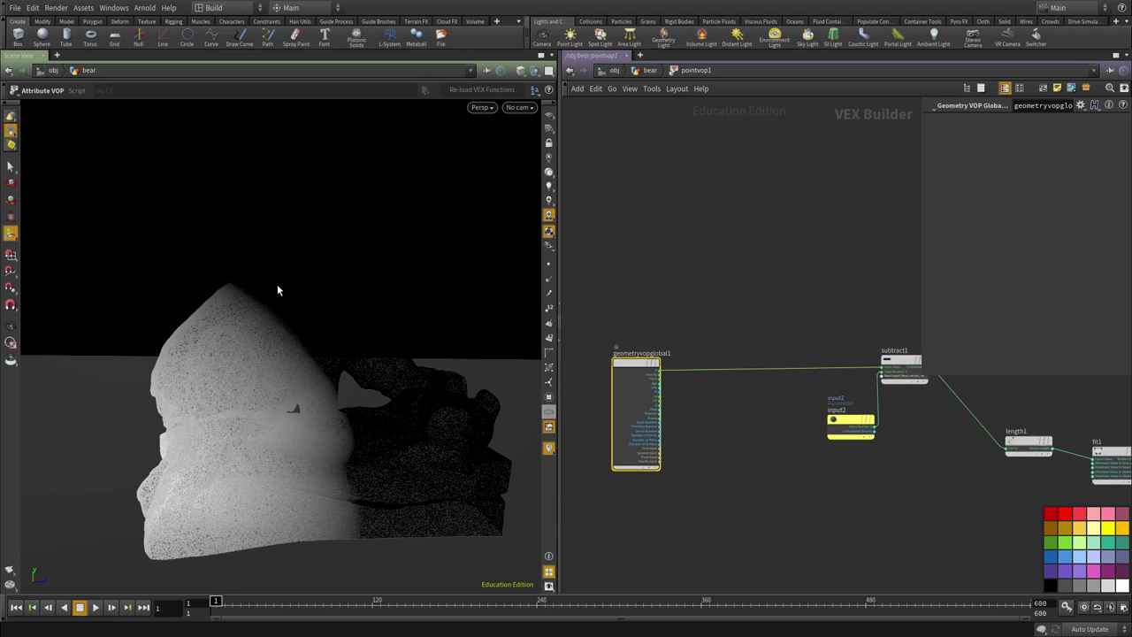
# Switch the viewport background Color Scheme to Light.
pyautogui.moveTo(277, 290); pyautogui.dragTo(260, 308)
pyautogui.press('d')
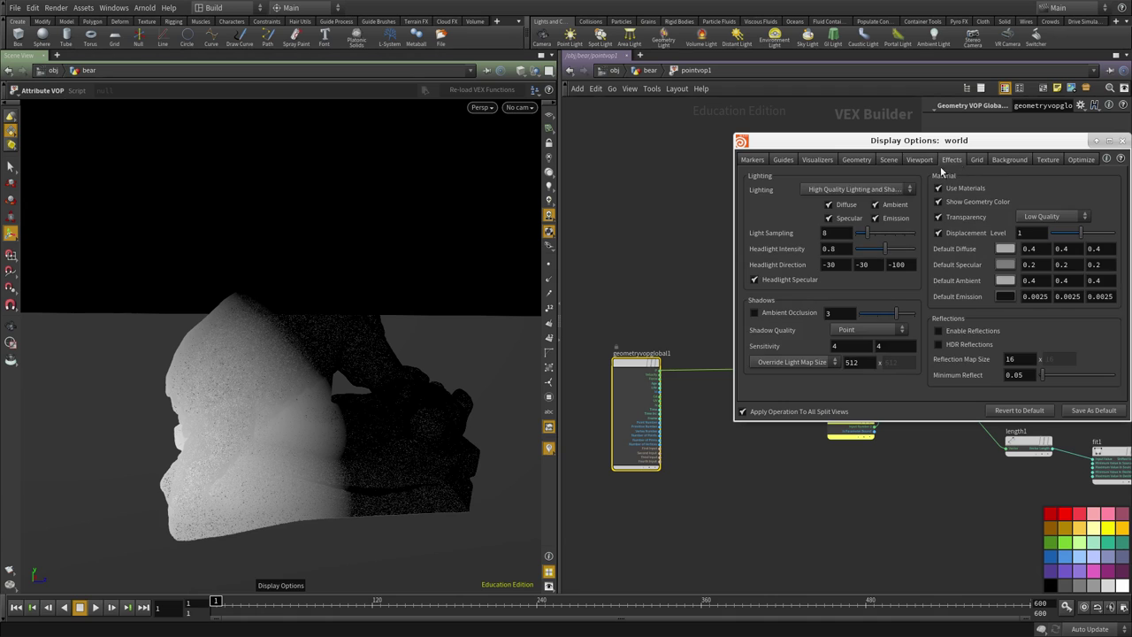
pyautogui.click(1009, 160)
pyautogui.click(825, 178)
pyautogui.click(832, 195)
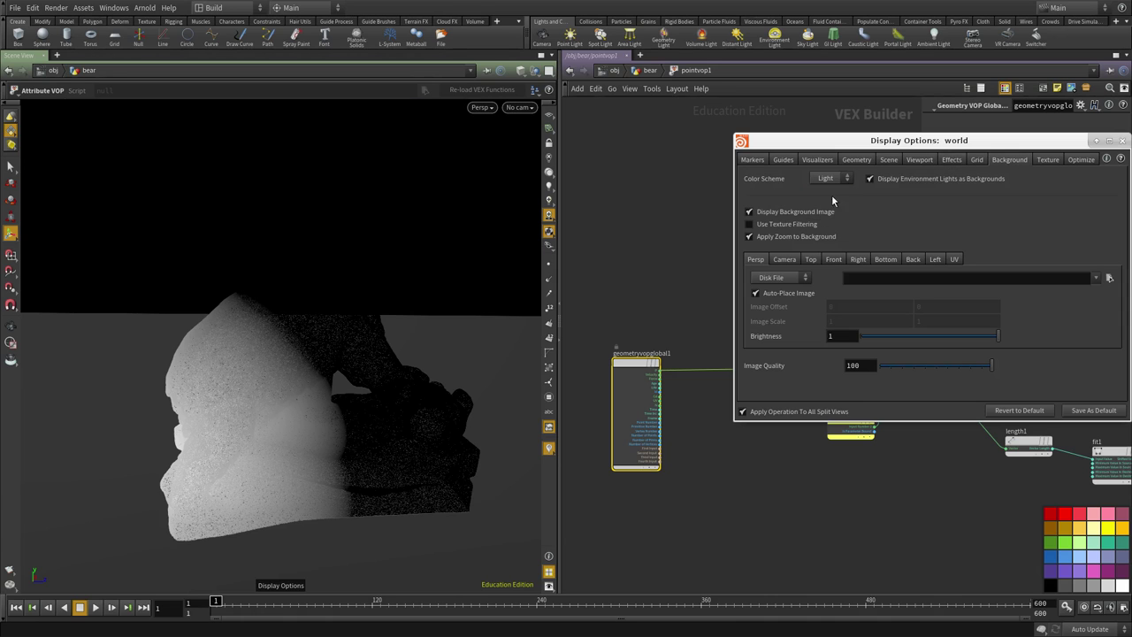
pyautogui.press('Escape')
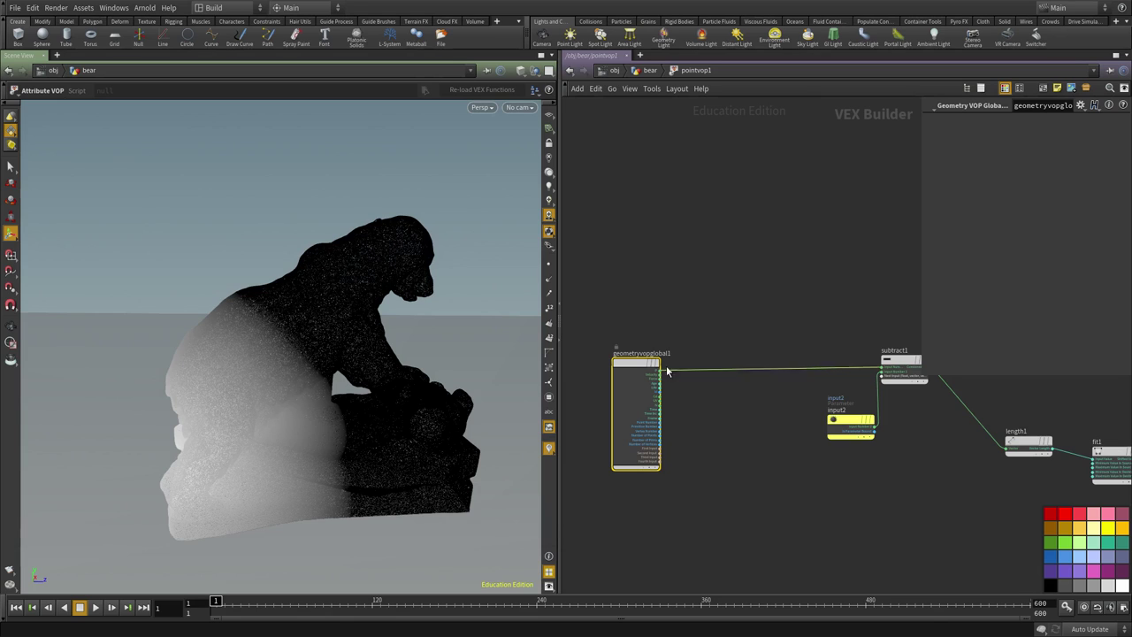
pyautogui.scroll(3, 667, 372)
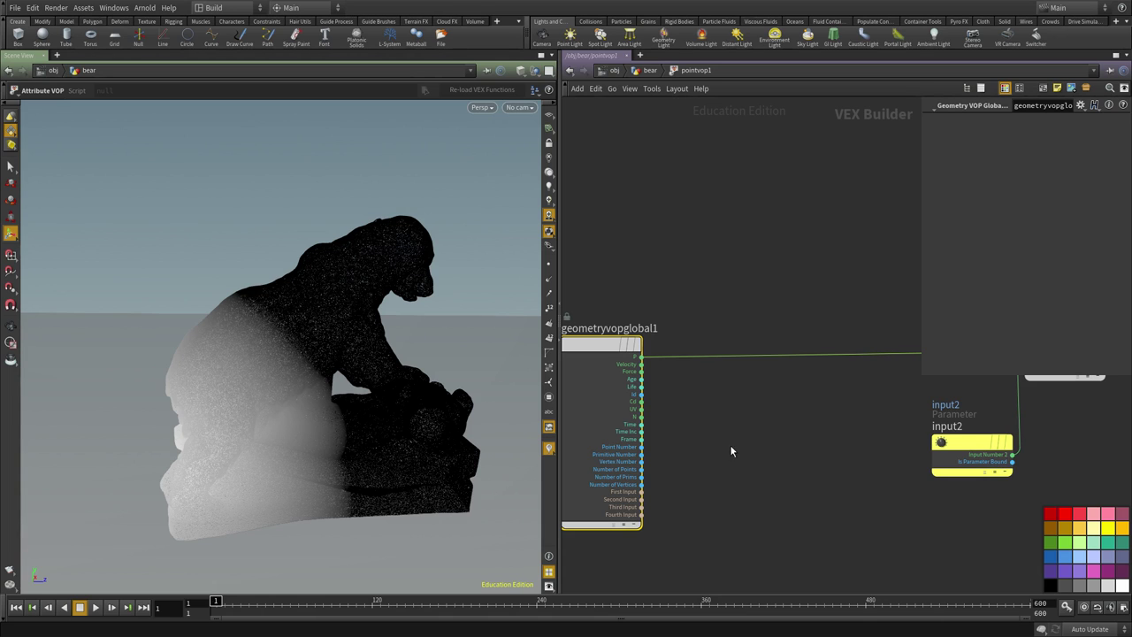
# Add an Add node, add1, wired from the position P.
pyautogui.moveTo(730, 451); pyautogui.dragTo(790, 376, button='middle')
pyautogui.press('Tab')
pyautogui.click(890, 283)
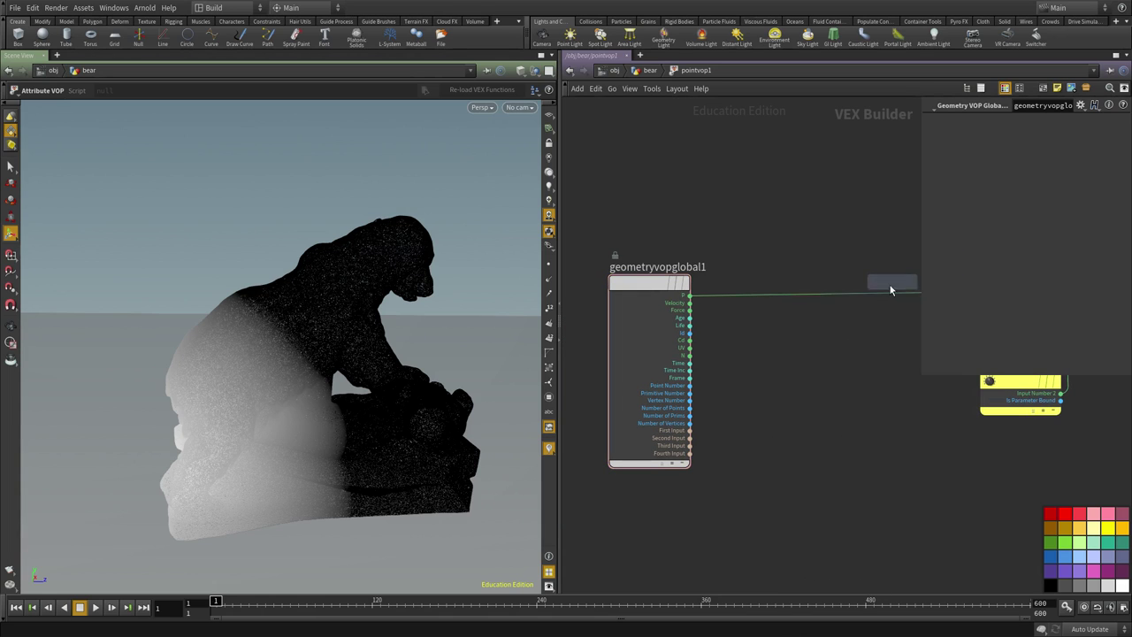
pyautogui.click(874, 294)
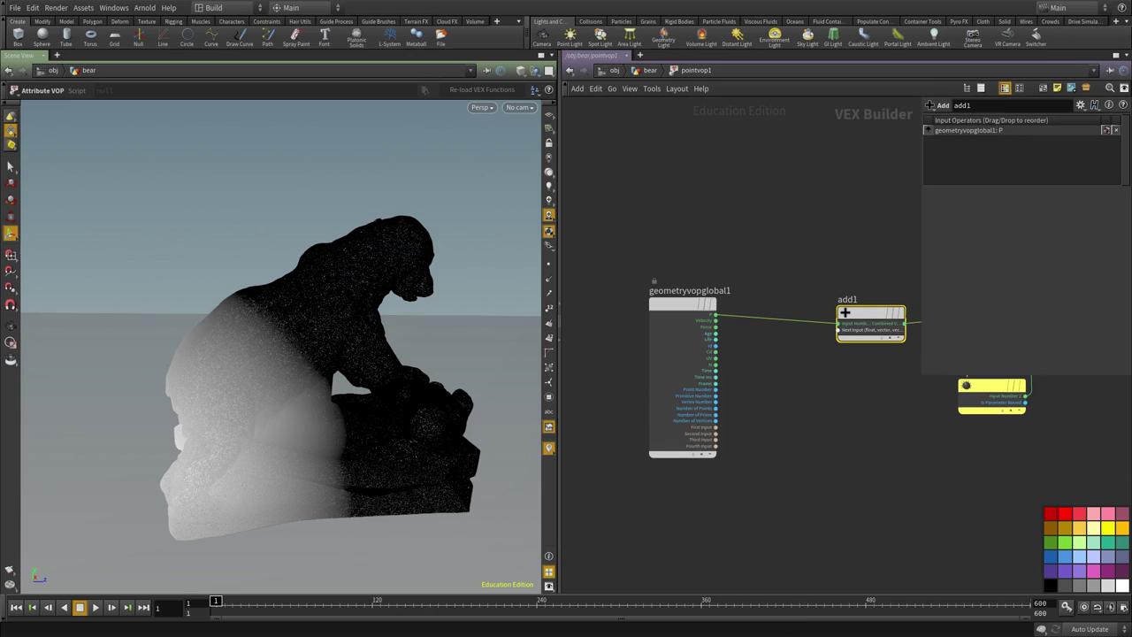
# Add a Turbulent Noise node driven by P and feed its noise into add1's second input.
pyautogui.press('Tab')
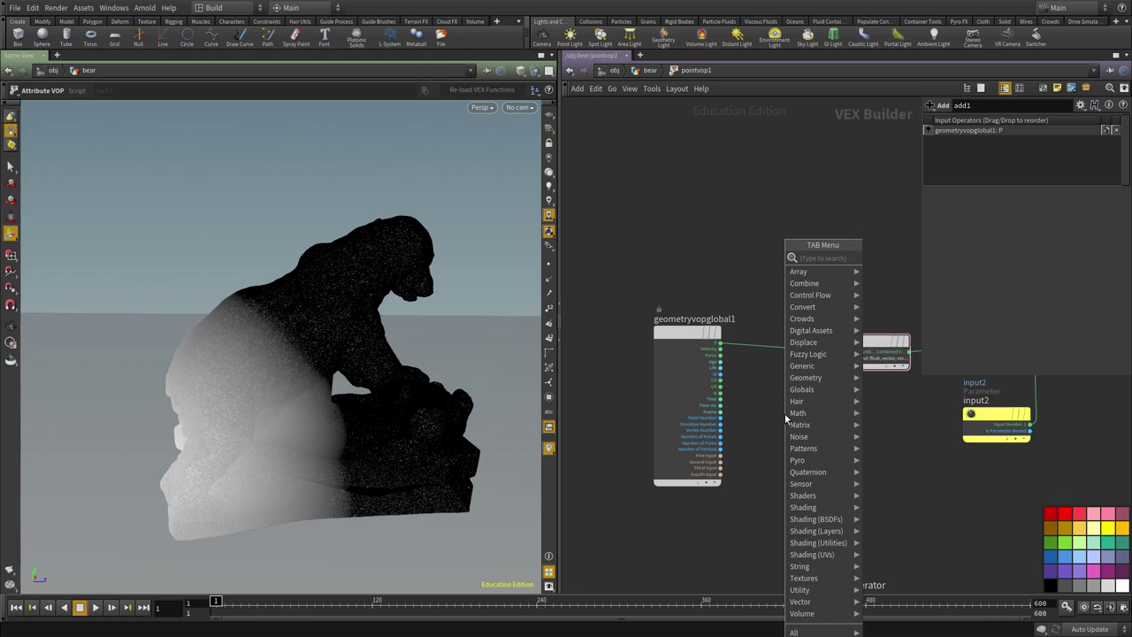
pyautogui.write('noise')
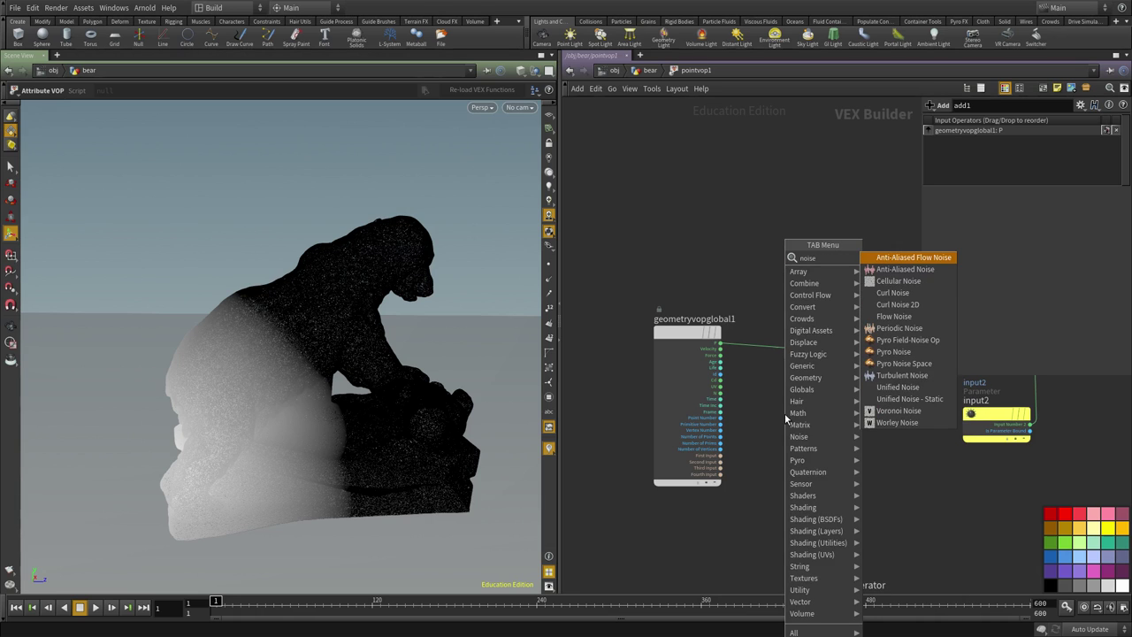
pyautogui.click(904, 376)
pyautogui.click(797, 496)
pyautogui.click(720, 343)
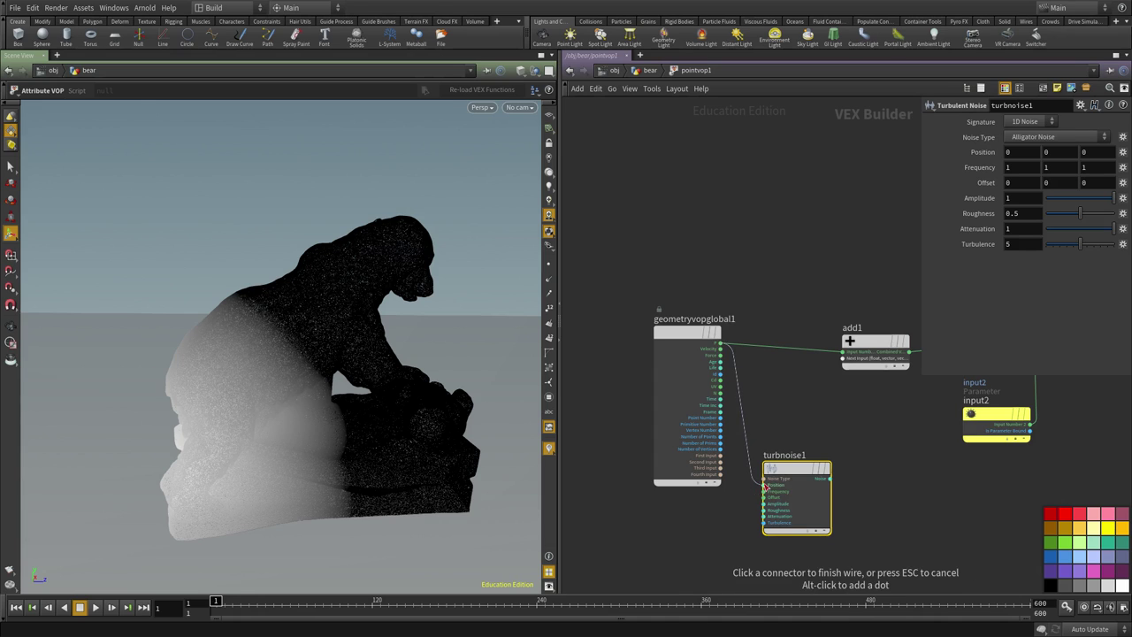
pyautogui.click(766, 484)
pyautogui.scroll(3, 871, 475)
pyautogui.click(801, 486)
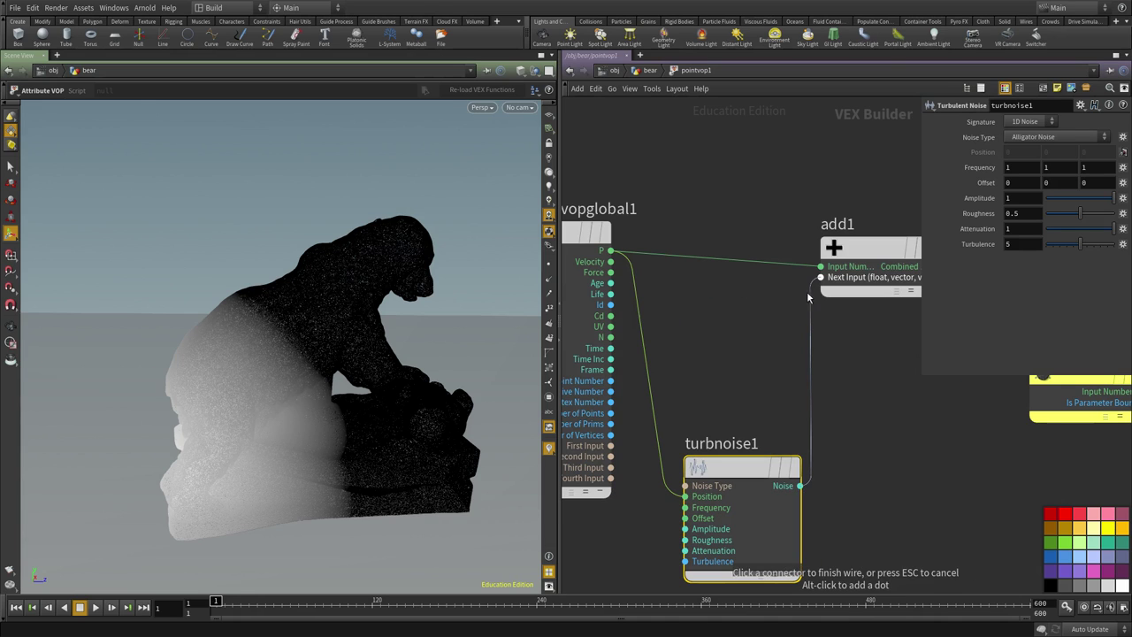
pyautogui.click(855, 460)
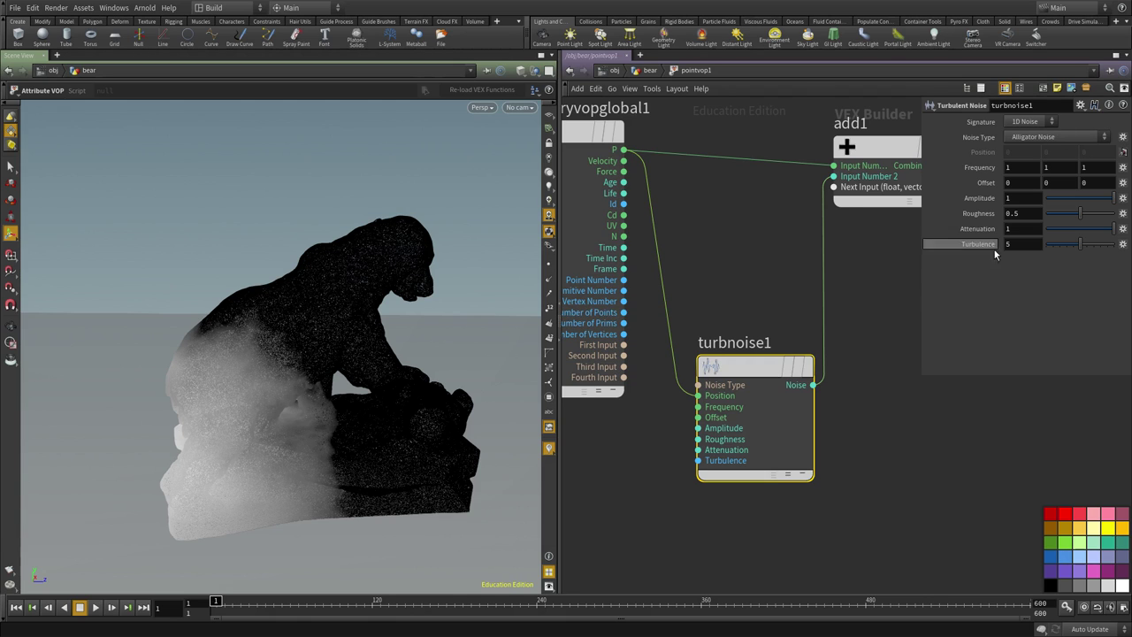
# Promote turbnoise1's Frequency, Offset, Amplitude, Roughness and Attenuation inputs to parameters.
pyautogui.scroll(3, 907, 223)
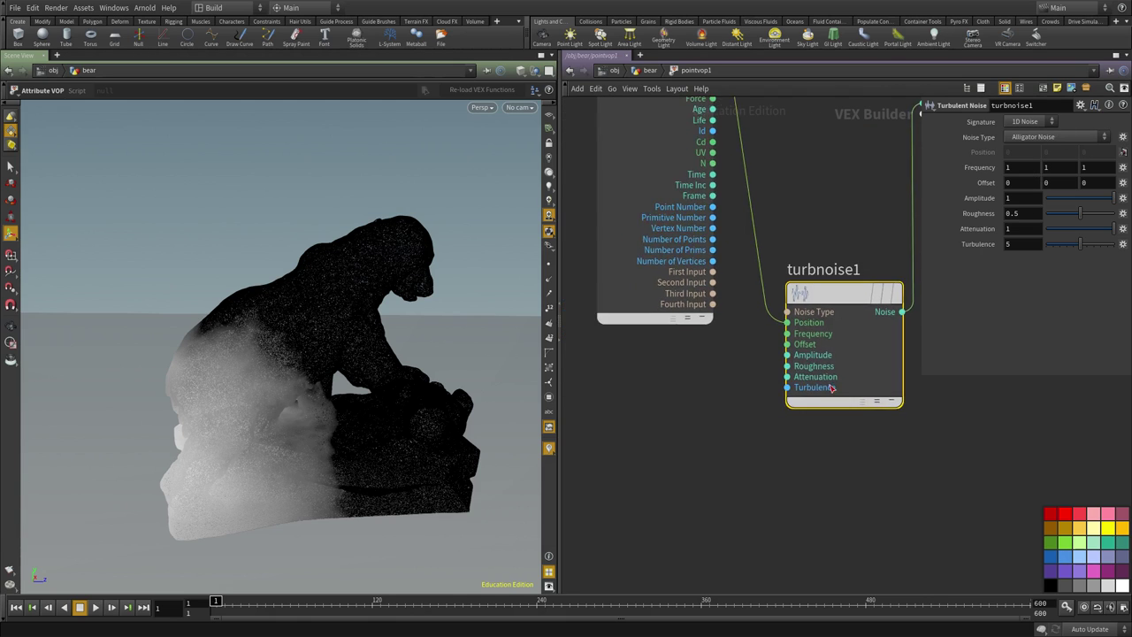
pyautogui.rightClick(781, 334)
pyautogui.click(818, 340)
pyautogui.rightClick(783, 351)
pyautogui.click(796, 357)
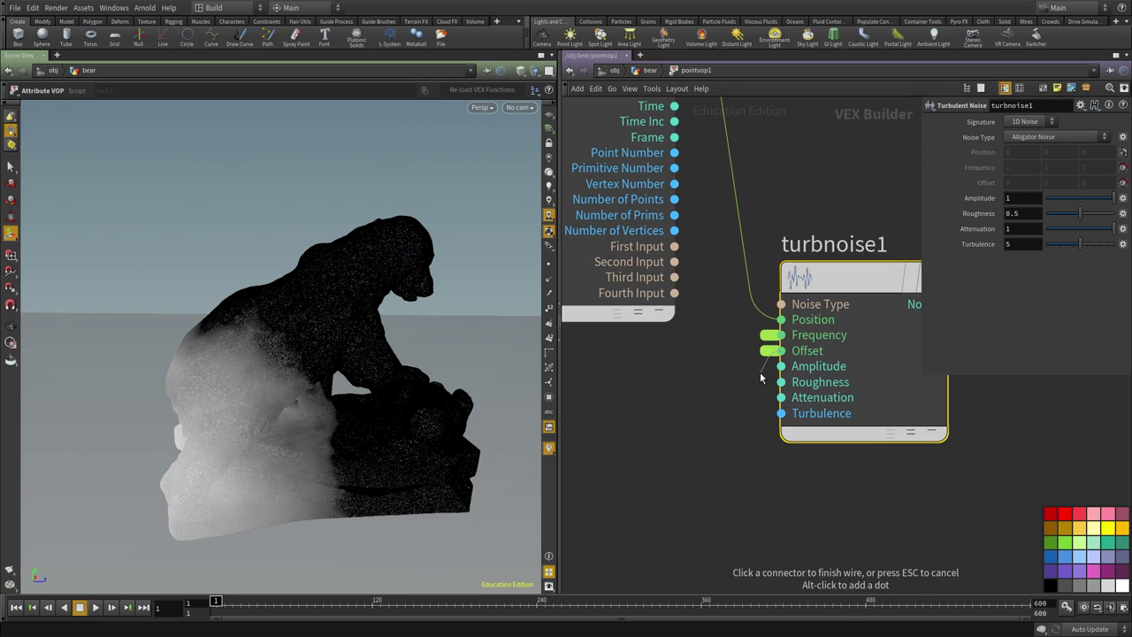
pyautogui.rightClick(781, 366)
pyautogui.click(783, 371)
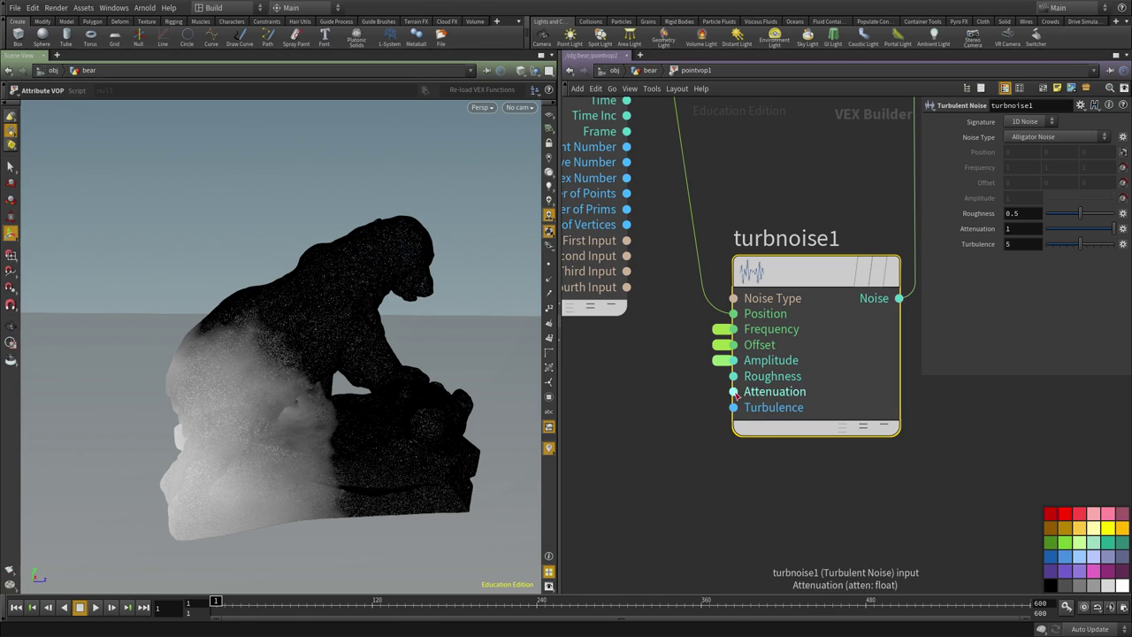
pyautogui.rightClick(733, 379)
pyautogui.click(743, 382)
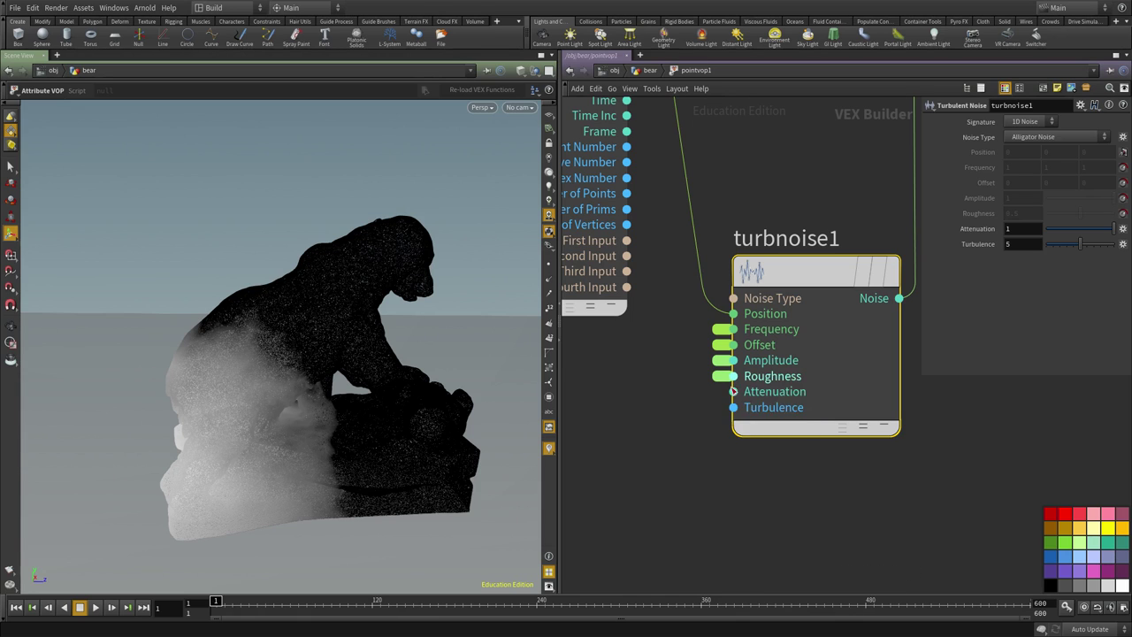
pyautogui.rightClick(733, 392)
pyautogui.click(743, 396)
pyautogui.scroll(-3, 920, 481)
pyautogui.scroll(-2, 921, 481)
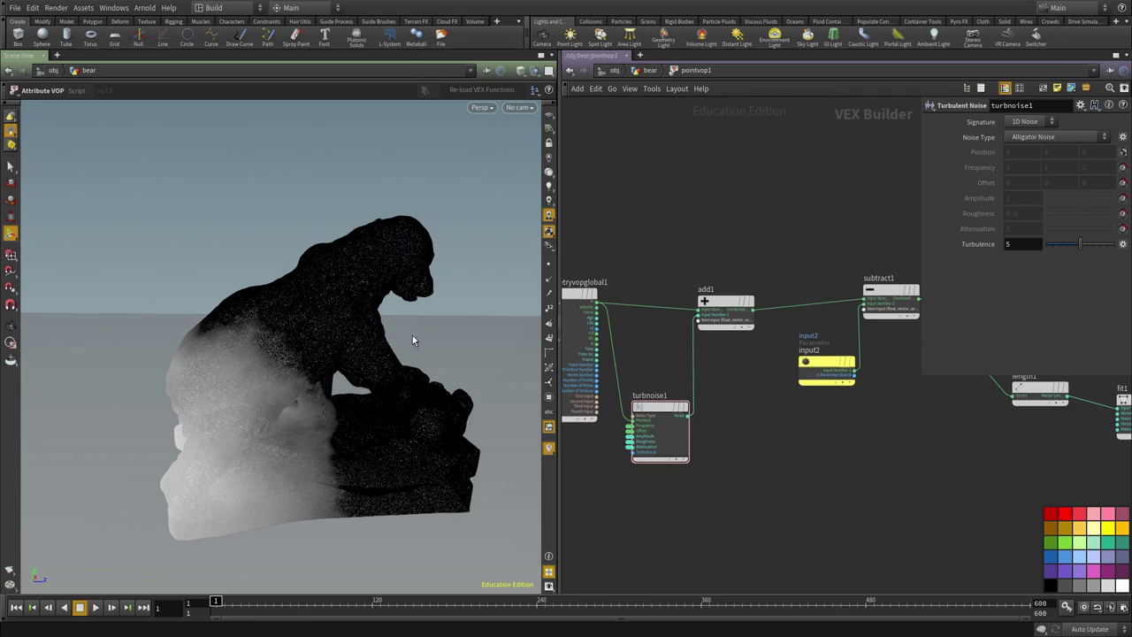
# Return to the geometry level and sharpen the mask ramp's black-to-white contrast.
pyautogui.press('Escape')
pyautogui.moveTo(222, 336); pyautogui.dragTo(244, 336)
pyautogui.press('Return')
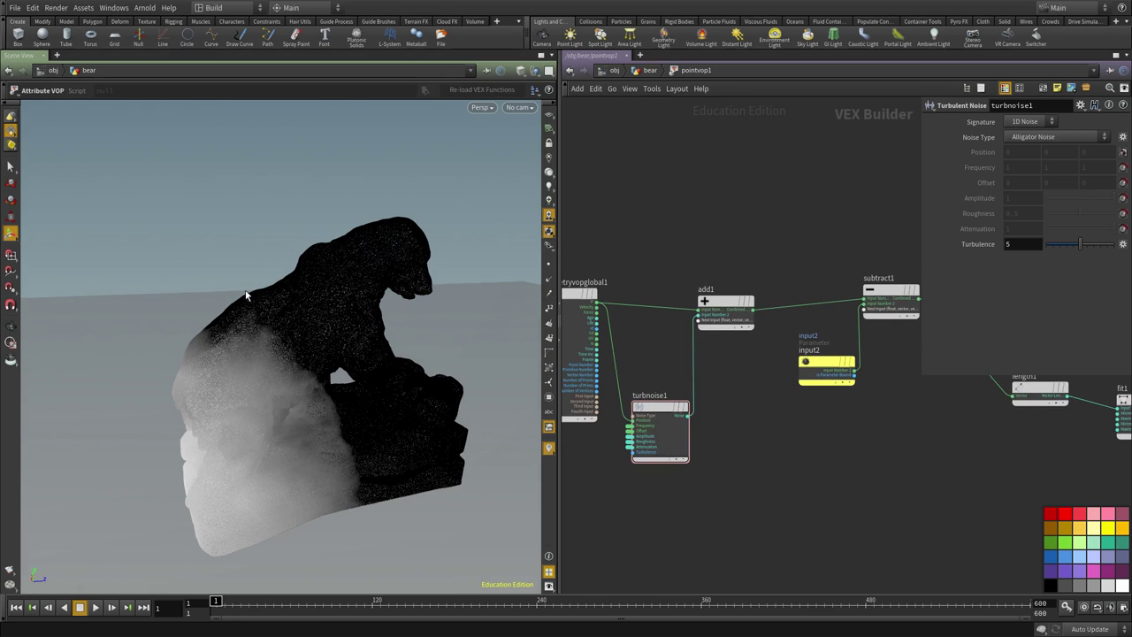
pyautogui.press('u')
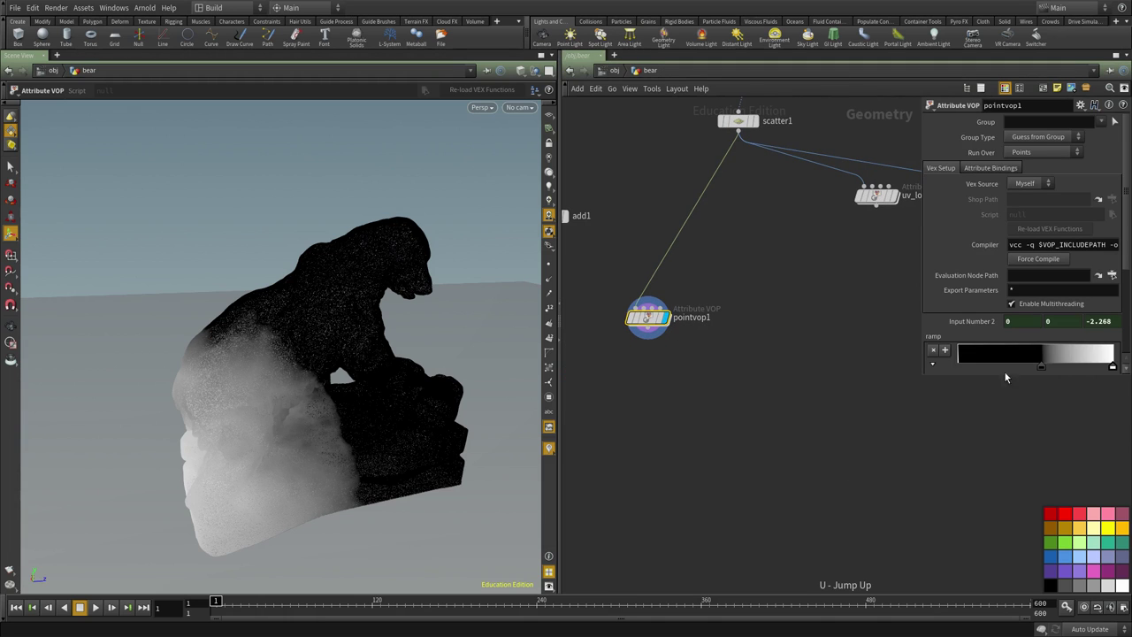
pyautogui.moveTo(1040, 370); pyautogui.dragTo(1005, 372)
pyautogui.moveTo(1113, 368); pyautogui.dragTo(1019, 369)
pyautogui.moveTo(256, 318); pyautogui.dragTo(353, 320)
pyautogui.scroll(-1, 1035, 322)
pyautogui.scroll(-2, 1035, 322)
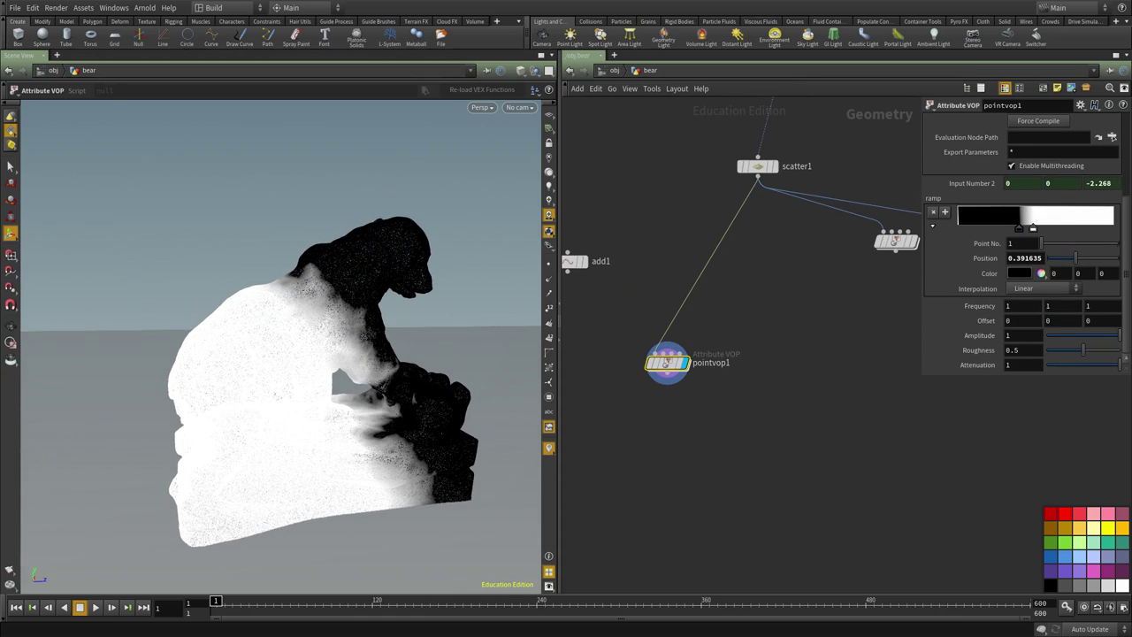
# Set the noise Frequency to 2.9 on all three axes and Attenuation to 0.2.
pyautogui.write('2.9')
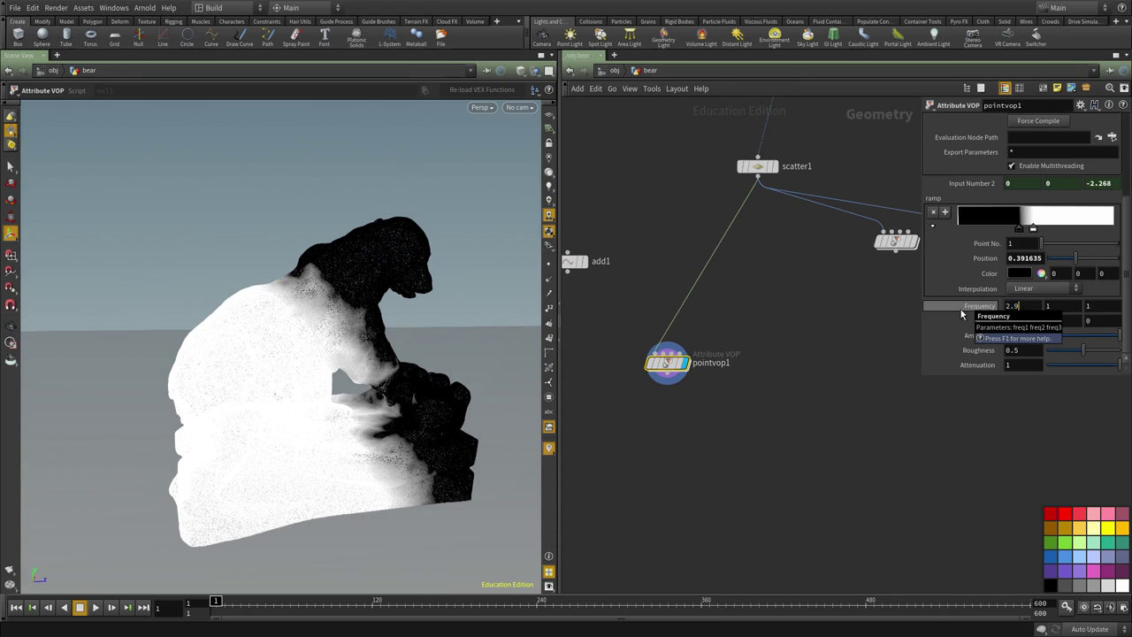
pyautogui.press('Tab')
pyautogui.write('2.9')
pyautogui.press('Tab')
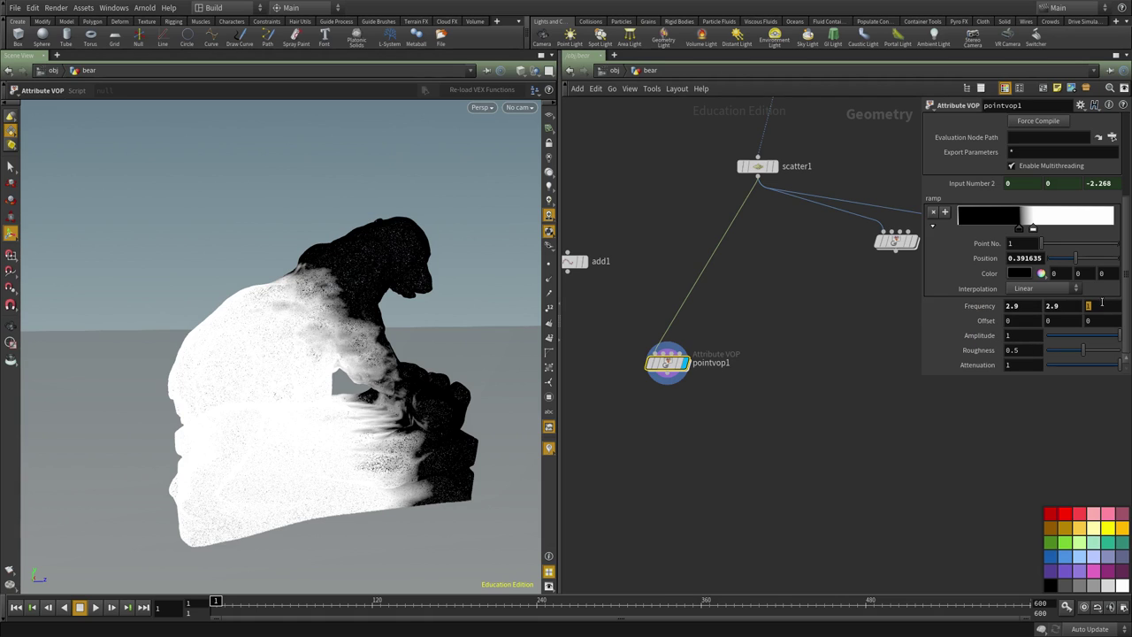
pyautogui.moveTo(1102, 306); pyautogui.dragTo(1017, 309)
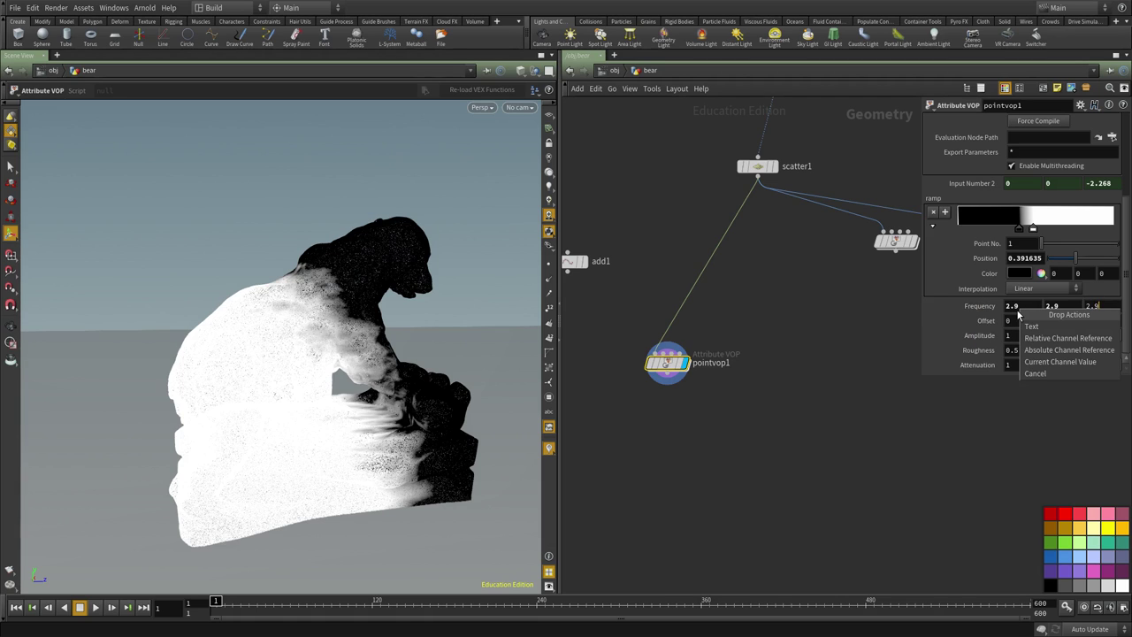
pyautogui.click(1006, 337)
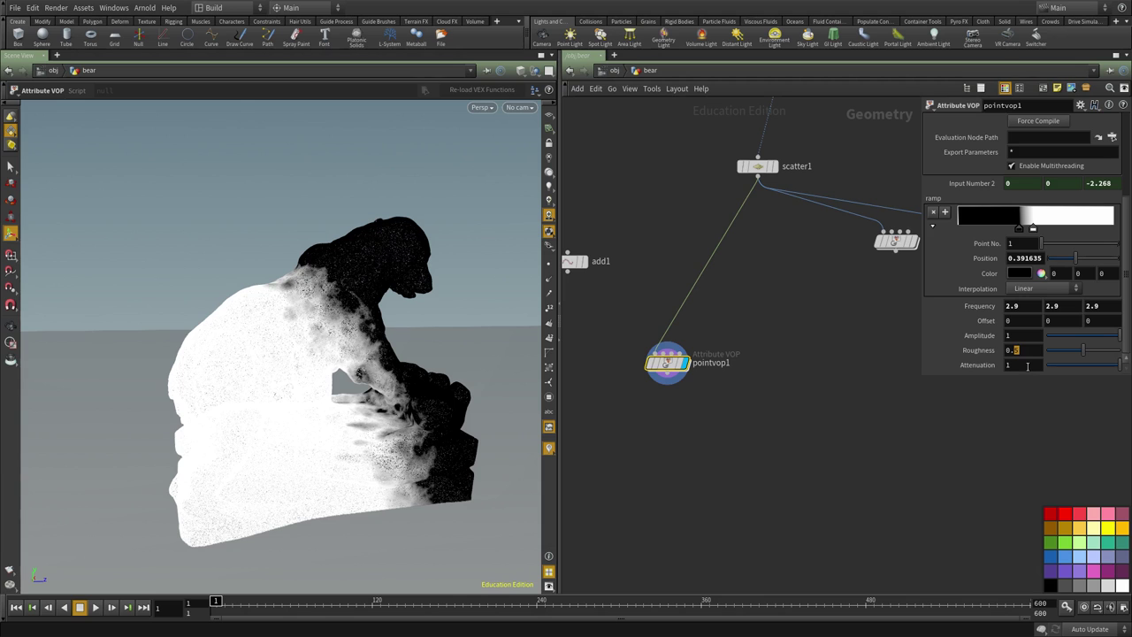
pyautogui.write('.2')
pyautogui.press('Return')
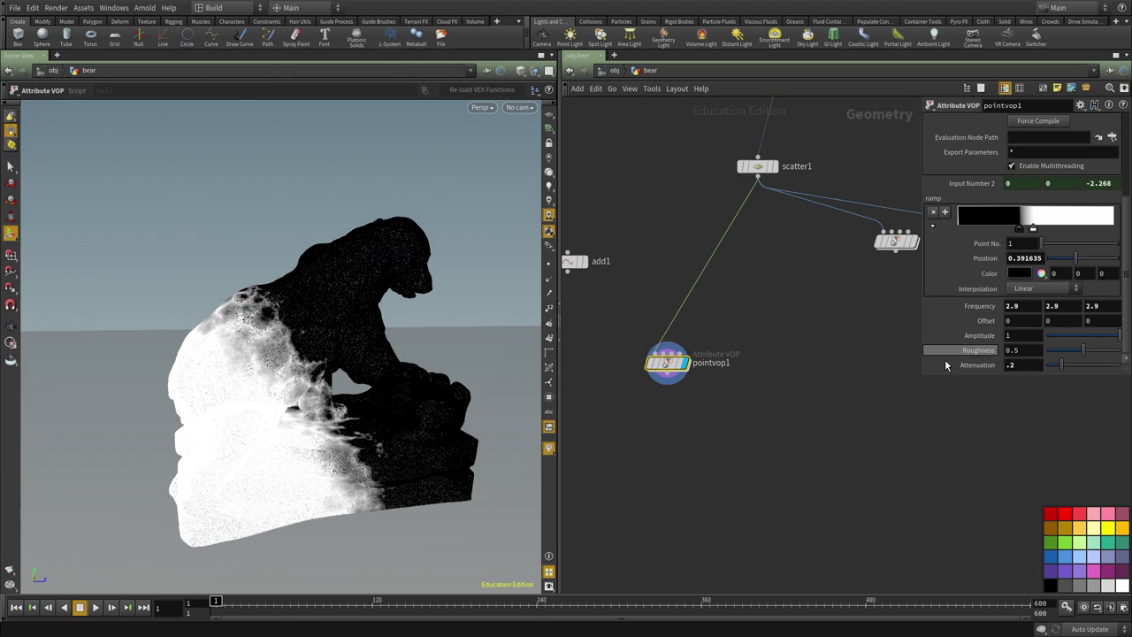
pyautogui.press('s')
# Slide the black and white ramp keys left, white key to 0.346008, so the bear turns nearly white.
pyautogui.press('Escape')
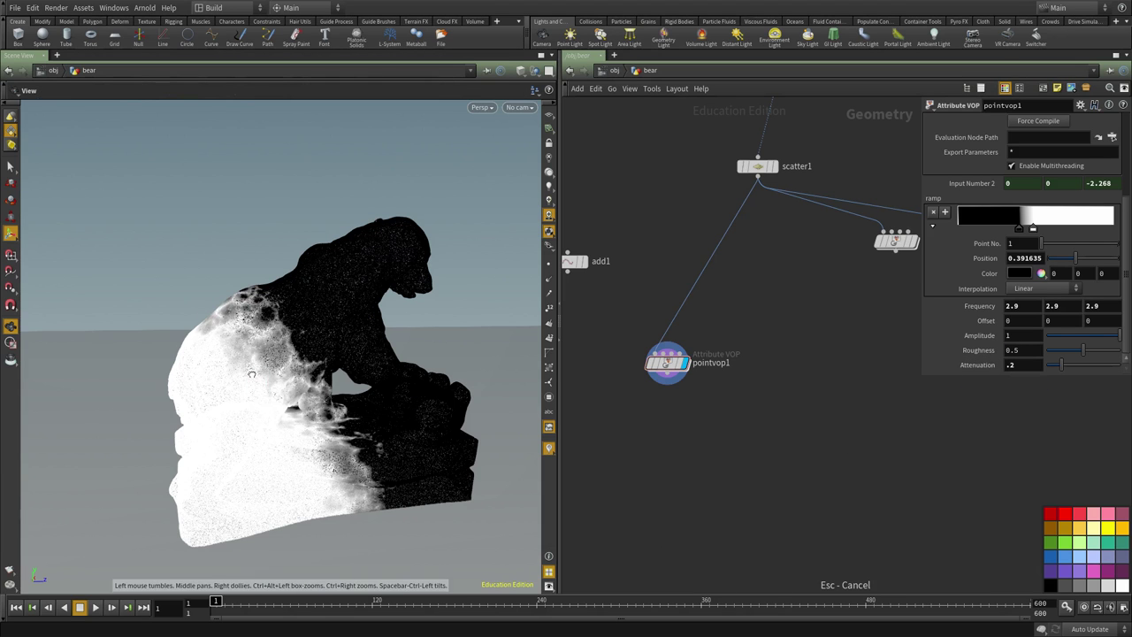
pyautogui.moveTo(354, 491); pyautogui.dragTo(389, 506)
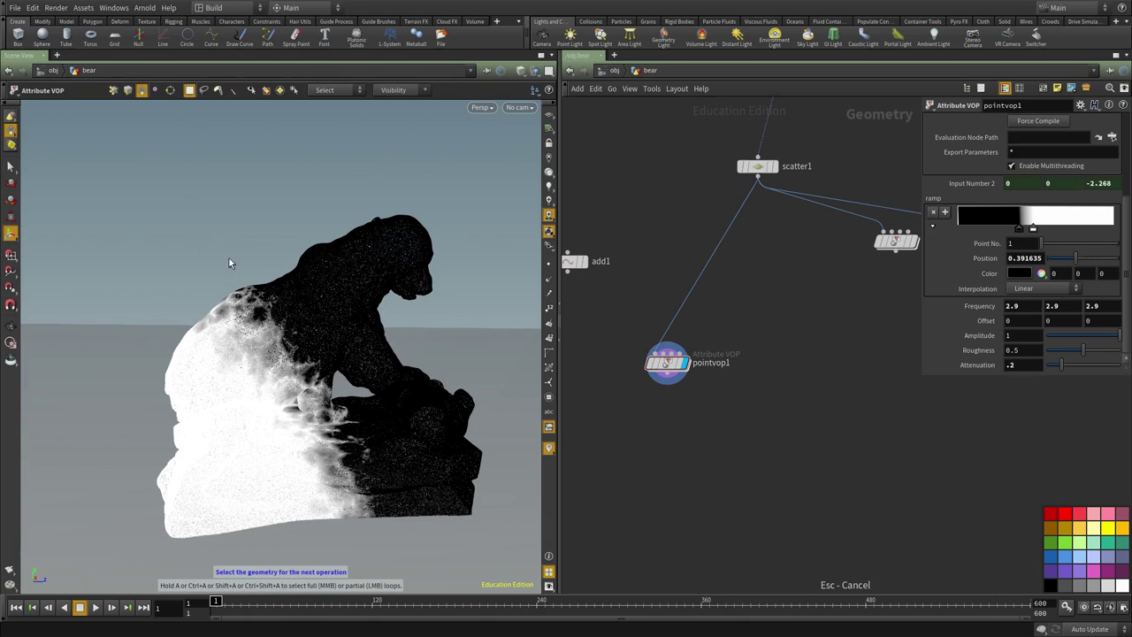
pyautogui.moveTo(1020, 225); pyautogui.dragTo(950, 227)
pyautogui.moveTo(1034, 228)
pyautogui.mouseDown()
pyautogui.moveTo(976, 228)
pyautogui.moveTo(1012, 228)
pyautogui.mouseUp()
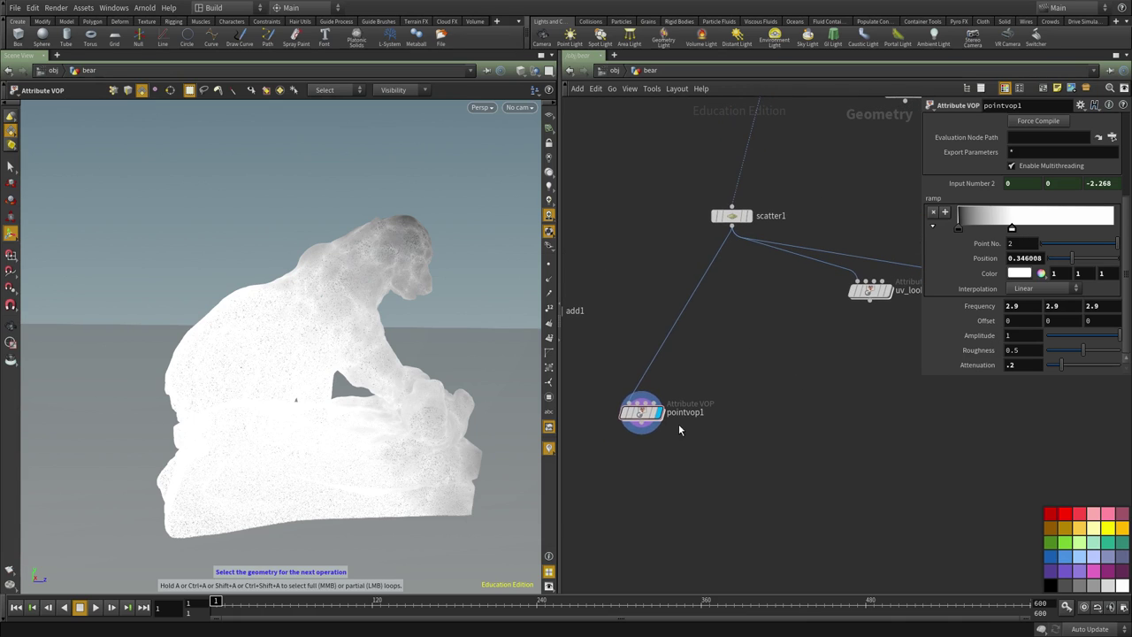
# Slide the white ramp key to the end and keyframe the ramp key position at frame 1.
pyautogui.moveTo(678, 424); pyautogui.dragTo(733, 387)
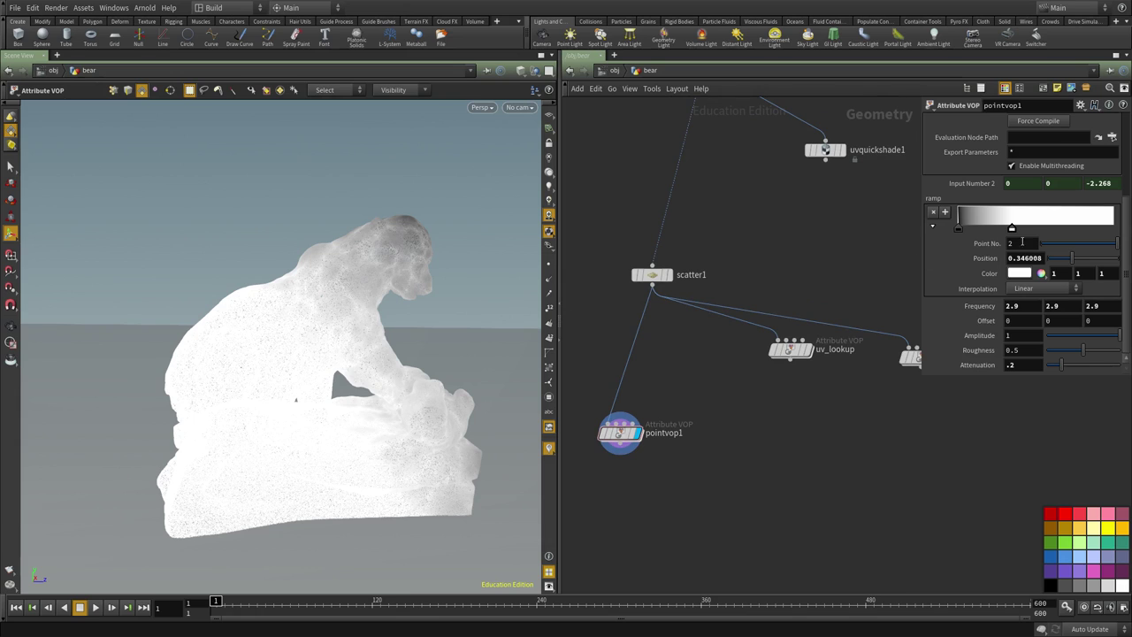
pyautogui.moveTo(1013, 227)
pyautogui.mouseDown()
pyautogui.moveTo(1107, 228)
pyautogui.moveTo(961, 228)
pyautogui.mouseUp()
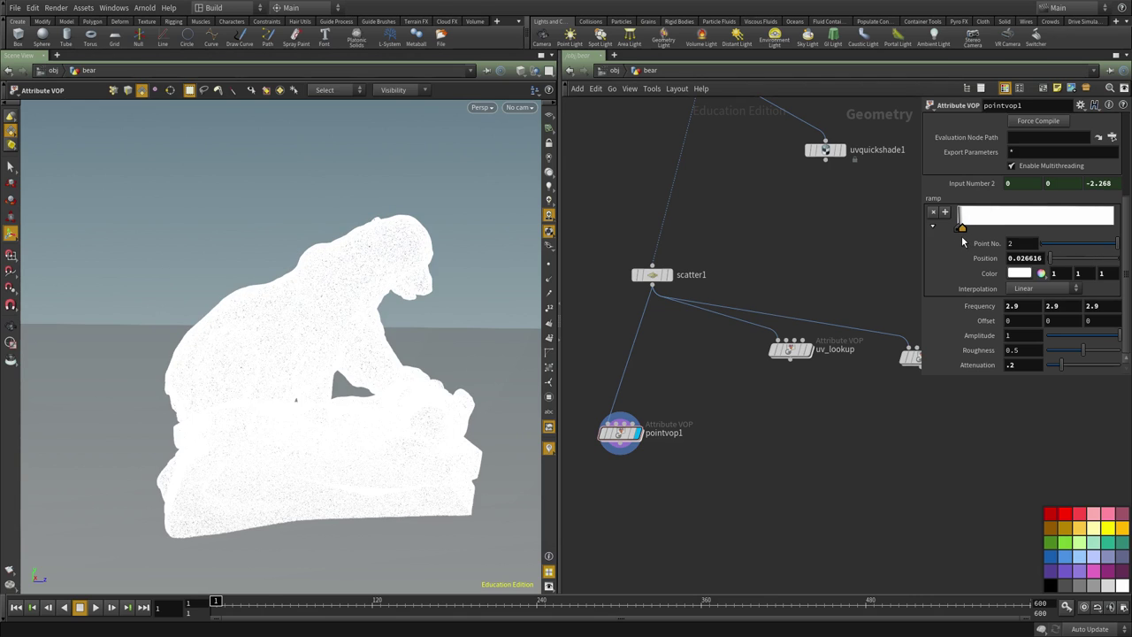
pyautogui.keyDown('alt'); pyautogui.click(982, 258); pyautogui.keyUp('alt')
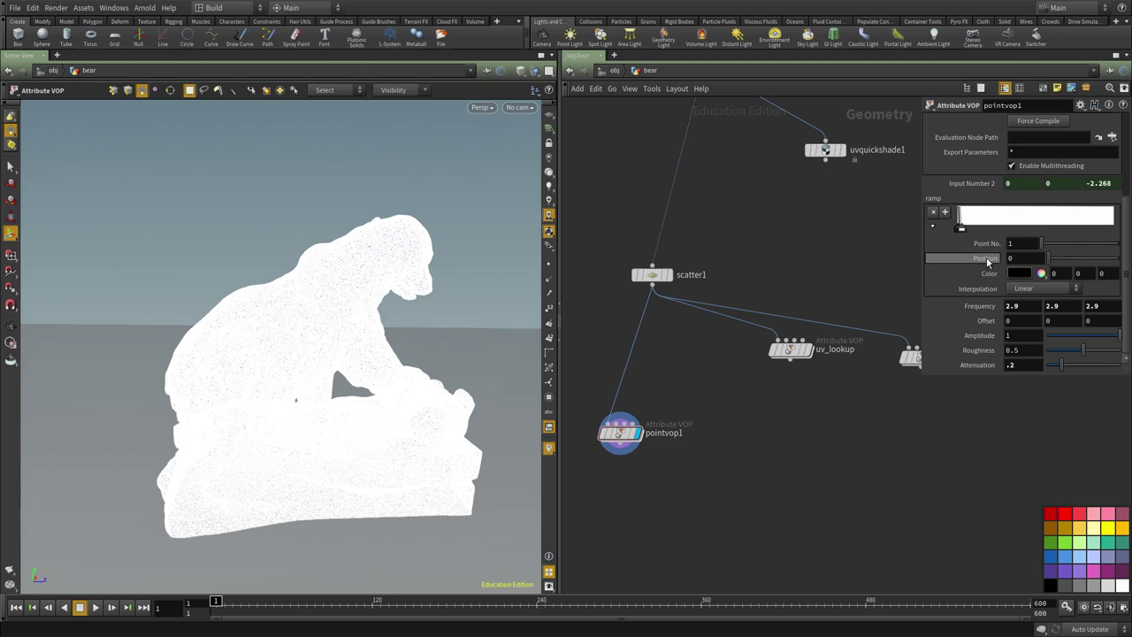
# At frame 120, drag the black ramp key right so the bear turns black, then check frame 67.
pyautogui.click(959, 228)
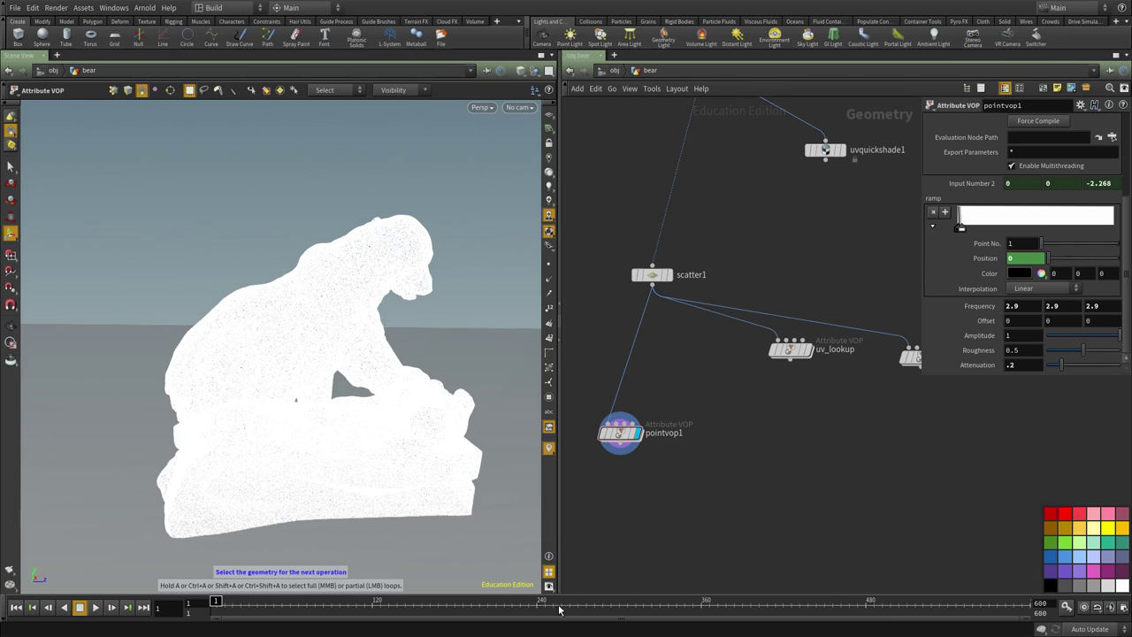
pyautogui.click(372, 602)
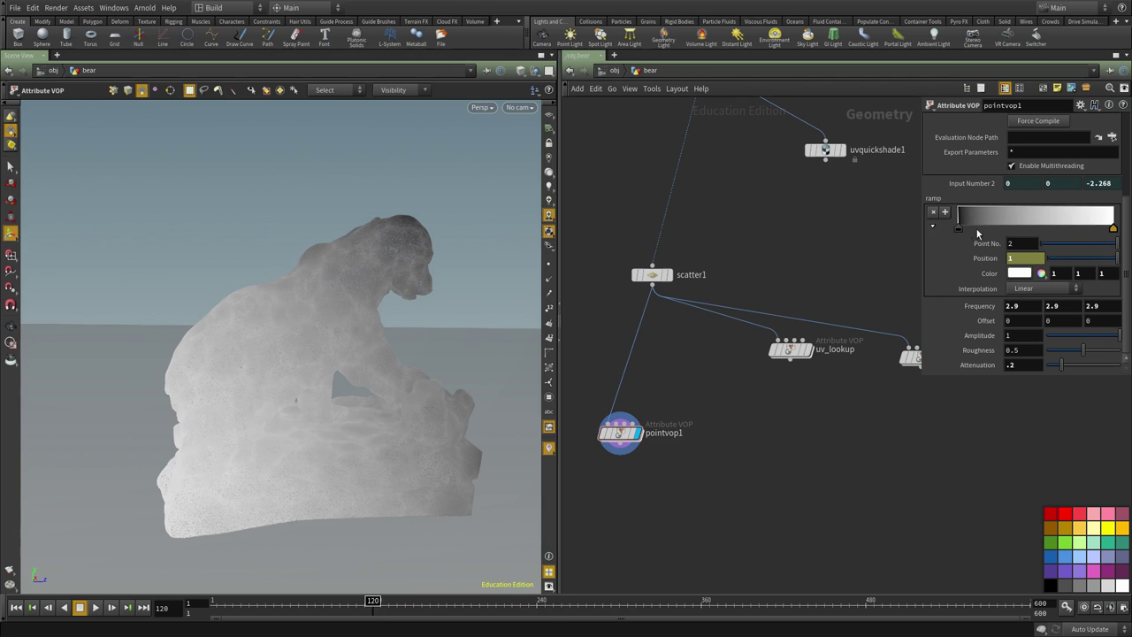
pyautogui.moveTo(961, 231)
pyautogui.mouseDown()
pyautogui.moveTo(1108, 230)
pyautogui.moveTo(1079, 234)
pyautogui.mouseUp()
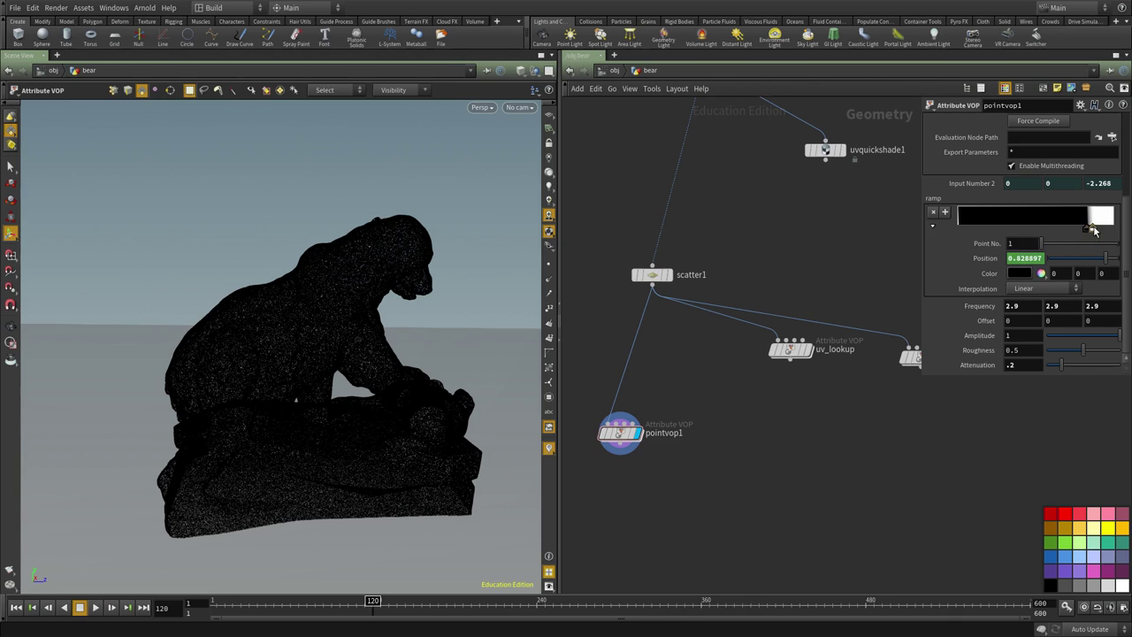
pyautogui.click(1094, 230)
pyautogui.moveTo(336, 608); pyautogui.dragTo(255, 611)
# Add a Blast node, blast1, under pointvop1 and display it.
pyautogui.scroll(-2, 870, 359)
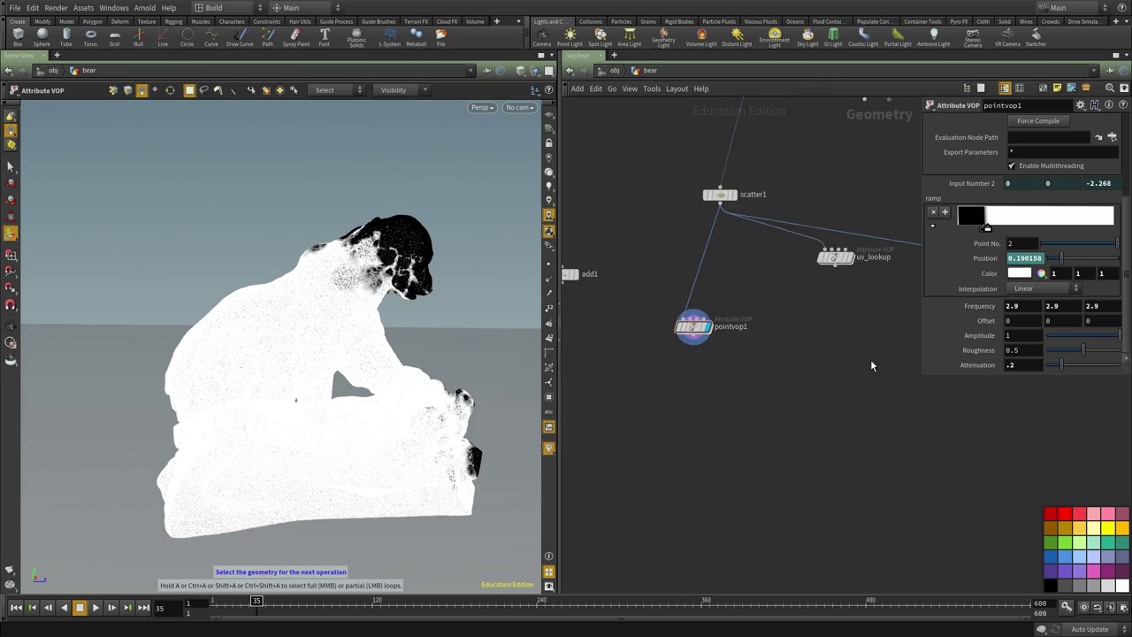
pyautogui.scroll(3, 703, 429)
pyautogui.press('Tab')
pyautogui.write('bla')
pyautogui.press('Return')
pyautogui.click(702, 429)
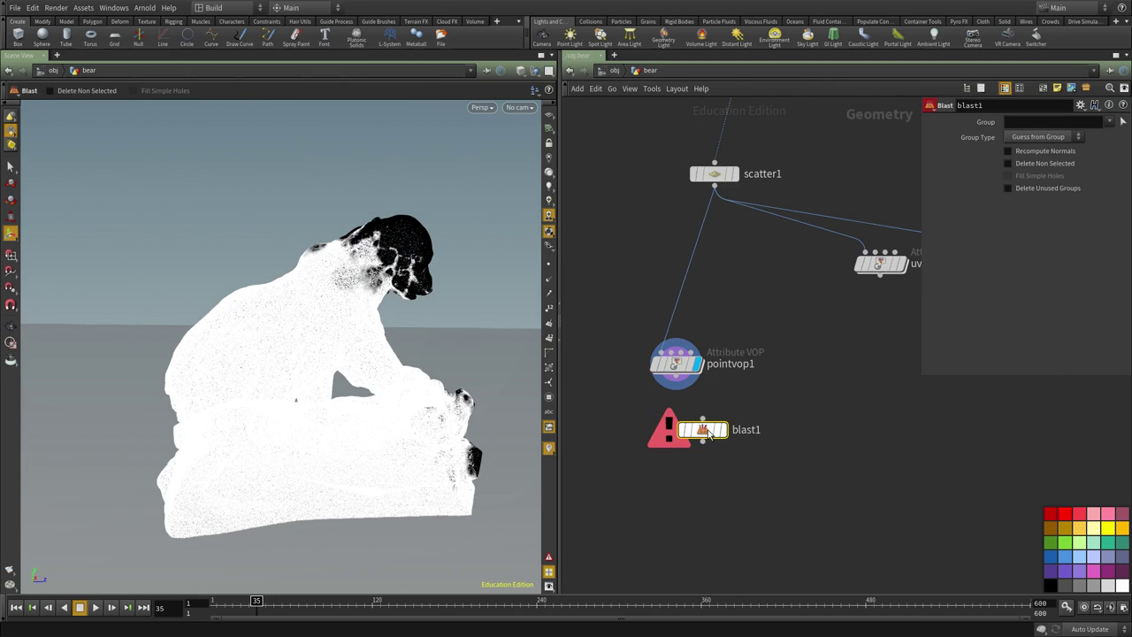
pyautogui.click(701, 419)
pyautogui.click(678, 386)
pyautogui.click(723, 430)
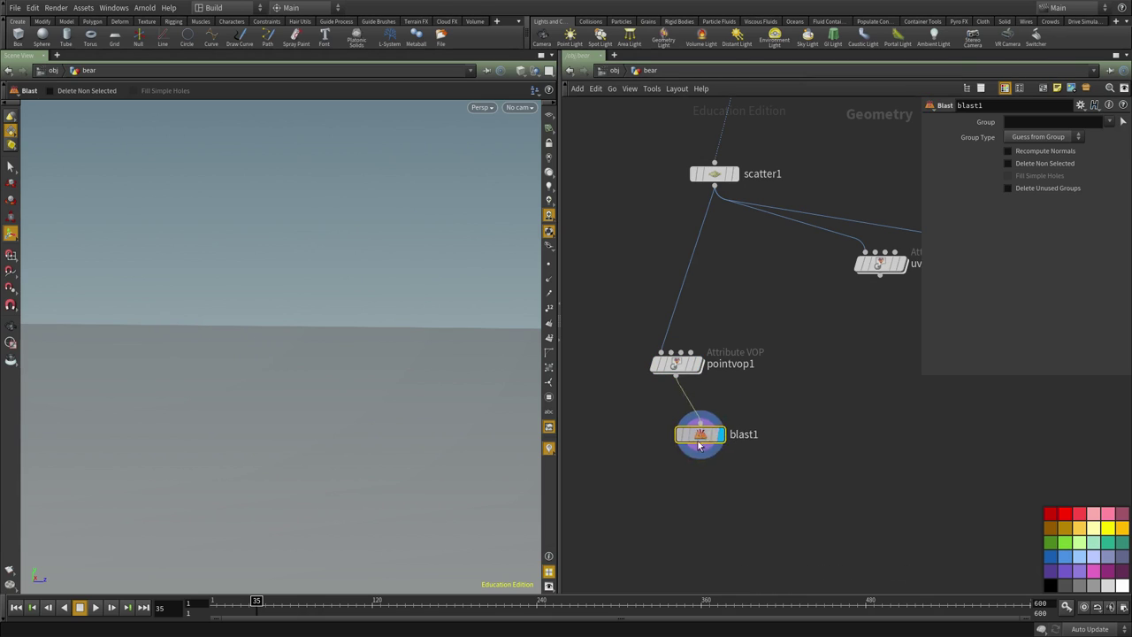
pyautogui.moveTo(702, 430); pyautogui.dragTo(661, 480)
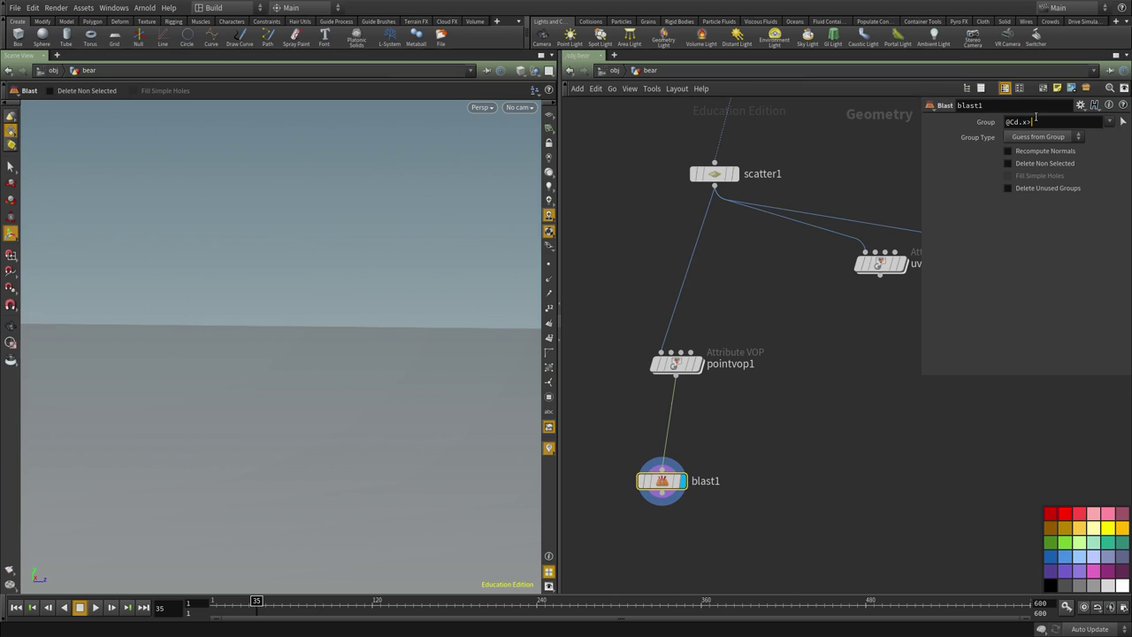
pyautogui.click(1036, 117)
pyautogui.write('@Cd.x>0.1')
pyautogui.press('Return')
pyautogui.click(1050, 138)
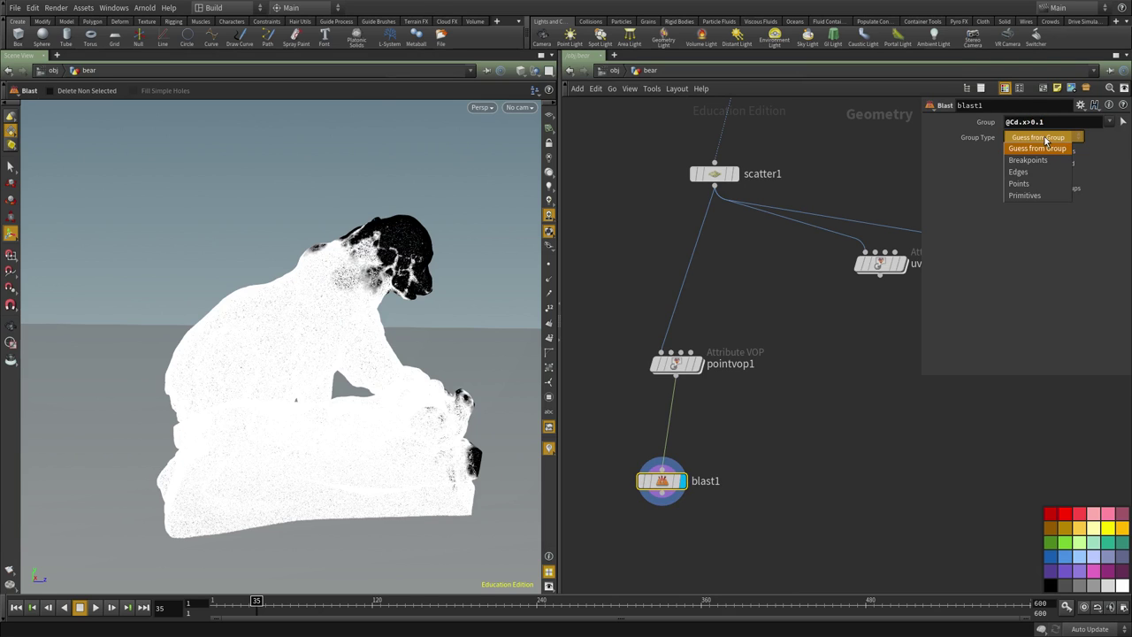
pyautogui.click(1029, 182)
# Copy blast1 and paste a duplicate, blast2, wired to pointvop1.
pyautogui.moveTo(642, 523); pyautogui.dragTo(625, 481, button='middle')
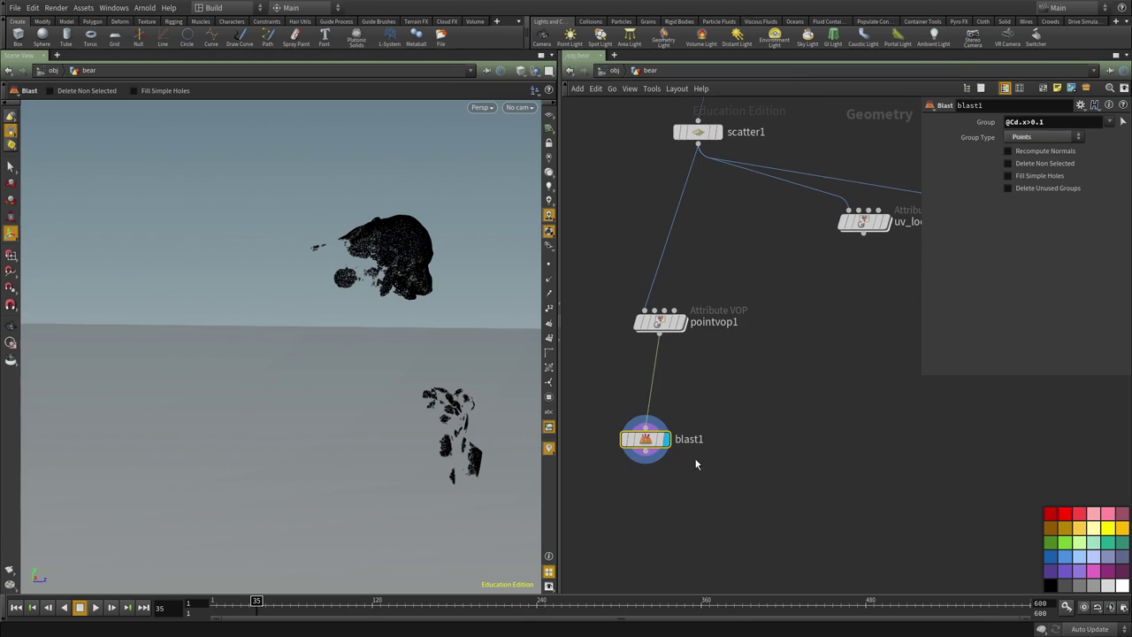
pyautogui.moveTo(630, 387); pyautogui.dragTo(666, 353, button='middle')
pyautogui.hotkey('ctrl', 'c')
pyautogui.moveTo(723, 436); pyautogui.dragTo(757, 428, button='middle')
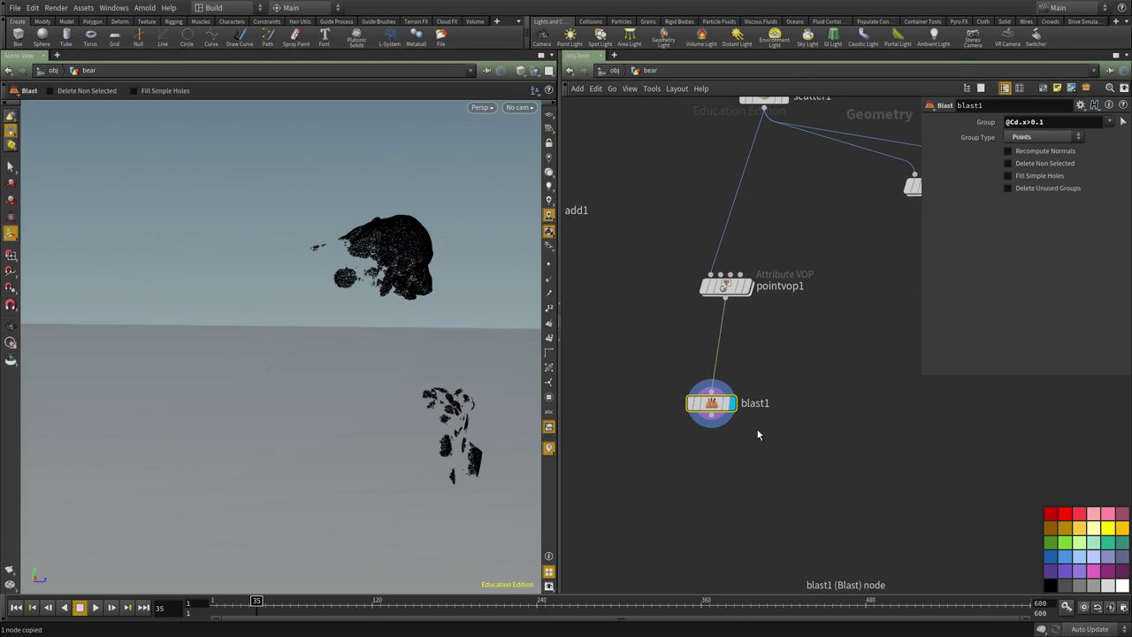
pyautogui.hotkey('ctrl', 'v')
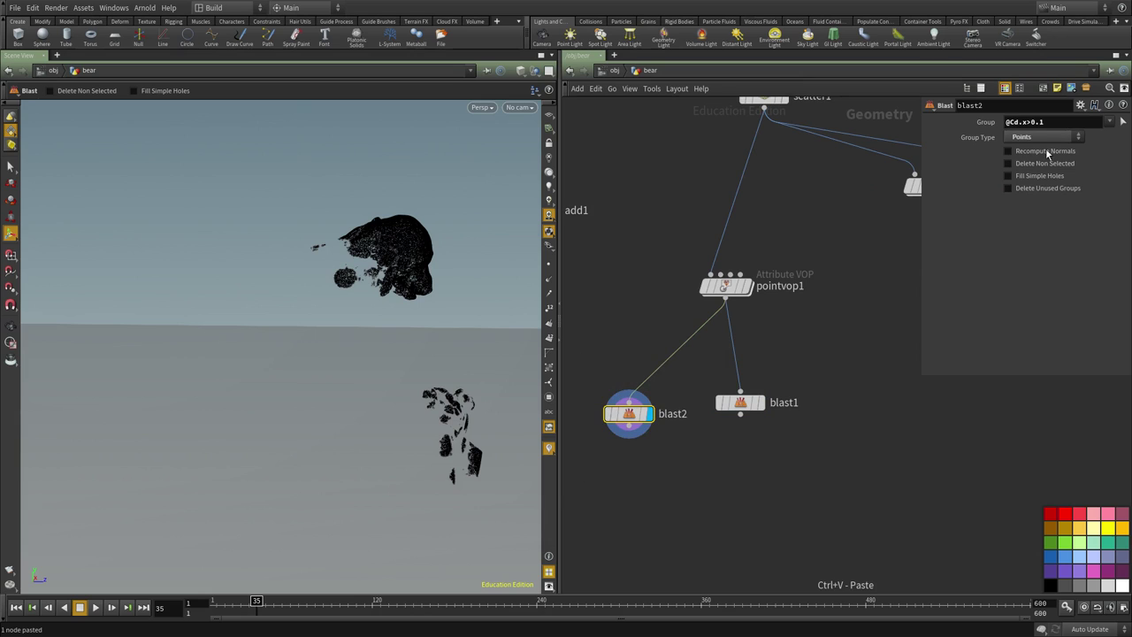
pyautogui.moveTo(853, 504); pyautogui.dragTo(840, 409, button='middle')
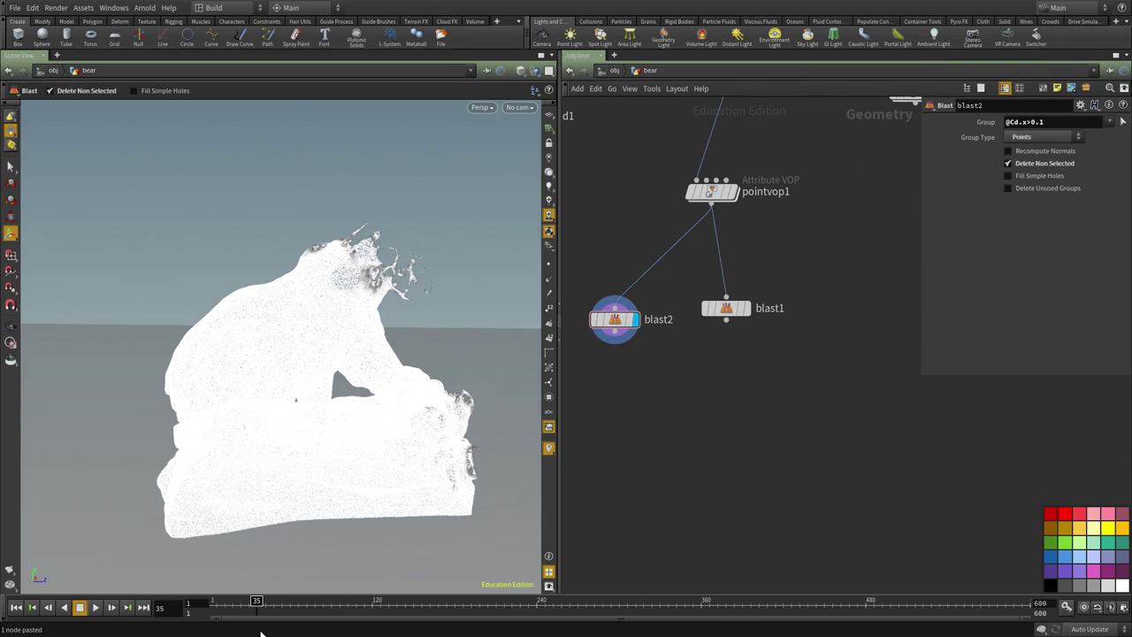
pyautogui.moveTo(667, 436); pyautogui.dragTo(693, 396, button='middle')
# Add a Merge node and wire blast2 and blast1 into merge1.
pyautogui.press('Tab')
pyautogui.write('merge')
pyautogui.press('Return')
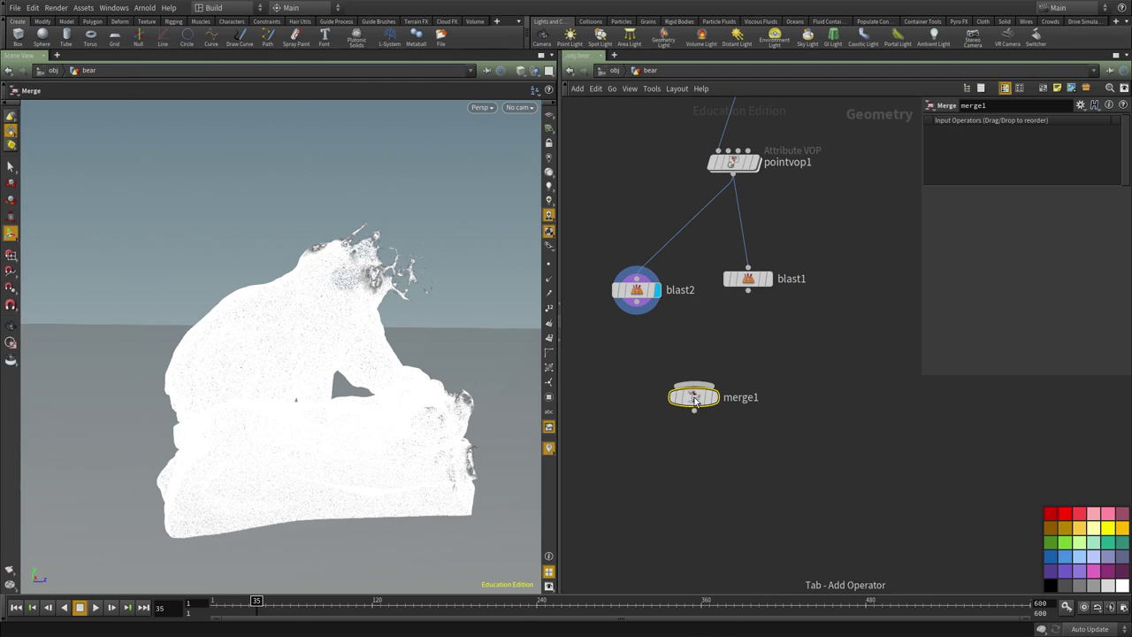
pyautogui.moveTo(637, 304); pyautogui.dragTo(694, 386)
pyautogui.click(748, 290)
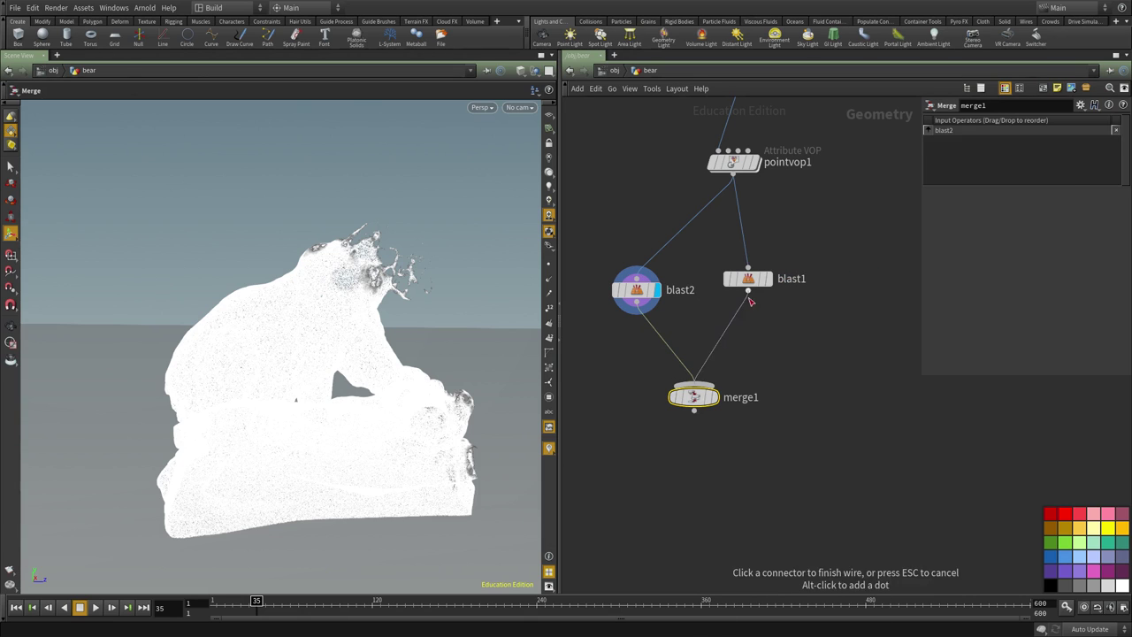
pyautogui.click(693, 387)
# Compare blast1's and blast2's outputs in the viewport at frame 39.
pyautogui.click(769, 280)
pyautogui.click(768, 280)
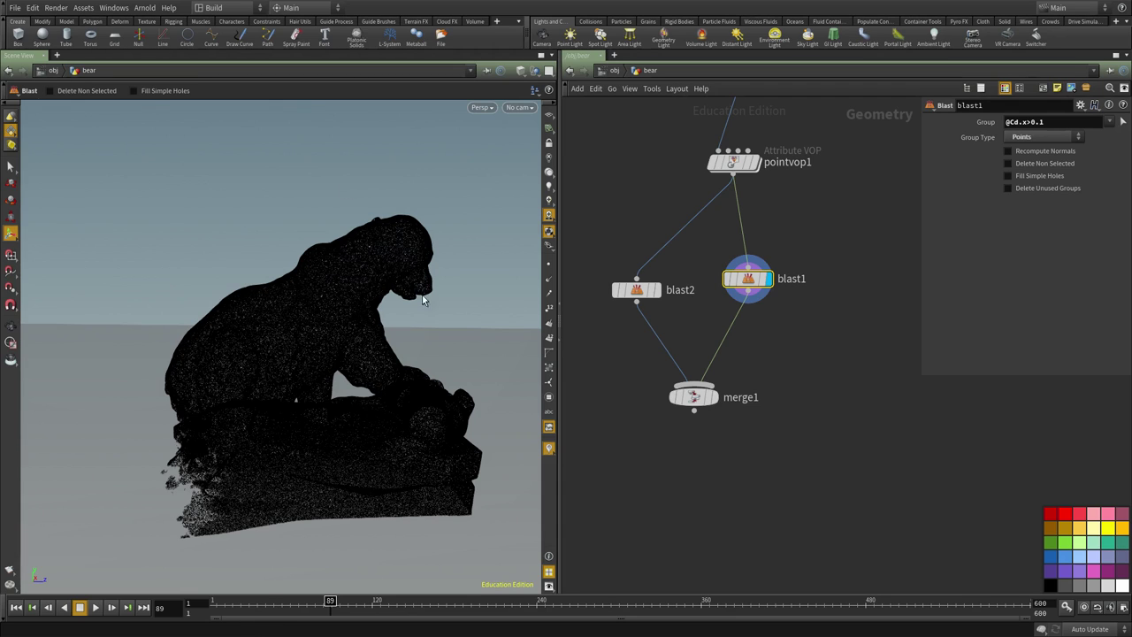
pyautogui.click(262, 604)
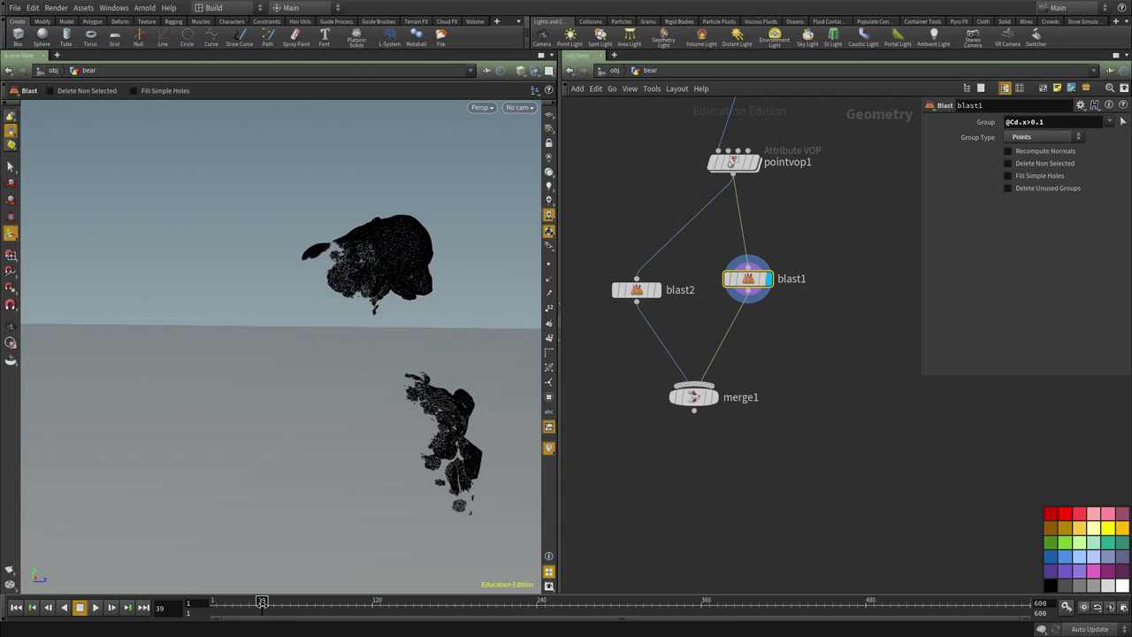
pyautogui.click(637, 291)
pyautogui.click(661, 265)
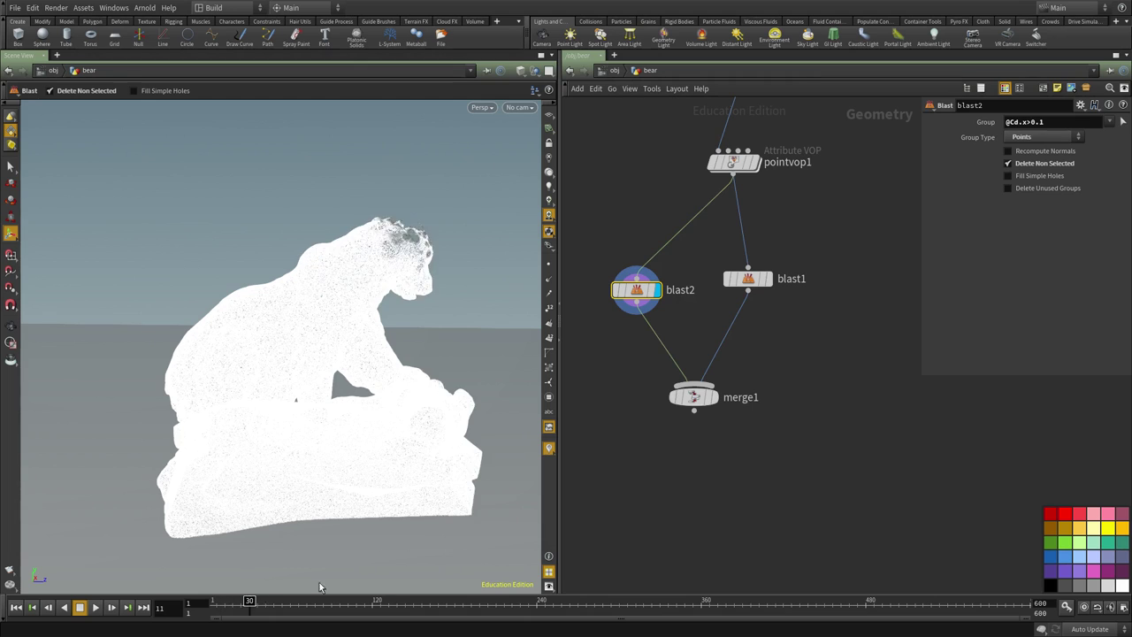
pyautogui.scroll(-5, 823, 442)
# Insert the gold uv_lookup node (bear_gold.exr) between blast2 and merge1.
pyautogui.scroll(3, 826, 440)
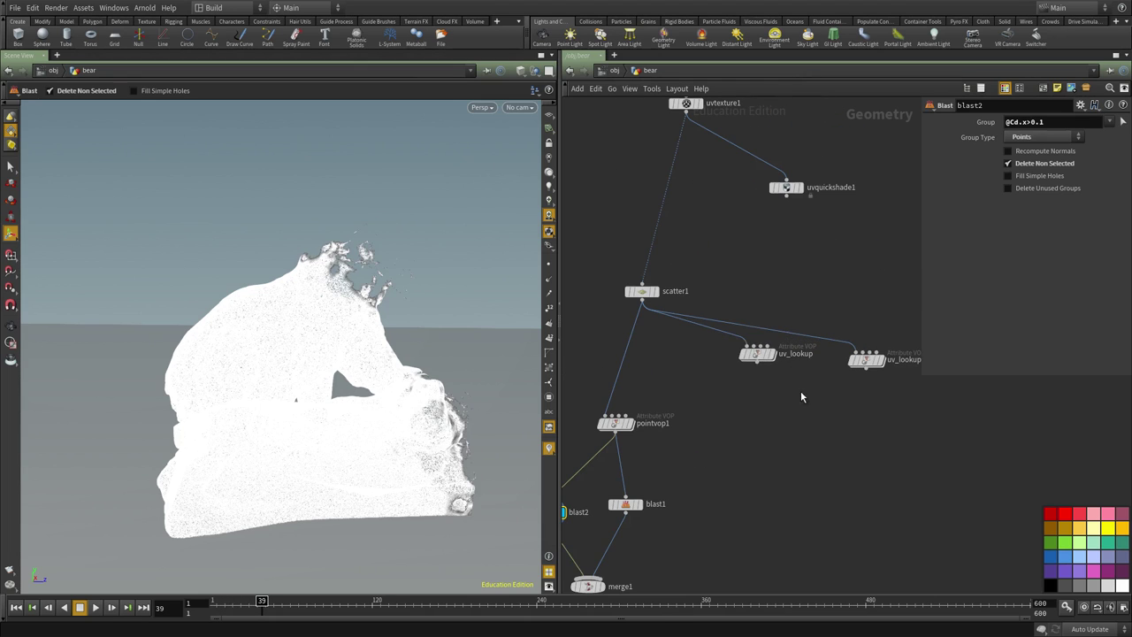
pyautogui.click(762, 355)
pyautogui.scroll(-2, 828, 315)
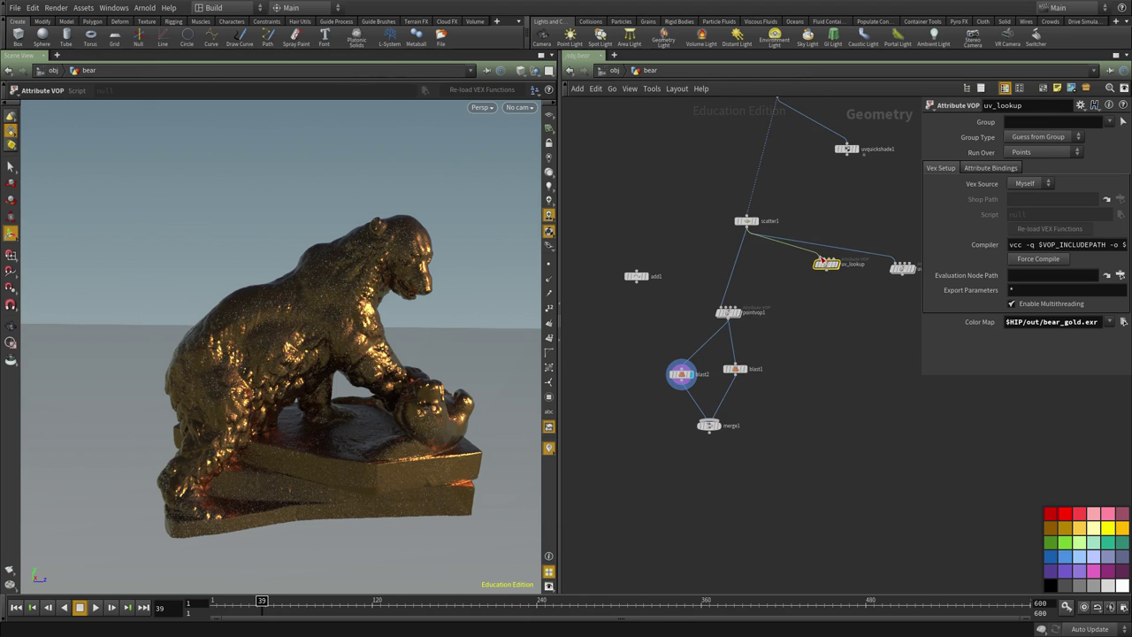
pyautogui.moveTo(826, 263); pyautogui.dragTo(690, 401)
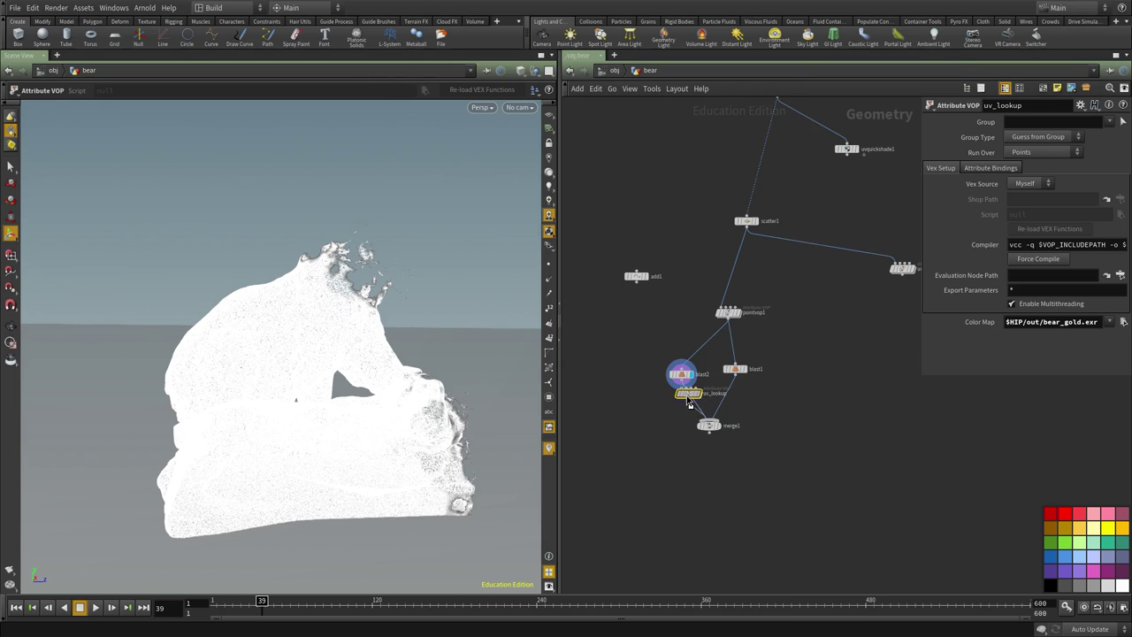
# Insert uv_lookup1 (bear_mud.exr) between blast1 and merge1 and display its mud-textured points.
pyautogui.moveTo(766, 401); pyautogui.dragTo(713, 434, button='middle')
pyautogui.moveTo(848, 309); pyautogui.dragTo(674, 432)
pyautogui.scroll(3, 718, 468)
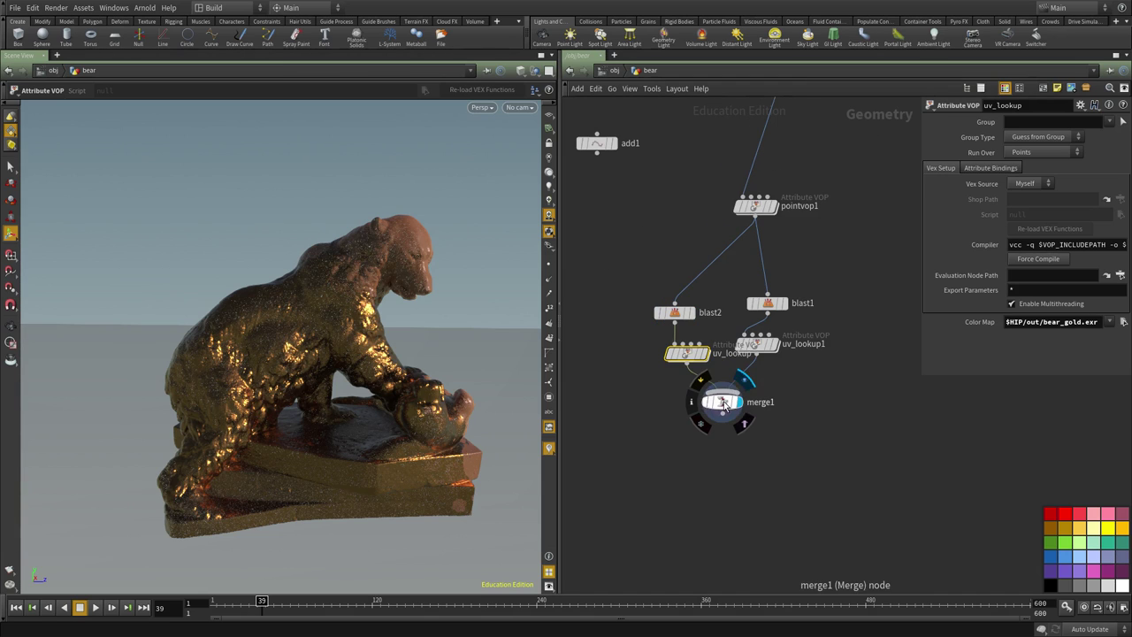
pyautogui.click(739, 403)
pyautogui.scroll(2, 752, 347)
pyautogui.click(776, 347)
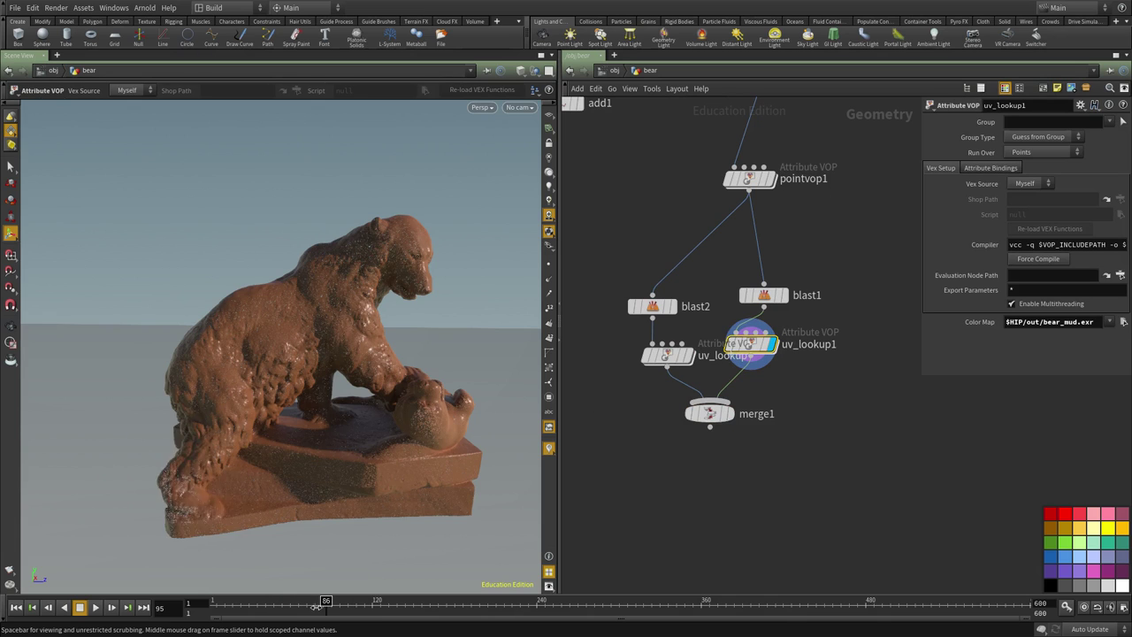
# Display merge1 and view it through cam1 in a widened viewport.
pyautogui.click(731, 413)
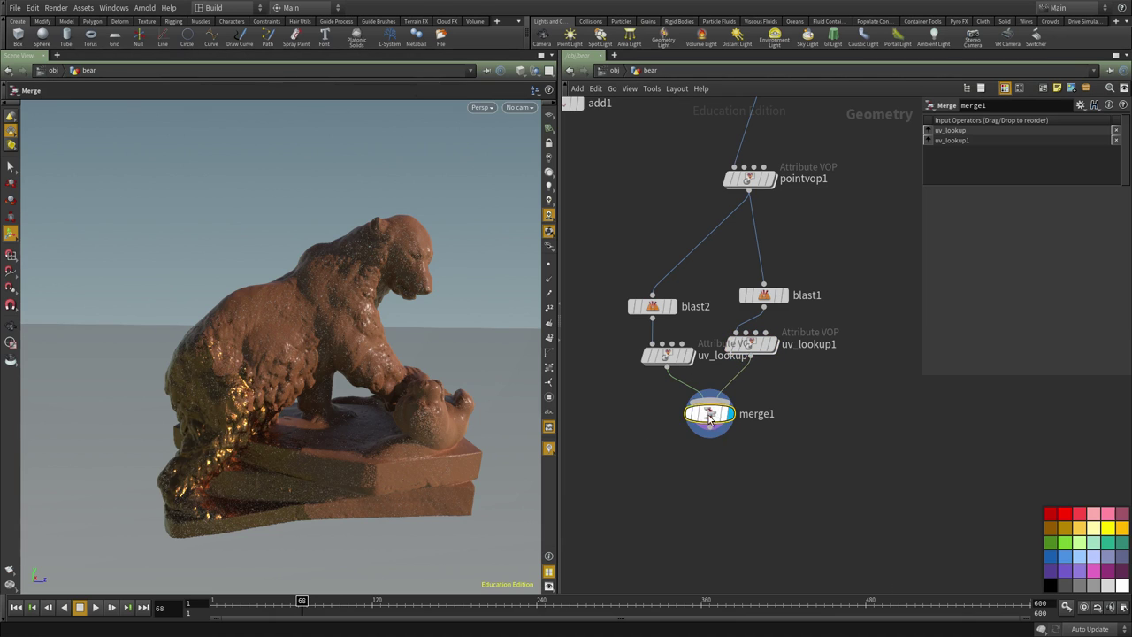
pyautogui.moveTo(262, 603)
pyautogui.mouseDown()
pyautogui.moveTo(223, 603)
pyautogui.moveTo(248, 601)
pyautogui.mouseUp()
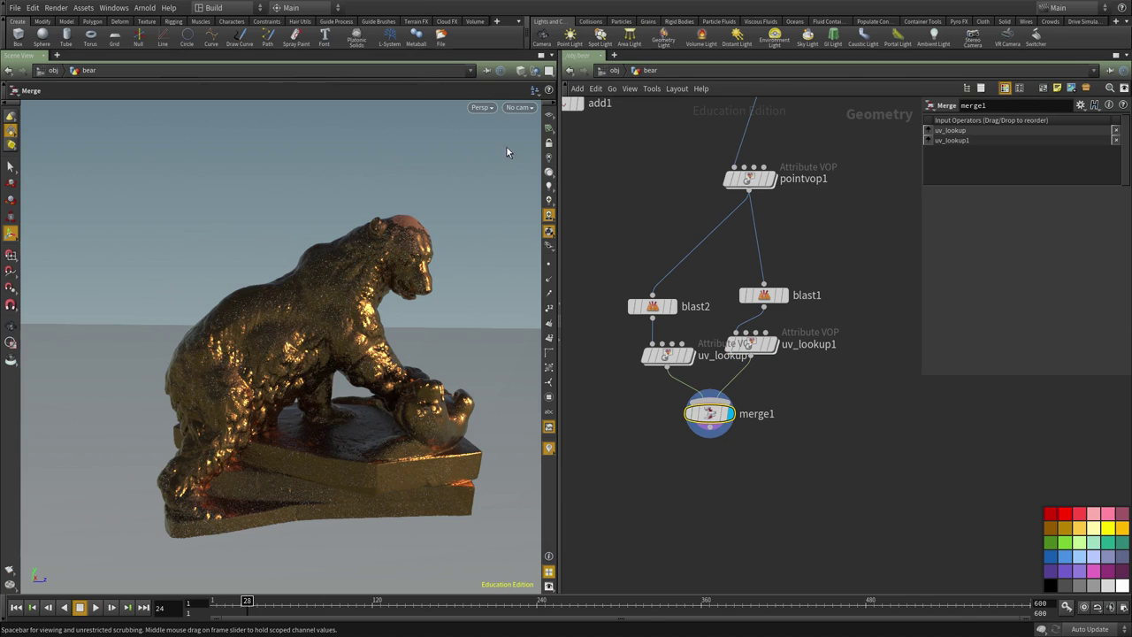
pyautogui.click(520, 107)
pyautogui.click(532, 164)
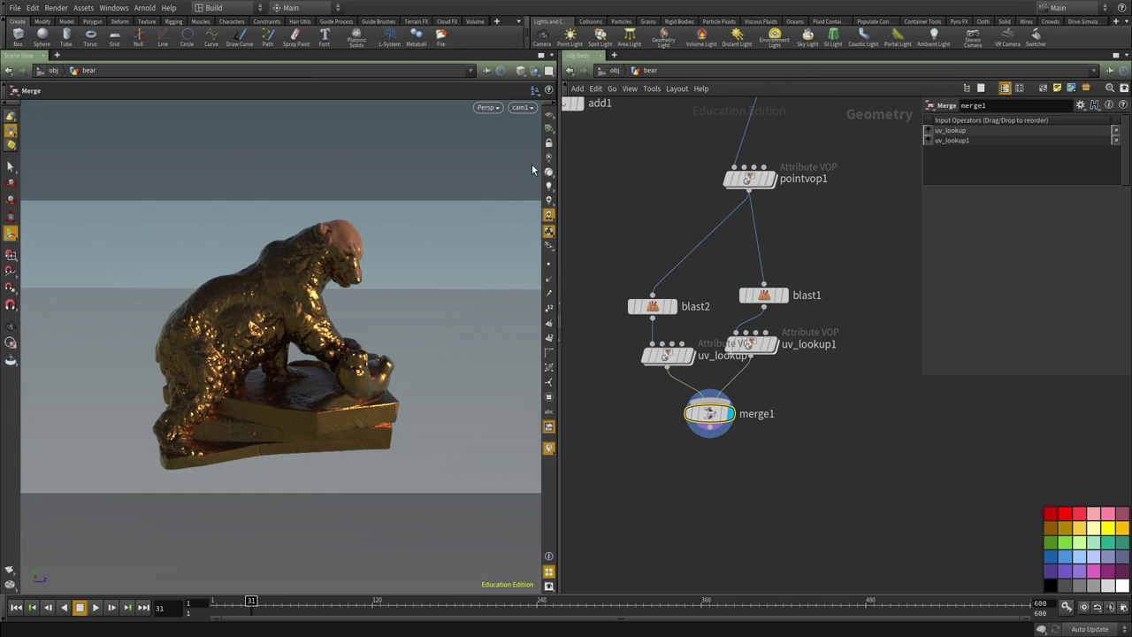
pyautogui.moveTo(560, 489); pyautogui.dragTo(576, 489)
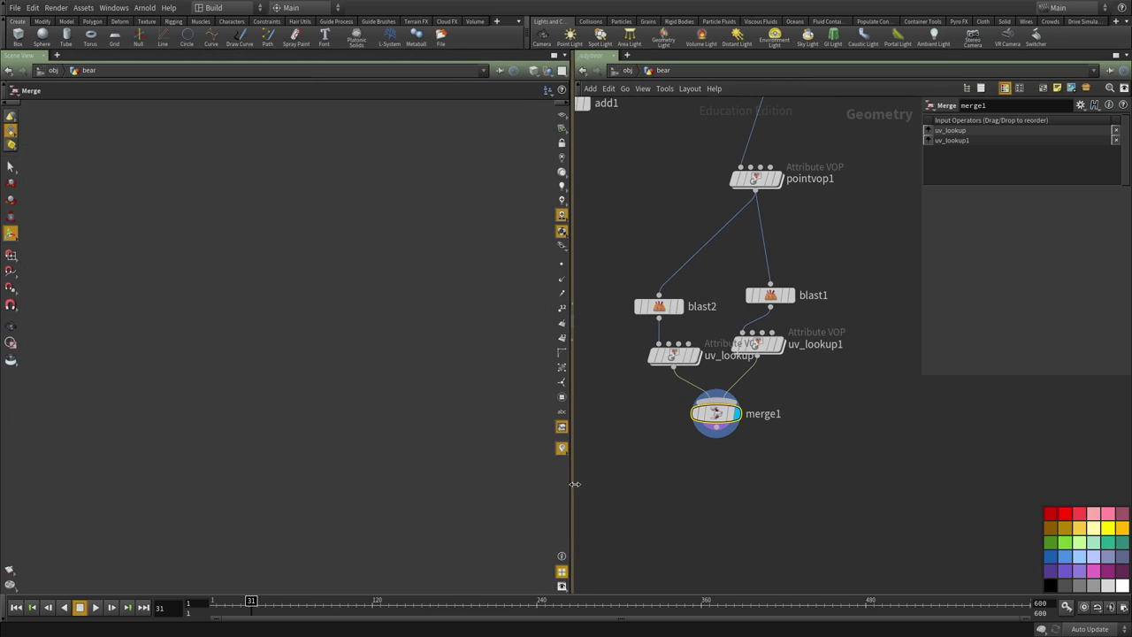
# Check the gold-to-mud transition at frames 38 and 58, then return to frame 1.
pyautogui.click(264, 602)
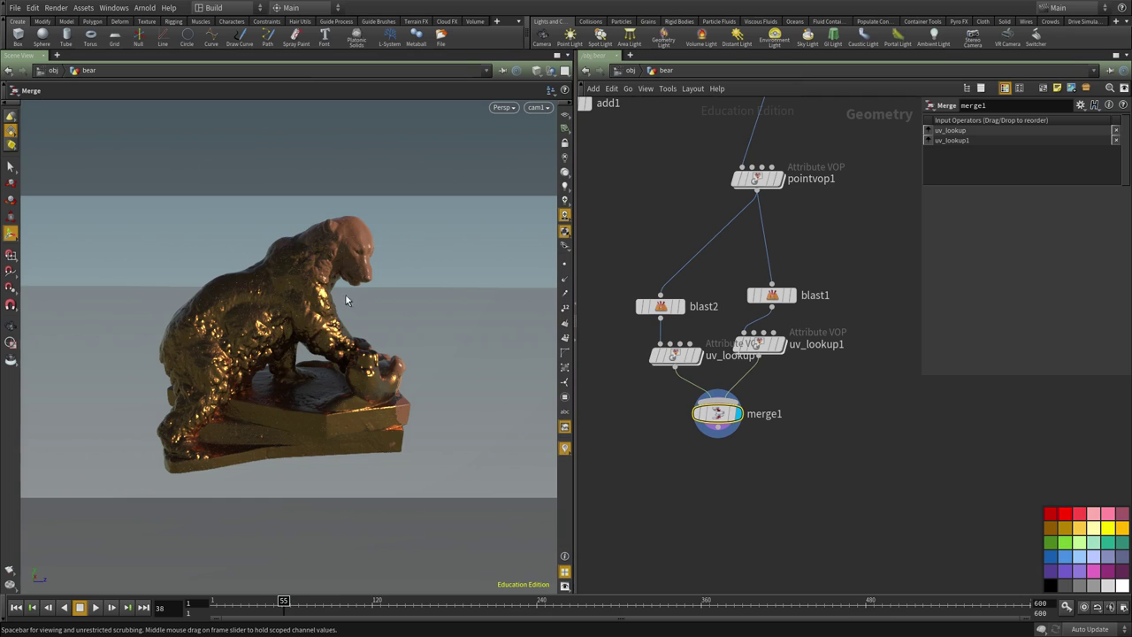
pyautogui.click(234, 601)
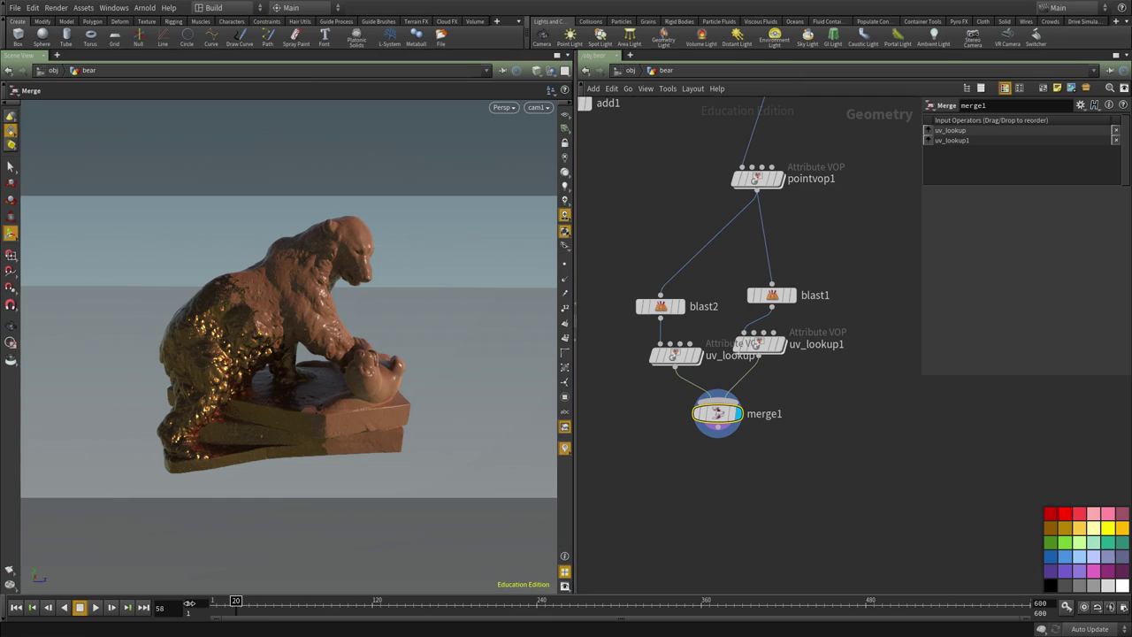
pyautogui.click(189, 602)
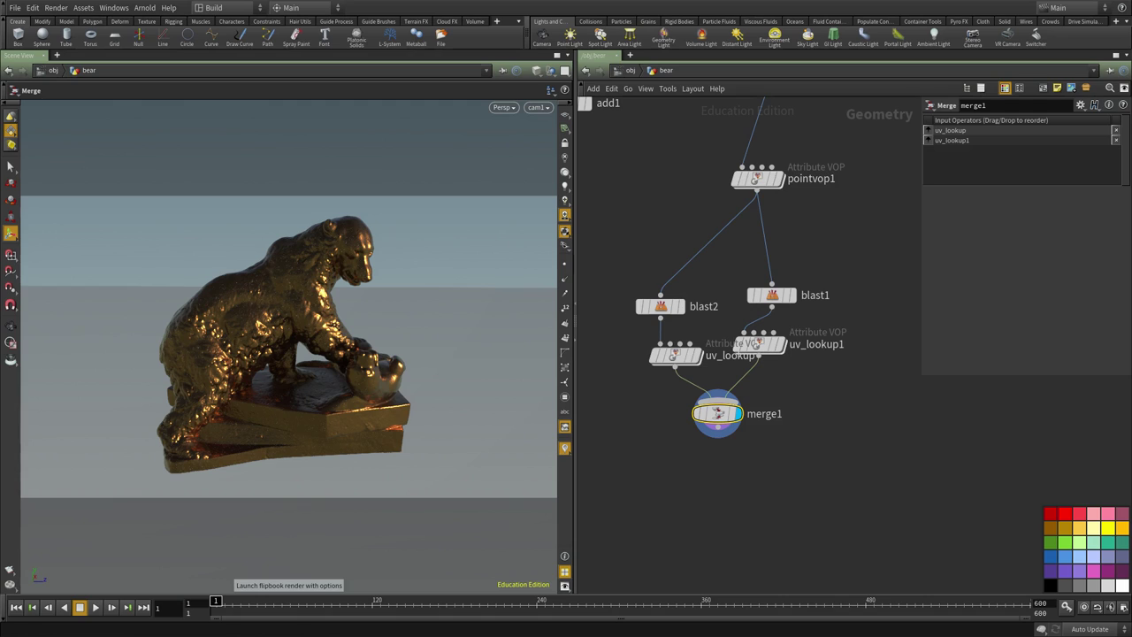
# Render a flipbook of frames 1–120 into MPlay and scrub it at actual size.
pyautogui.click(10, 569)
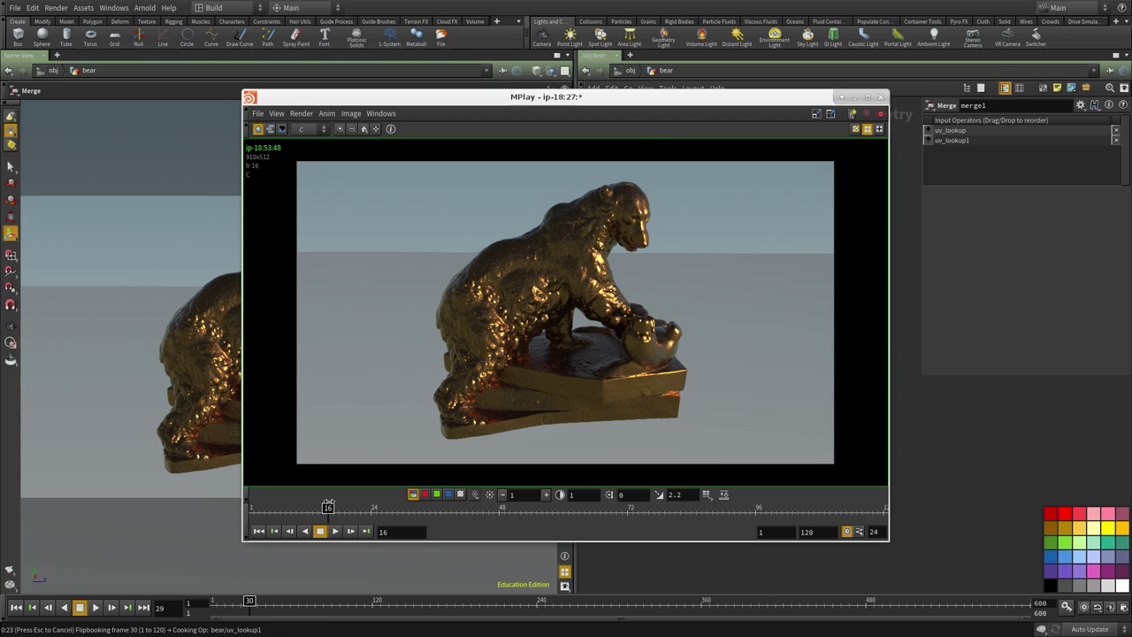
pyautogui.click(413, 495)
pyautogui.moveTo(309, 511); pyautogui.dragTo(743, 511)
pyautogui.moveTo(585, 510)
pyautogui.mouseDown()
pyautogui.moveTo(423, 510)
pyautogui.moveTo(678, 511)
pyautogui.moveTo(239, 509)
pyautogui.moveTo(478, 511)
pyautogui.mouseUp()
pyautogui.click(363, 129)
pyautogui.scroll(5, 663, 375)
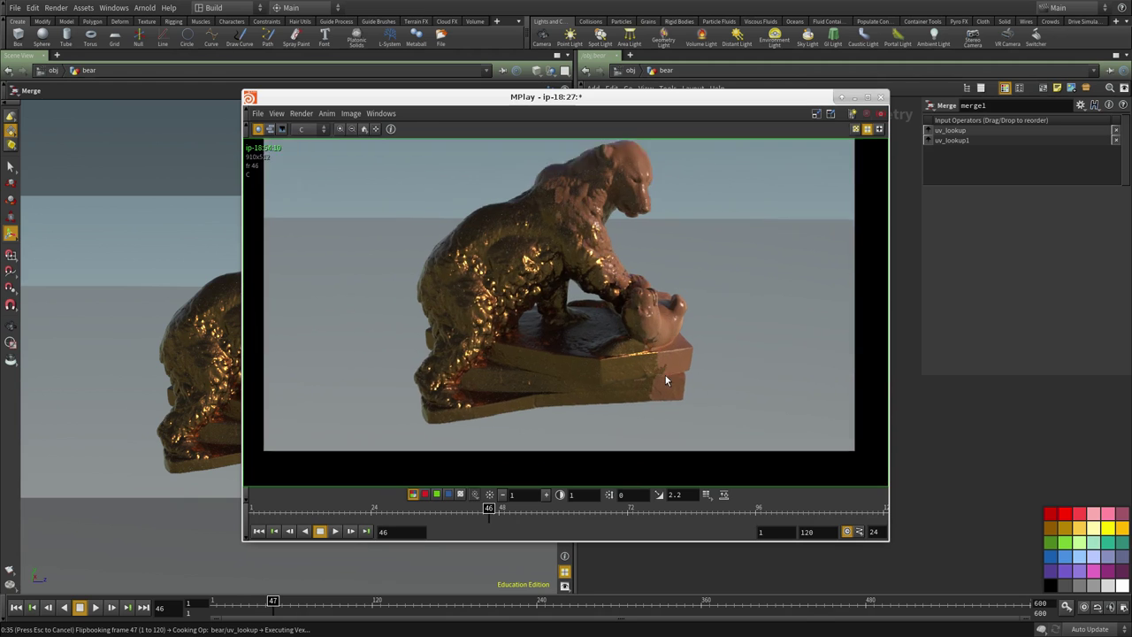
pyautogui.scroll(-5, 630, 356)
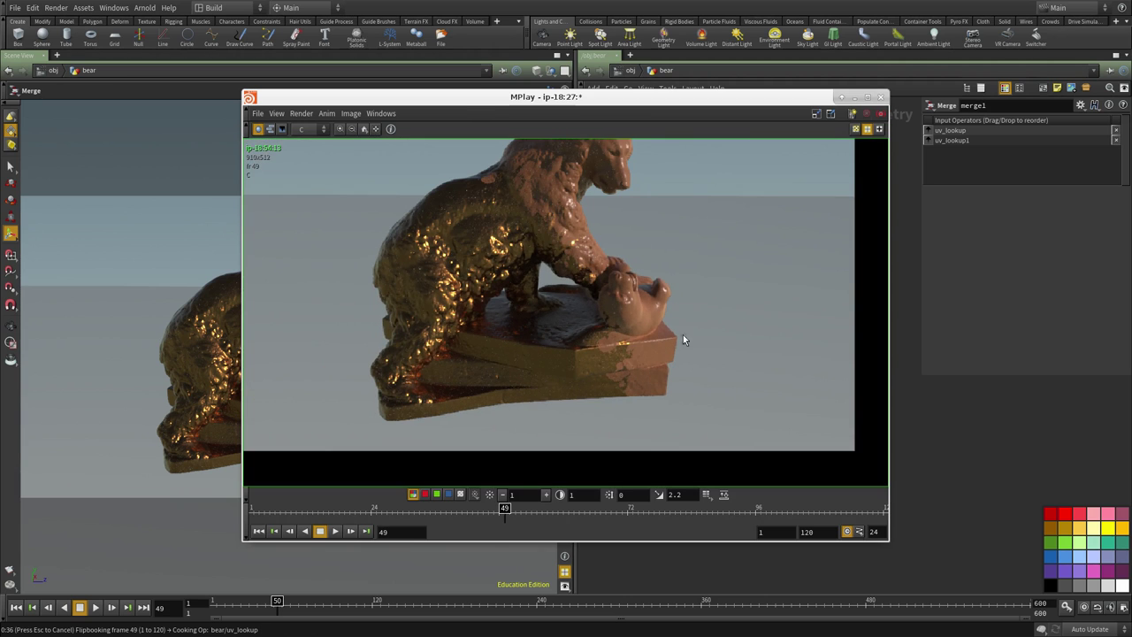
# Fit the flipbook image to the MPlay window and start playback.
pyautogui.moveTo(566, 97); pyautogui.dragTo(323, 8)
pyautogui.click(160, 496)
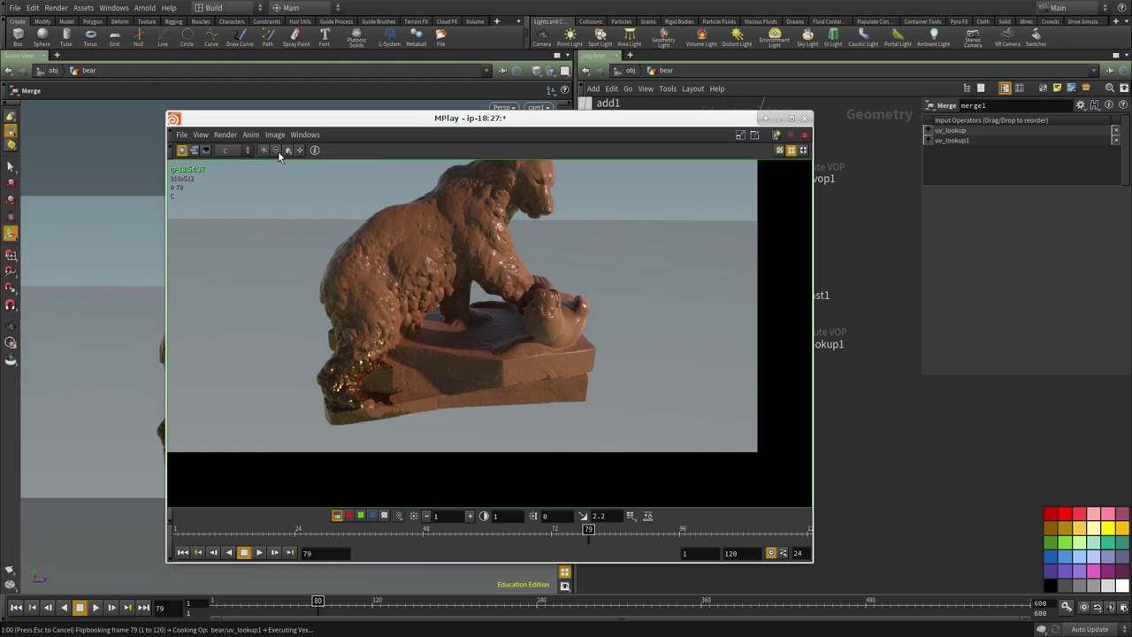
pyautogui.click(277, 151)
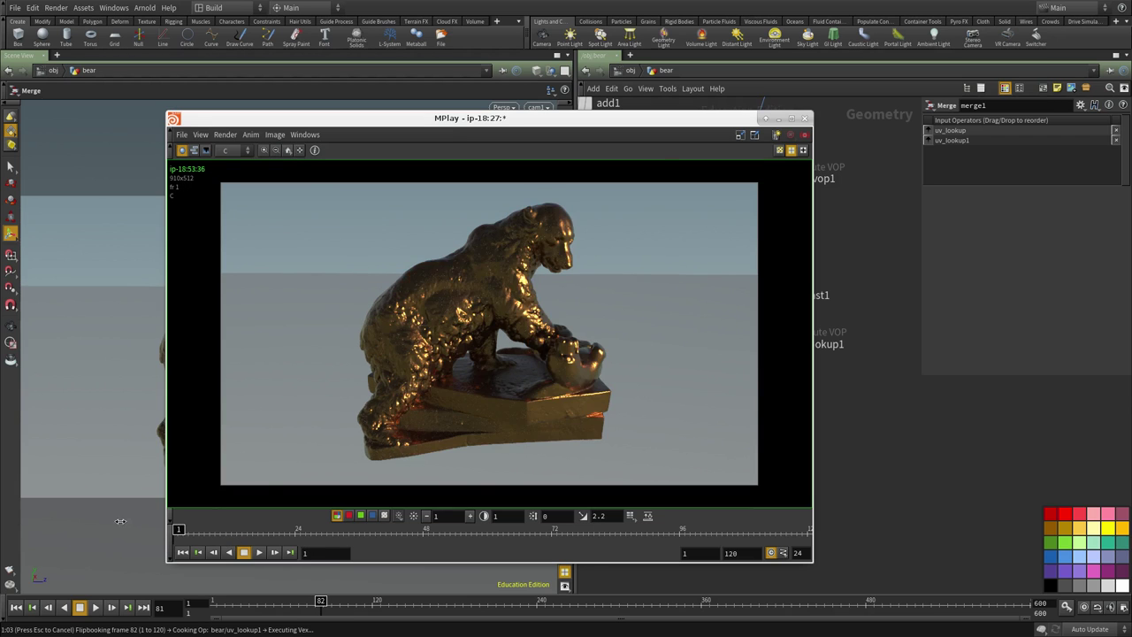
pyautogui.click(260, 553)
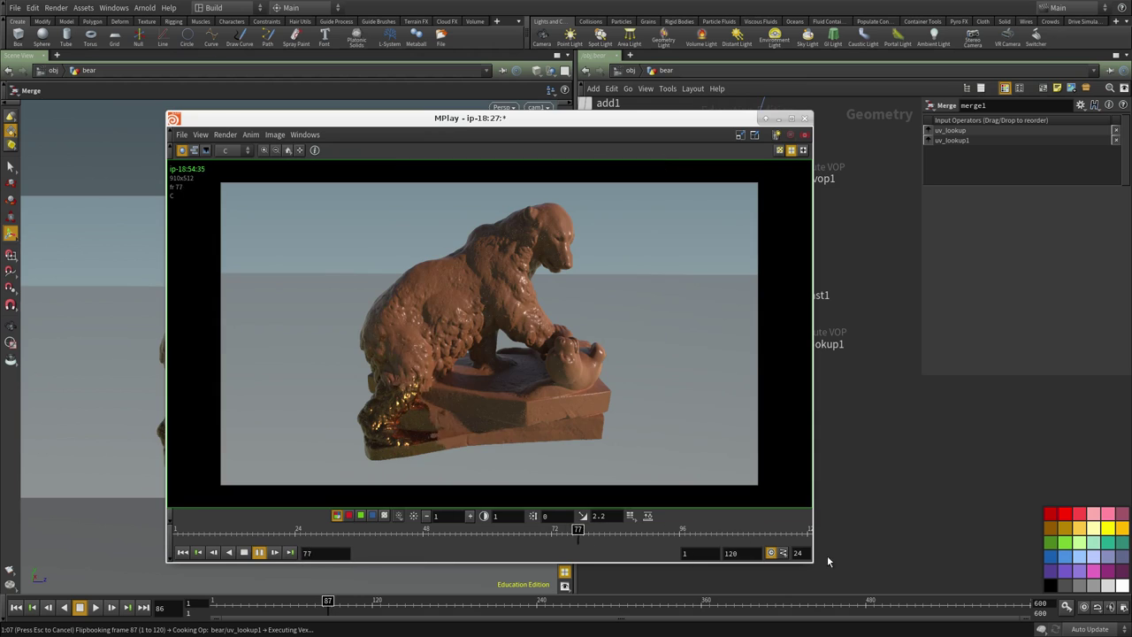
# Stop flipbook playback around frame 108 and minimize MPlay.
pyautogui.click(782, 553)
pyautogui.click(792, 566)
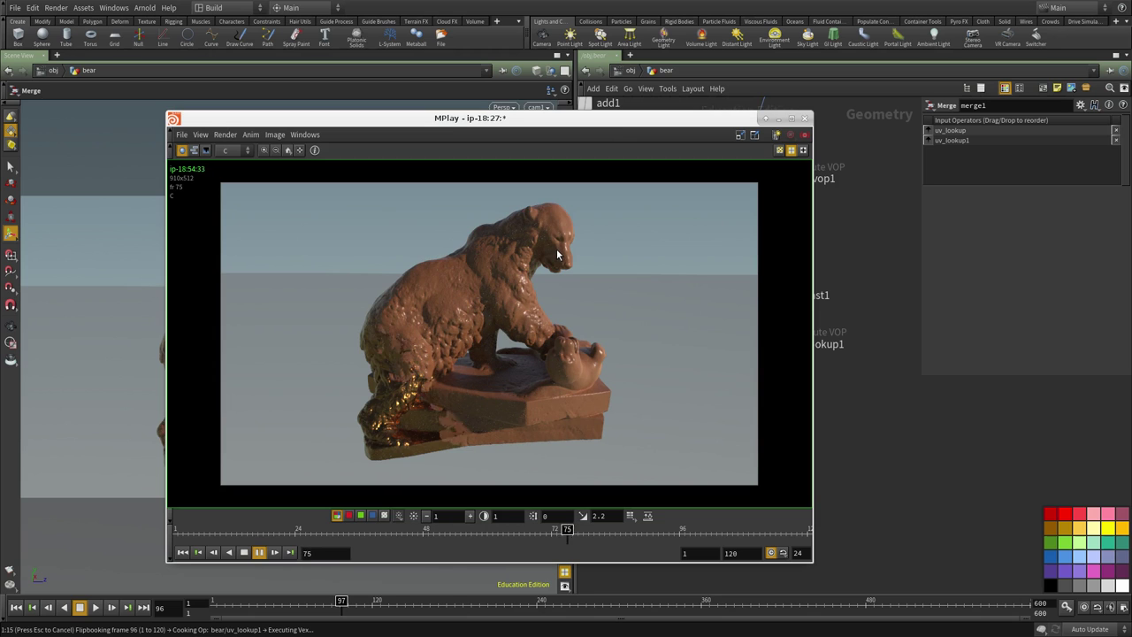
pyautogui.click(244, 551)
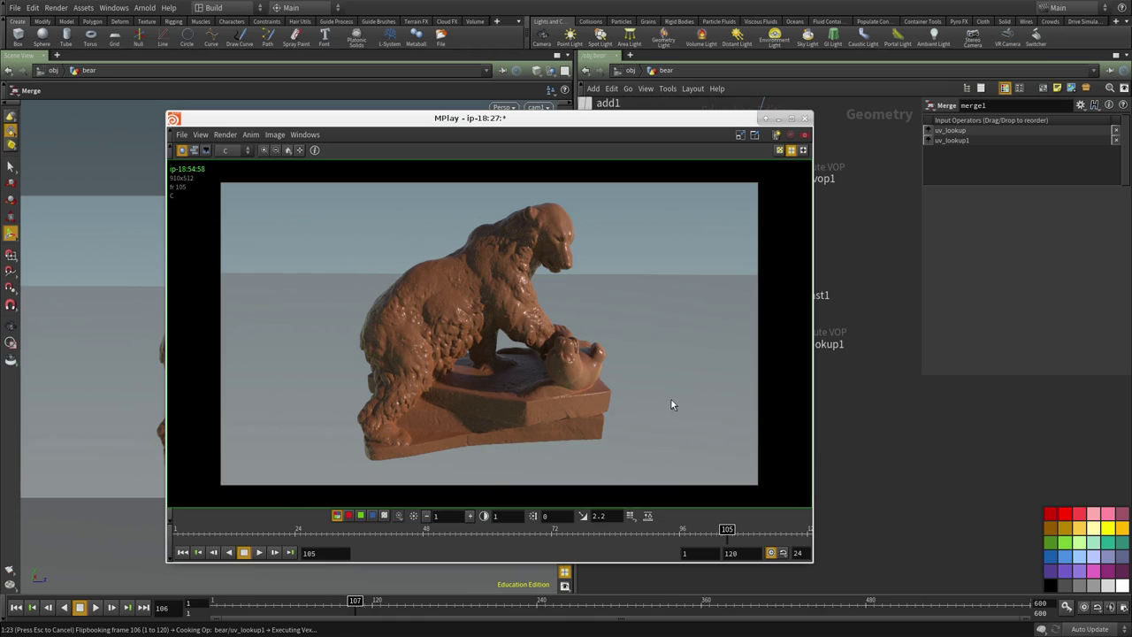
pyautogui.click(765, 117)
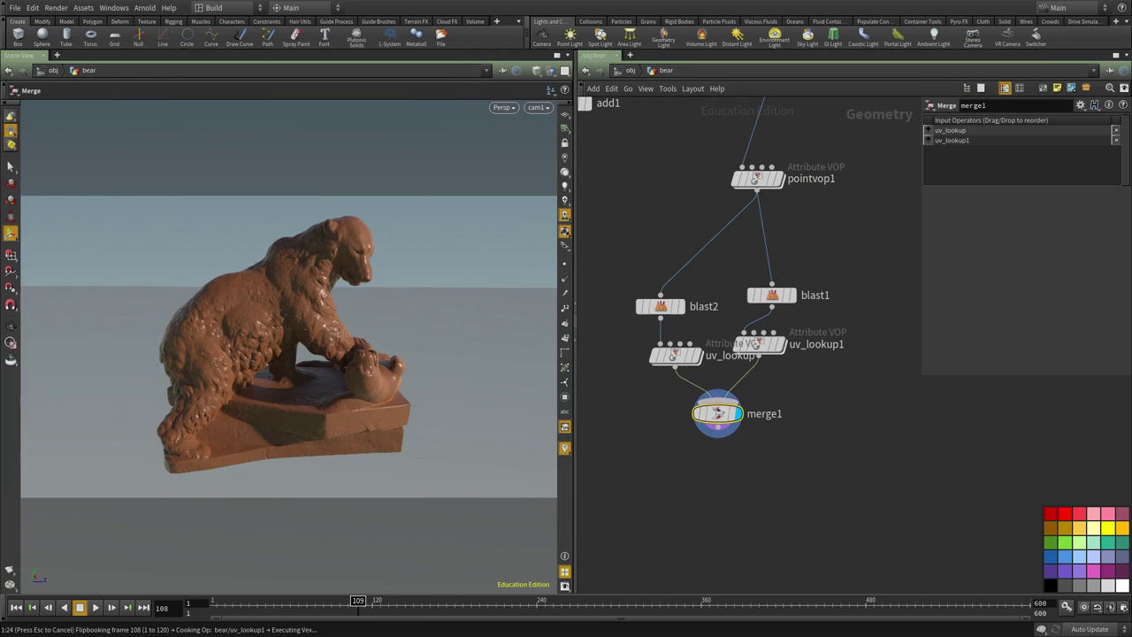